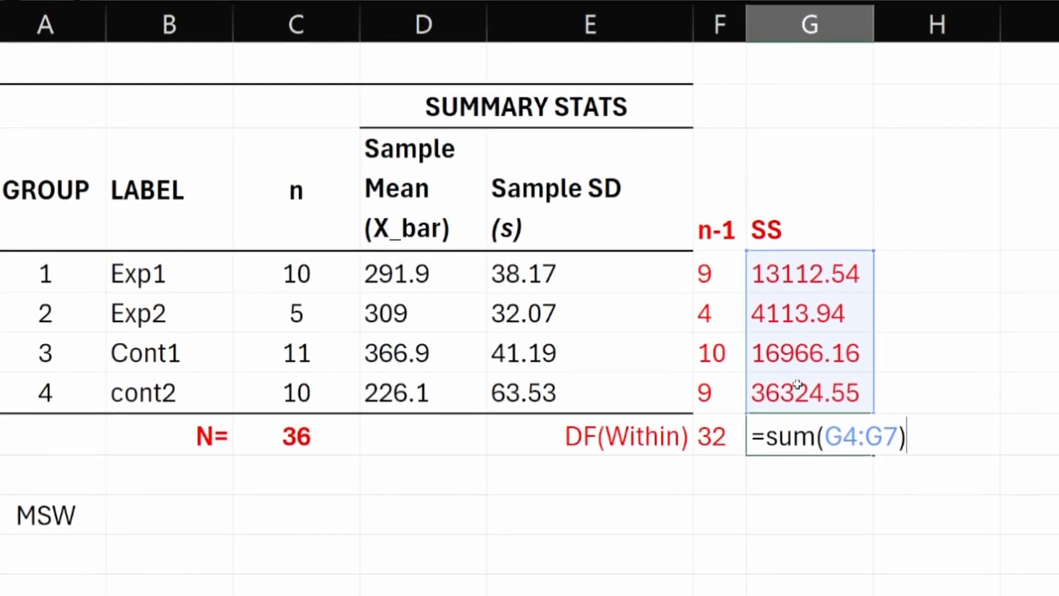
# Step: Total the SS values in G8 with =SUM(G4:G7), and format E8:H8 bold in Dark Blue, Text 2, Lighter 25%
pyautogui.press('Return')
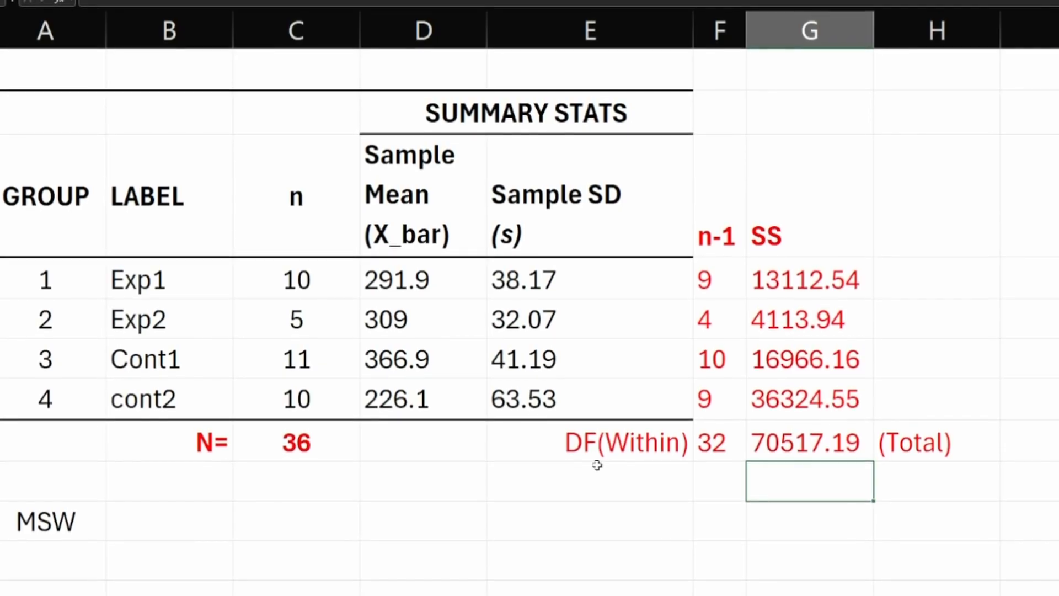
pyautogui.click(615, 441)
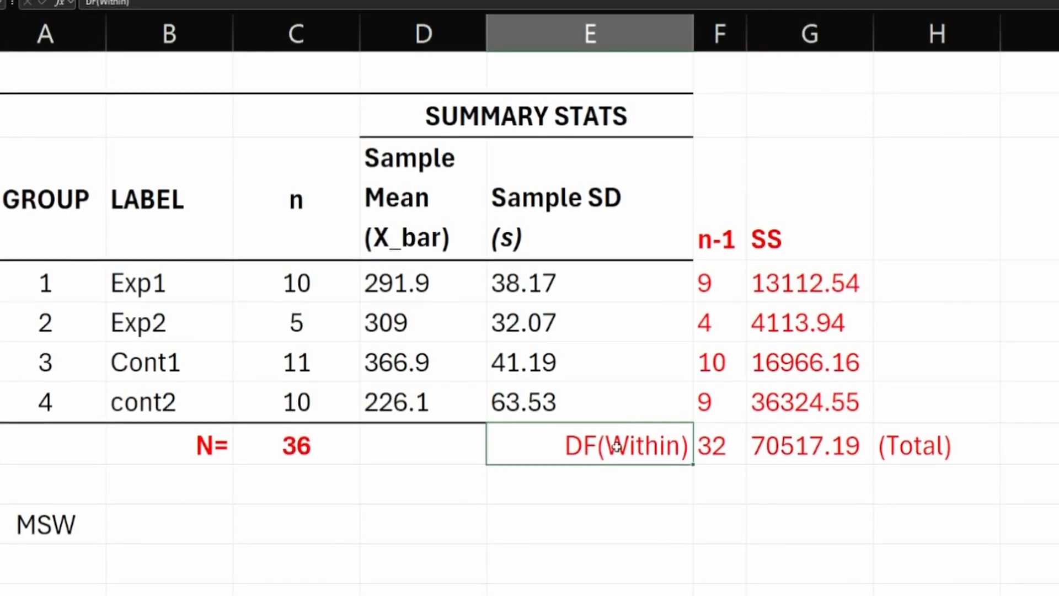
pyautogui.hotkey('shift', 'Right')
pyautogui.hotkey('shift', 'Right')
pyautogui.hotkey('shift', 'Right')
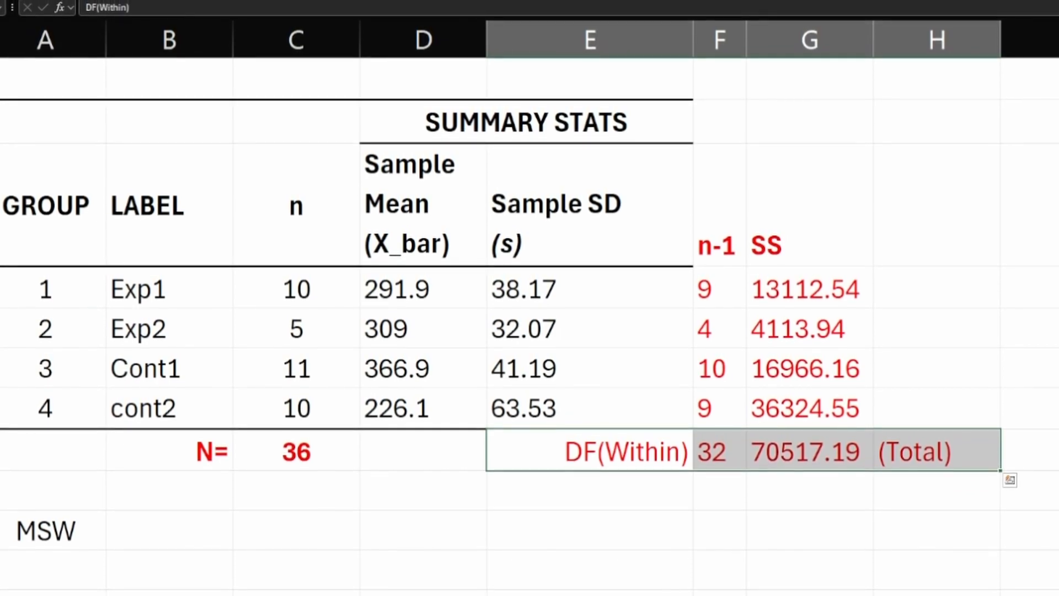
pyautogui.click(209, 0)
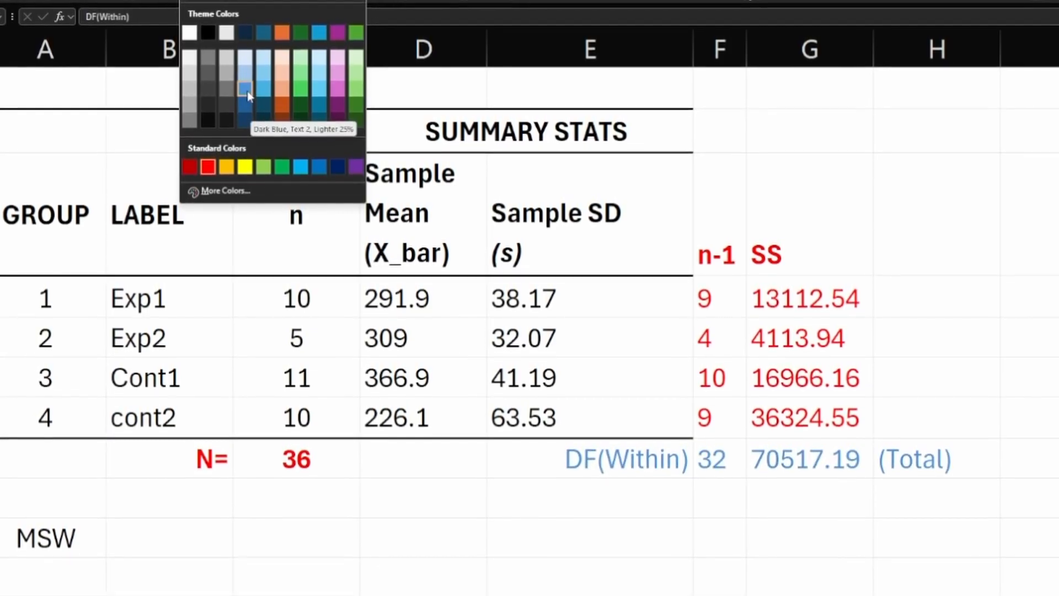
pyautogui.click(247, 91)
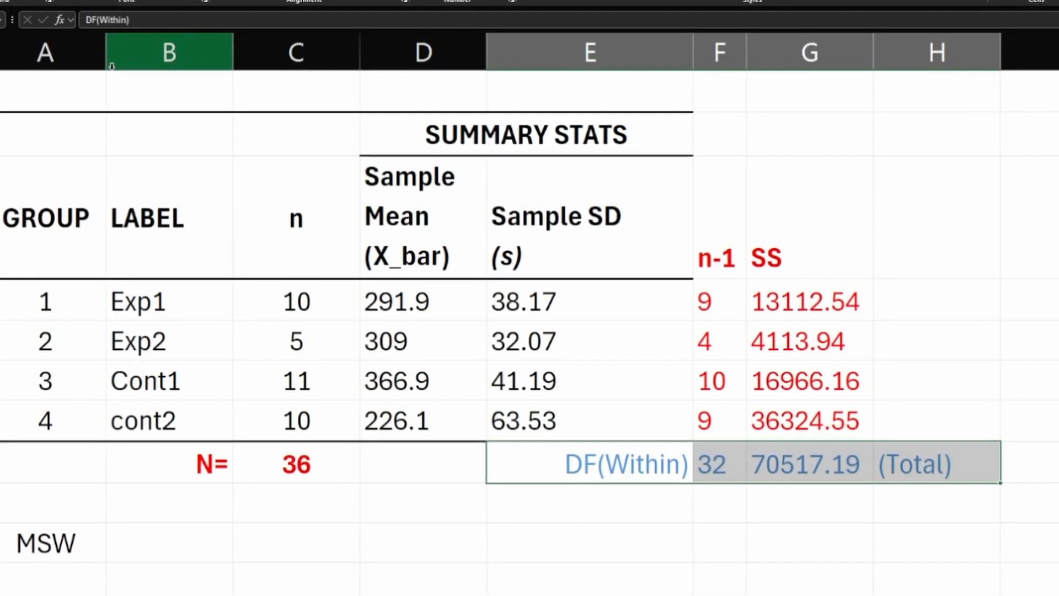
pyautogui.hotkey('ctrl', 'b')
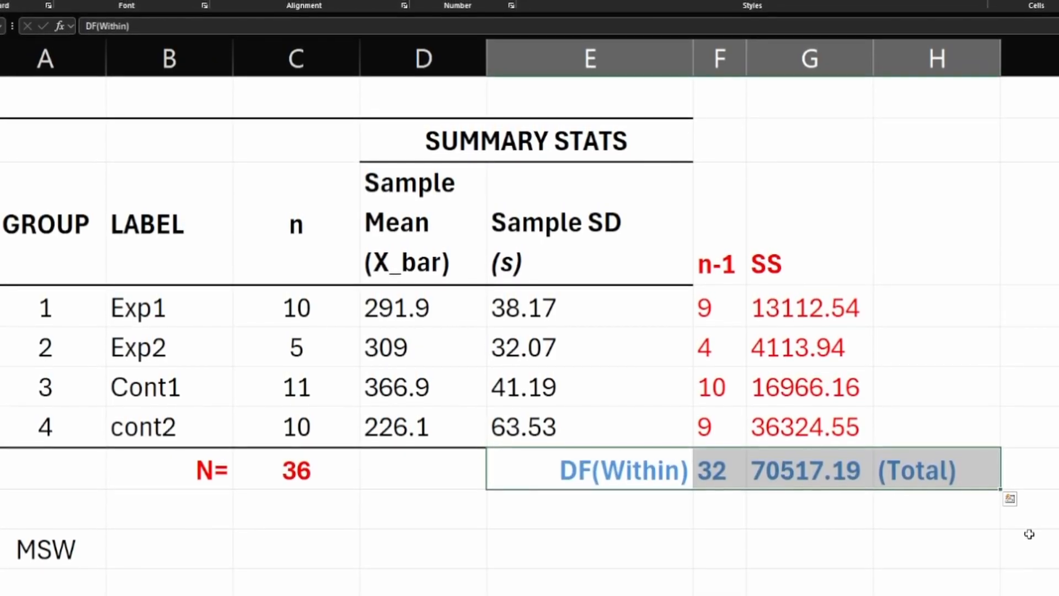
# Step: Enter the label "MSW=" in E9 below DF(Within) and widen column F
pyautogui.click(67, 552)
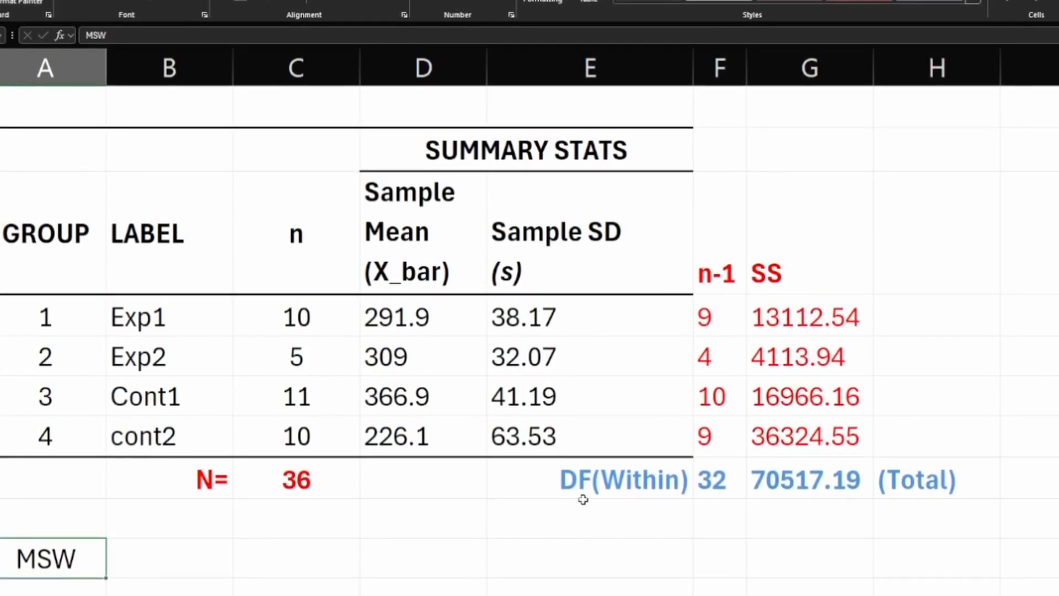
pyautogui.click(593, 519)
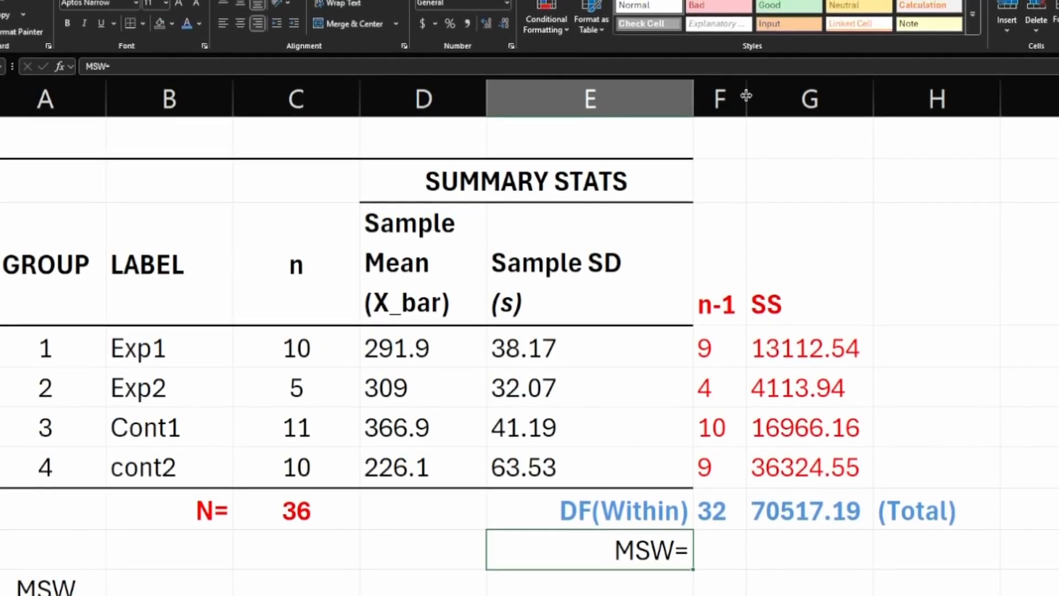
pyautogui.moveTo(747, 95); pyautogui.dragTo(797, 94)
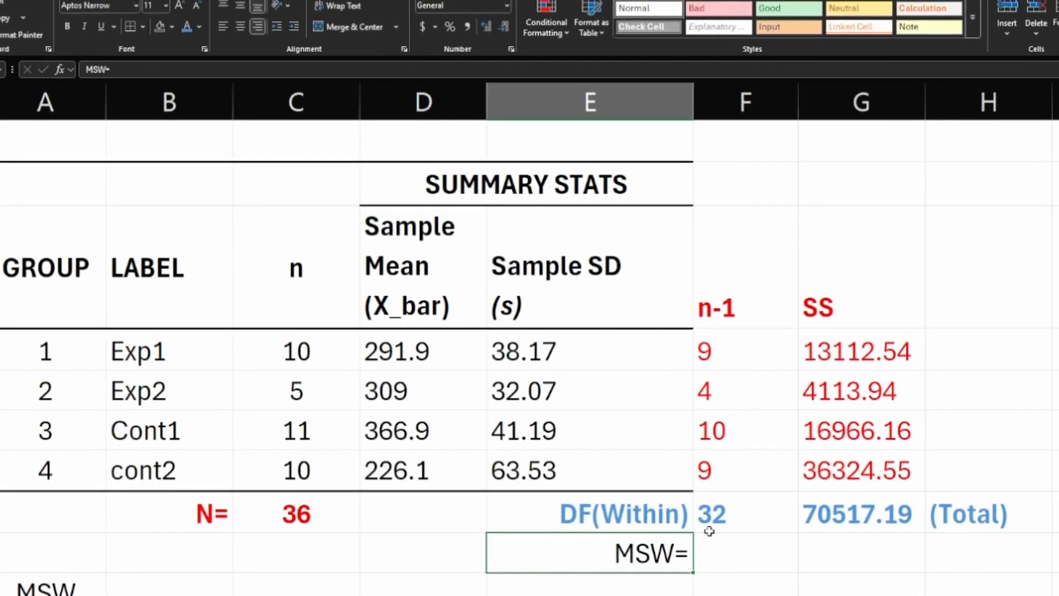
pyautogui.click(744, 555)
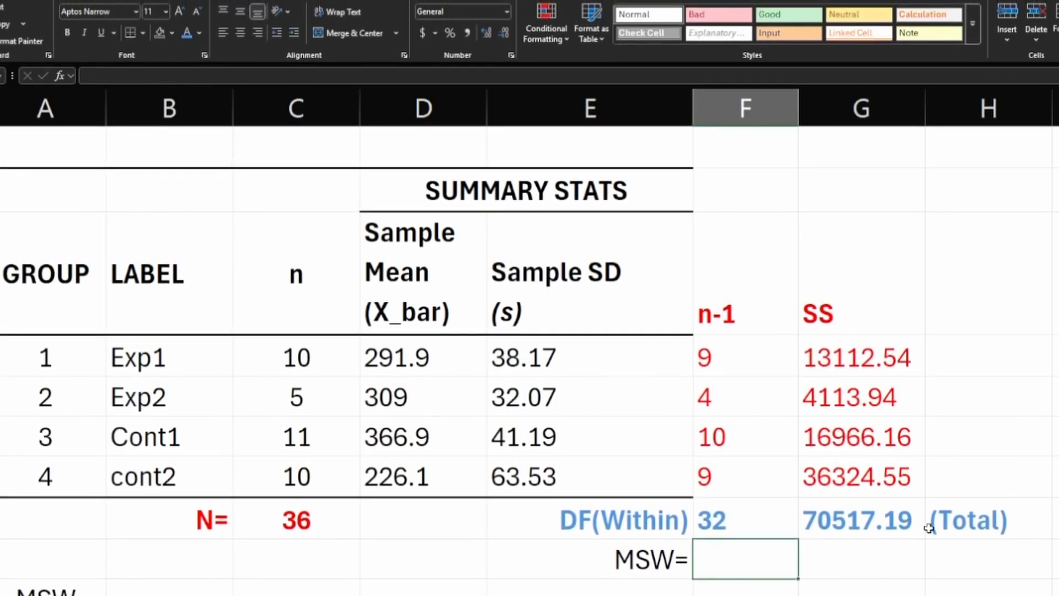
# Step: Change the label in H8 to "(Total SS within)" and wrap its text within the cell
pyautogui.doubleClick(995, 523)
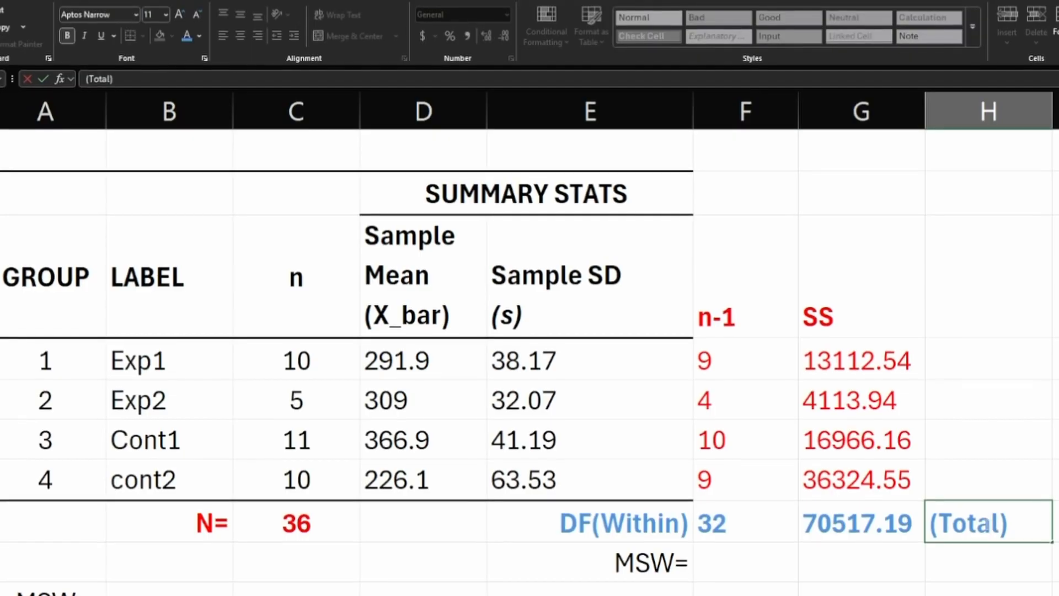
pyautogui.write('with')
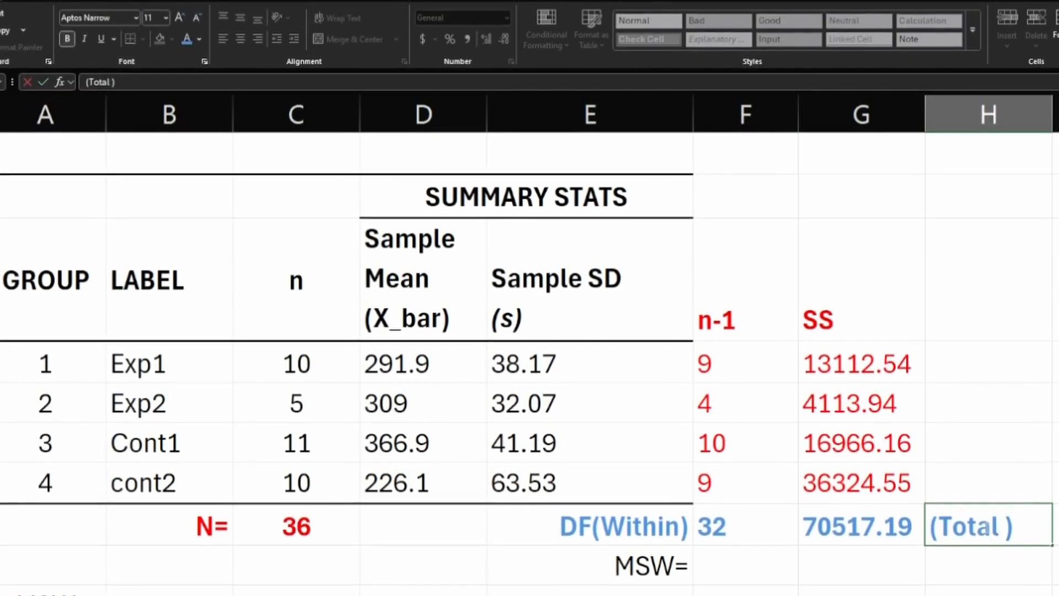
pyautogui.write('in')
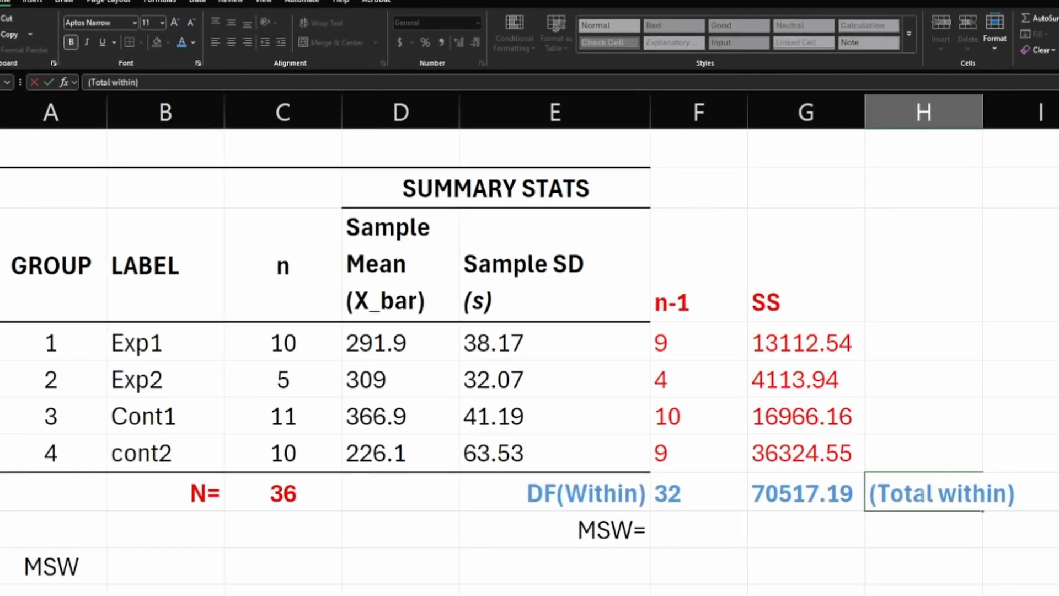
pyautogui.press('Return')
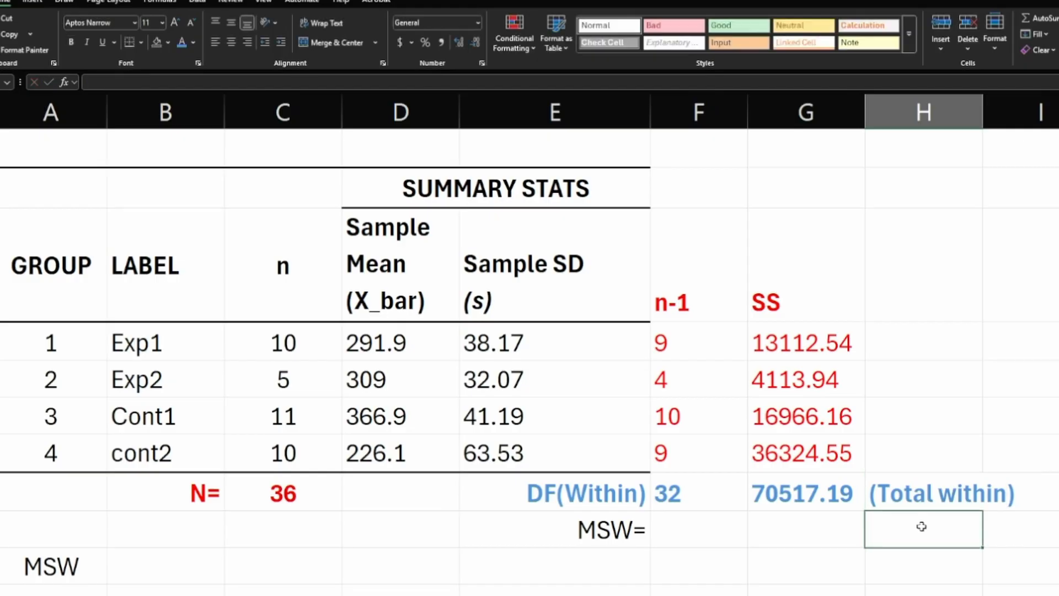
pyautogui.click(934, 487)
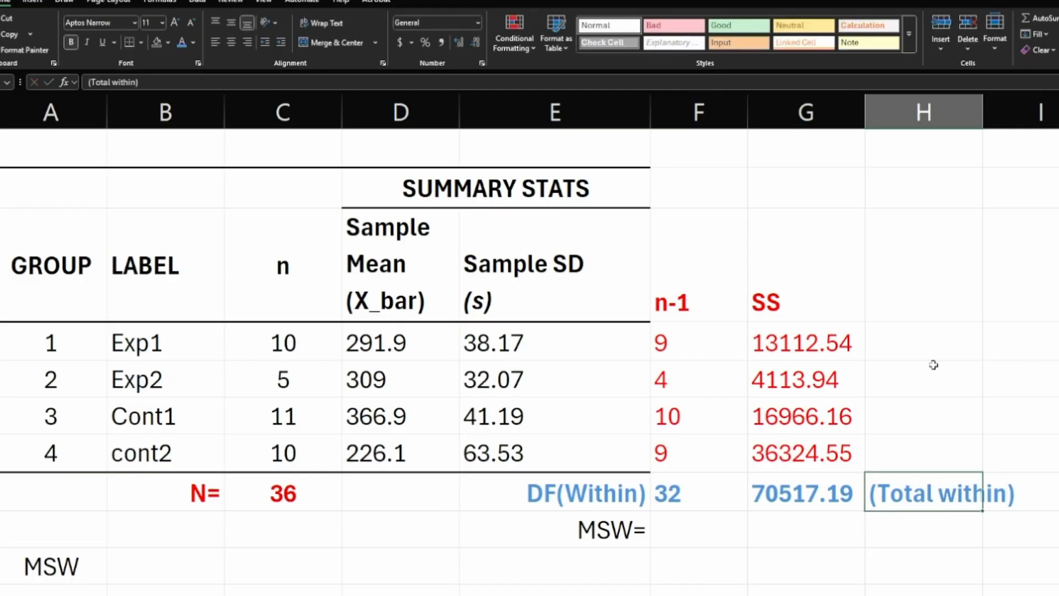
pyautogui.click(318, 22)
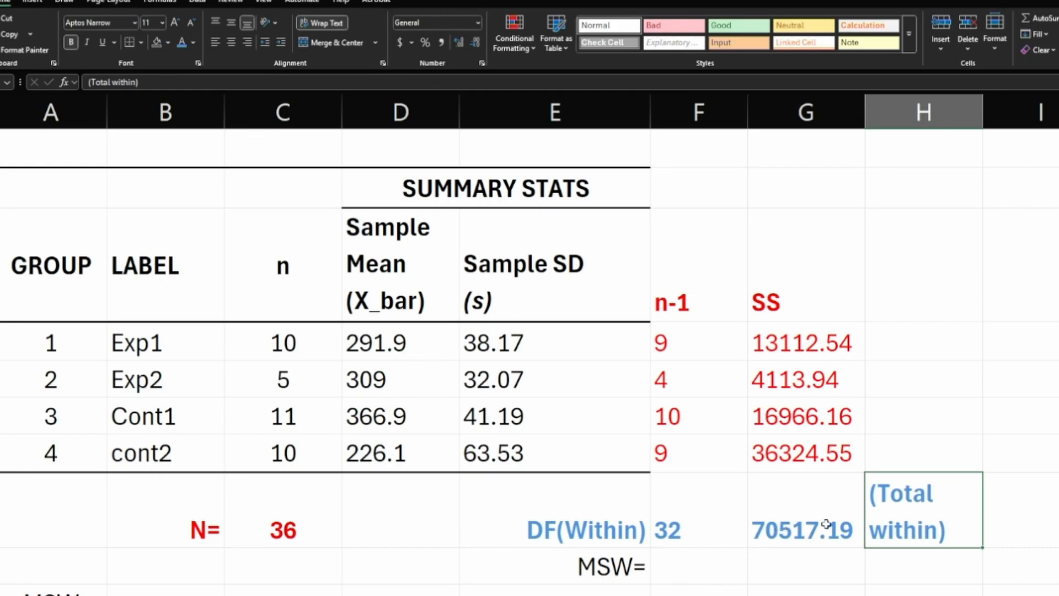
pyautogui.doubleClick(958, 495)
pyautogui.write('SS')
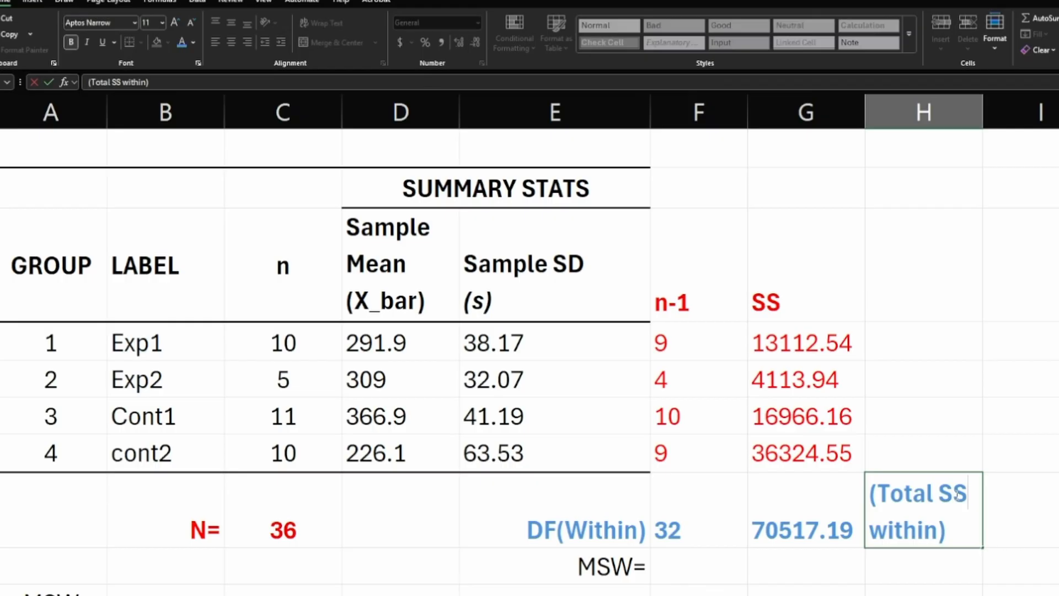
# Step: Vertically middle-align the cells from DF(Within) to the total SS label, E8:H8
pyautogui.click(628, 502)
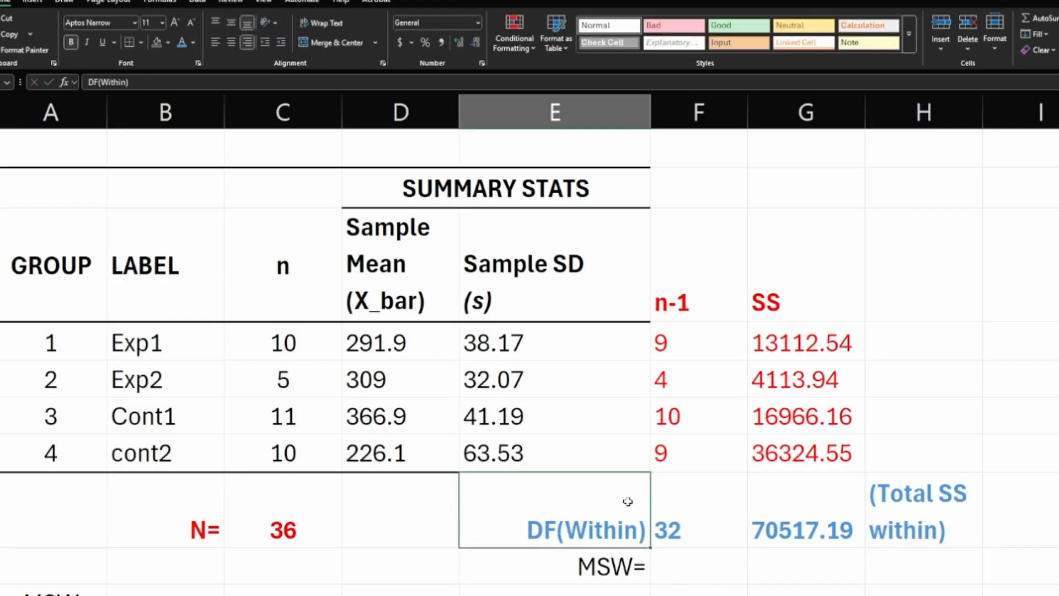
pyautogui.hotkey('shift', 'Right')
pyautogui.hotkey('shift', 'Right')
pyautogui.hotkey('shift', 'Right')
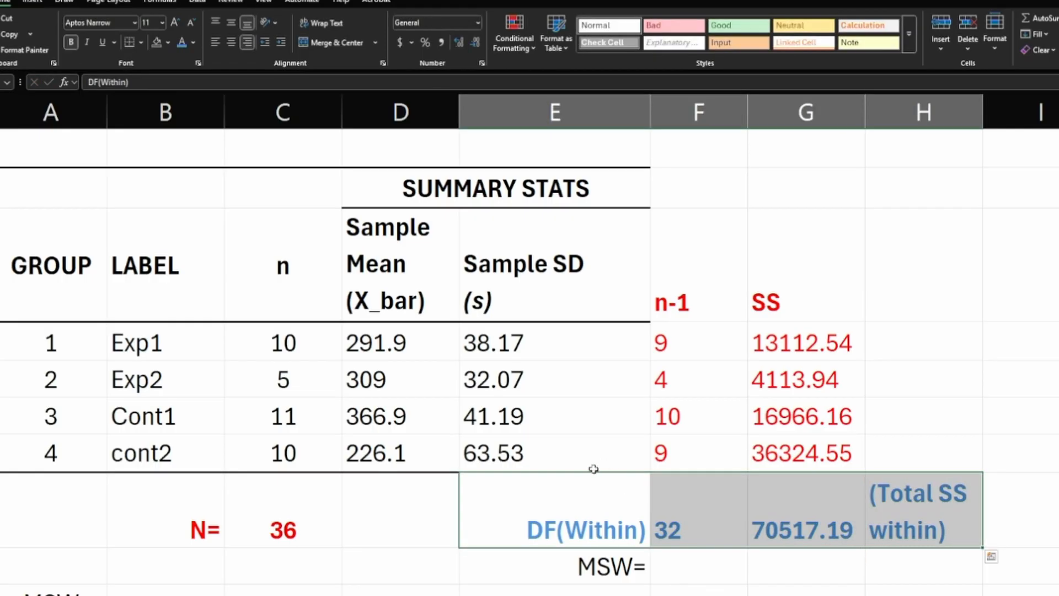
pyautogui.click(231, 22)
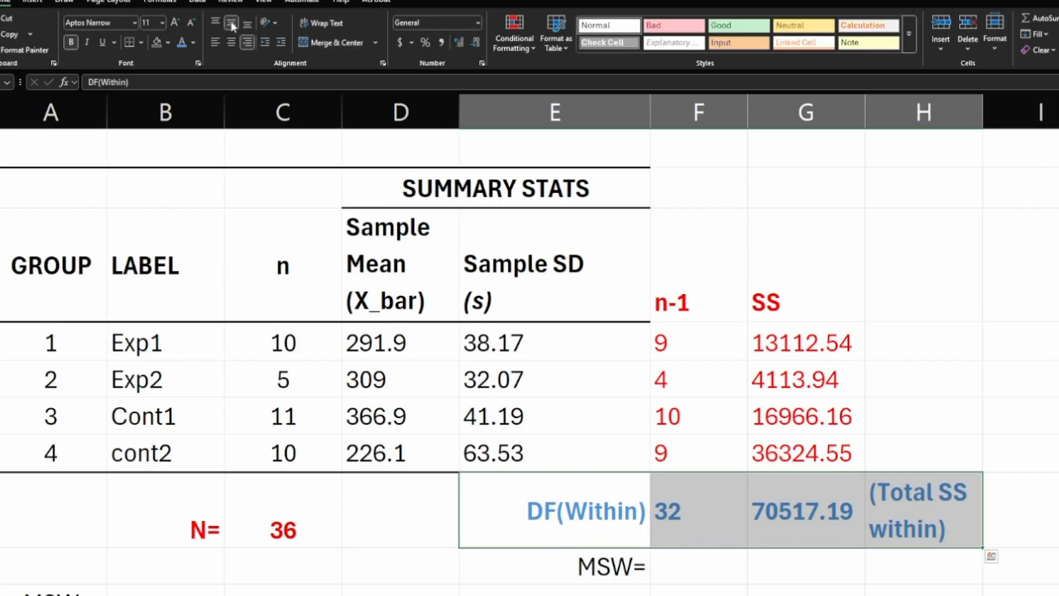
# Step: Calculate the MSW in F9 by dividing the total SS by the within degrees of freedom, =G8/F8
pyautogui.click(678, 573)
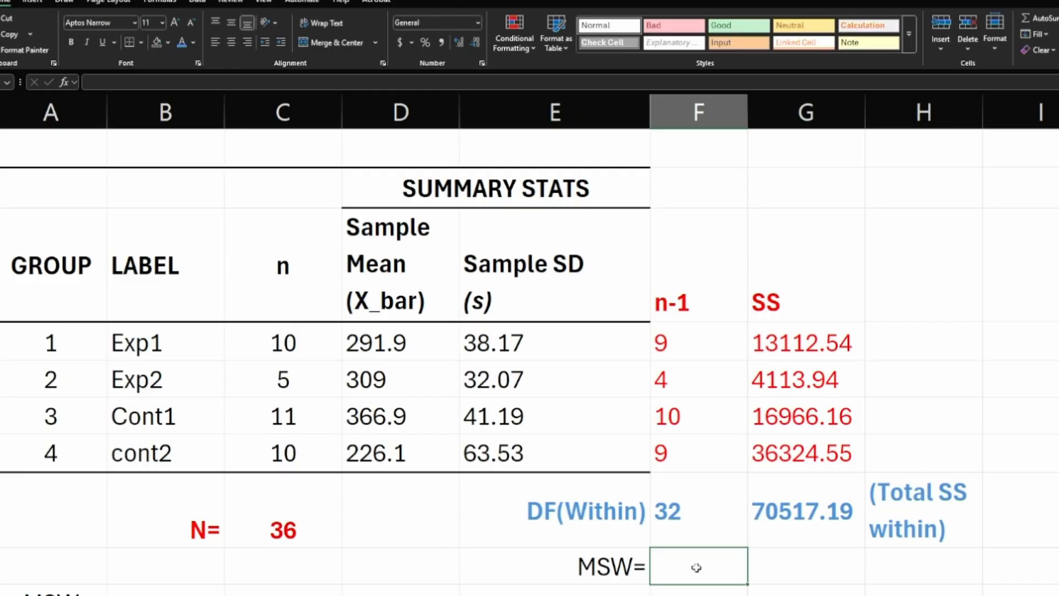
pyautogui.write('=')
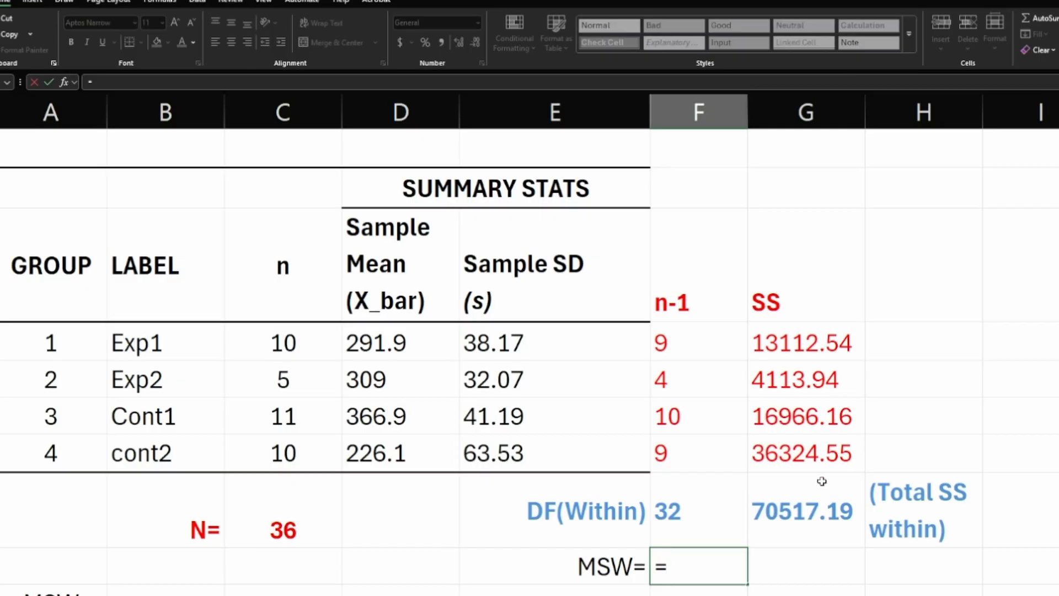
pyautogui.click(807, 515)
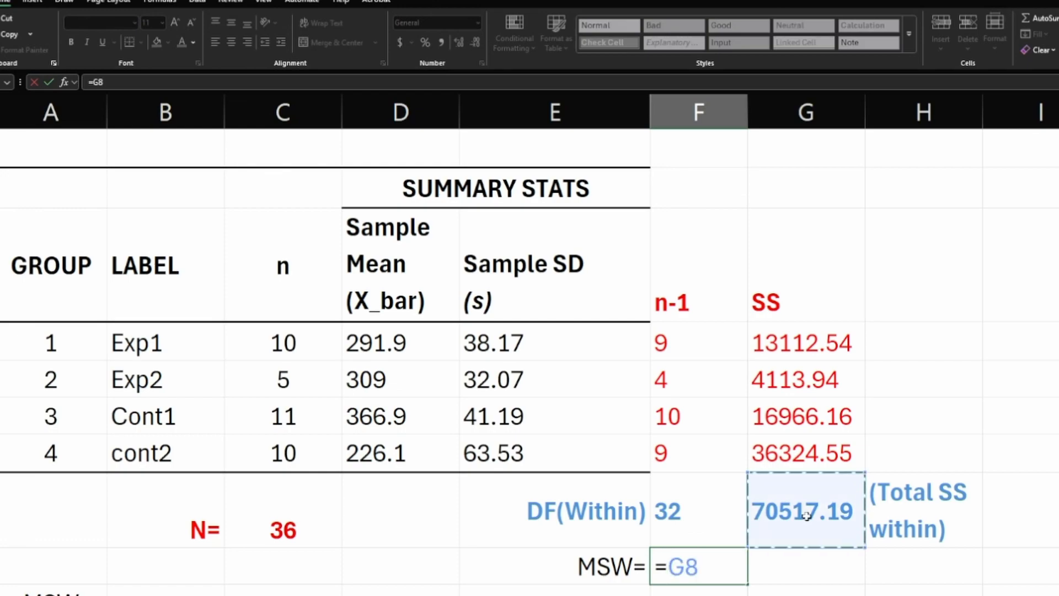
pyautogui.write('/')
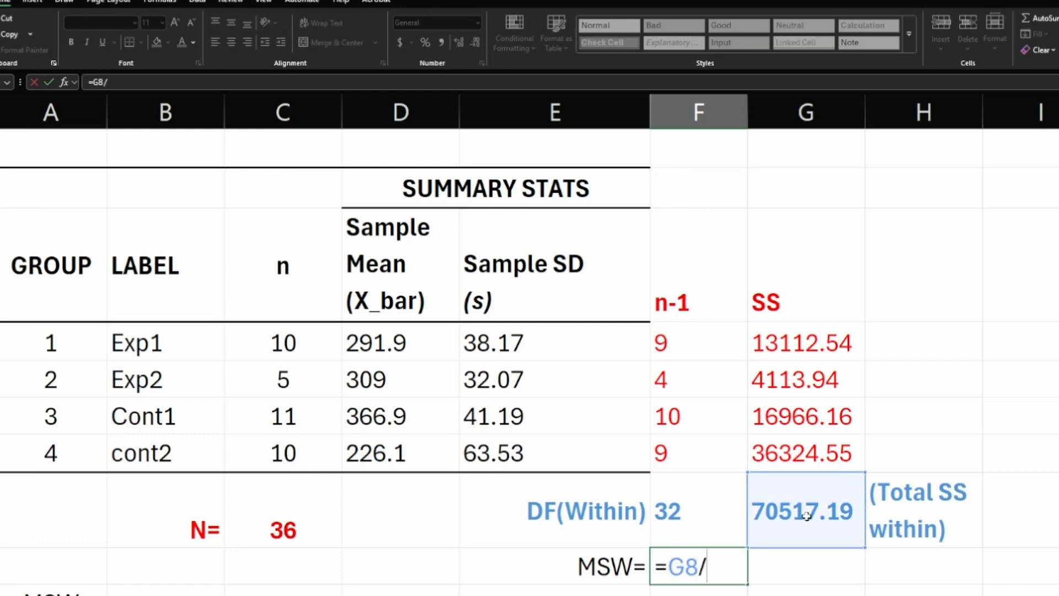
pyautogui.click(676, 512)
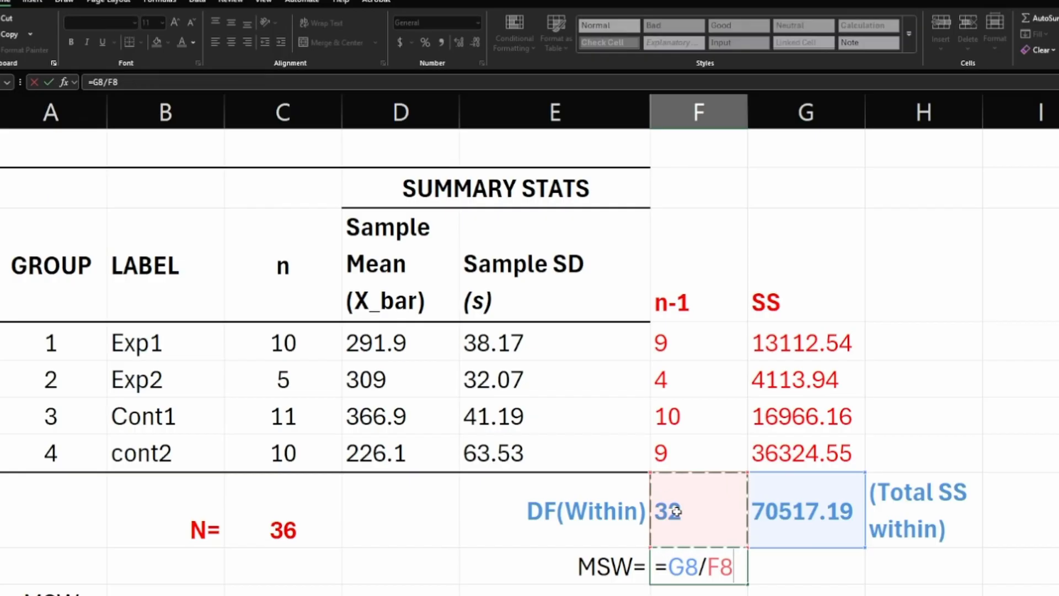
pyautogui.press('Return')
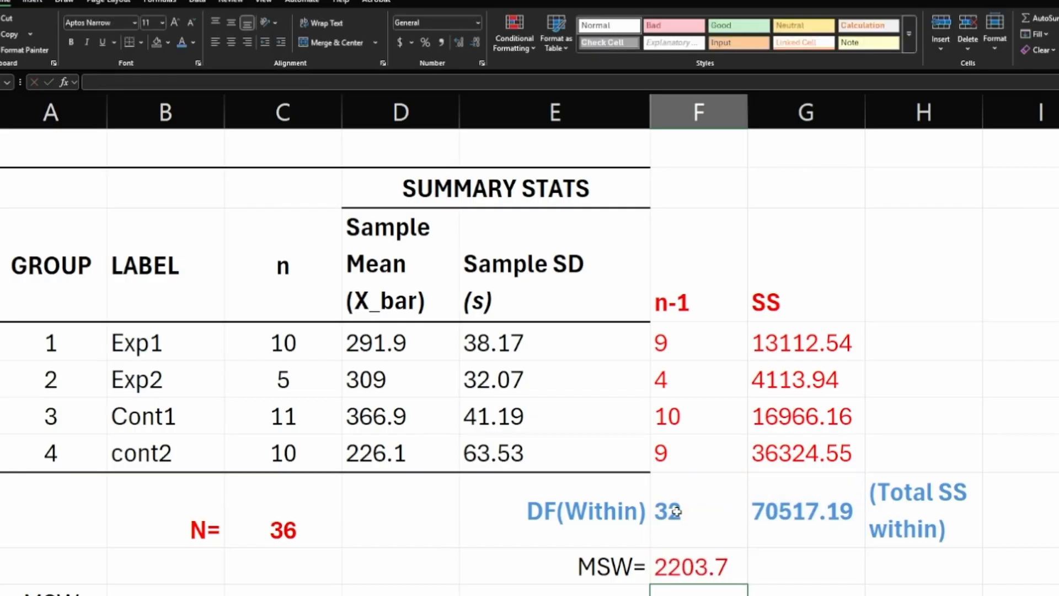
# Step: Format the MSW label and its value in E9:F9 as blue, bold text at font size 14
pyautogui.click(604, 568)
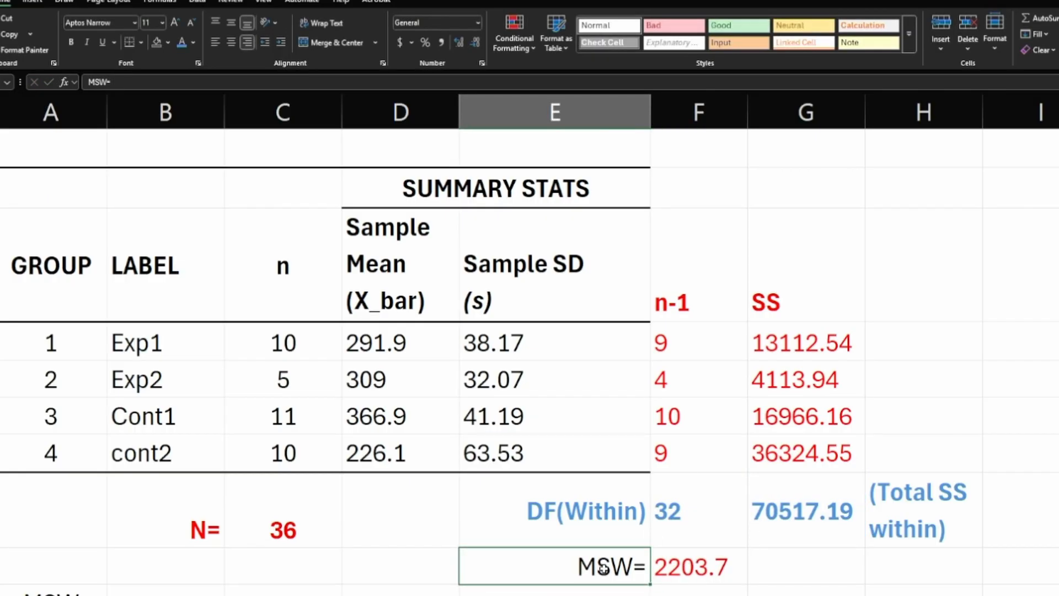
pyautogui.hotkey('shift', 'Right')
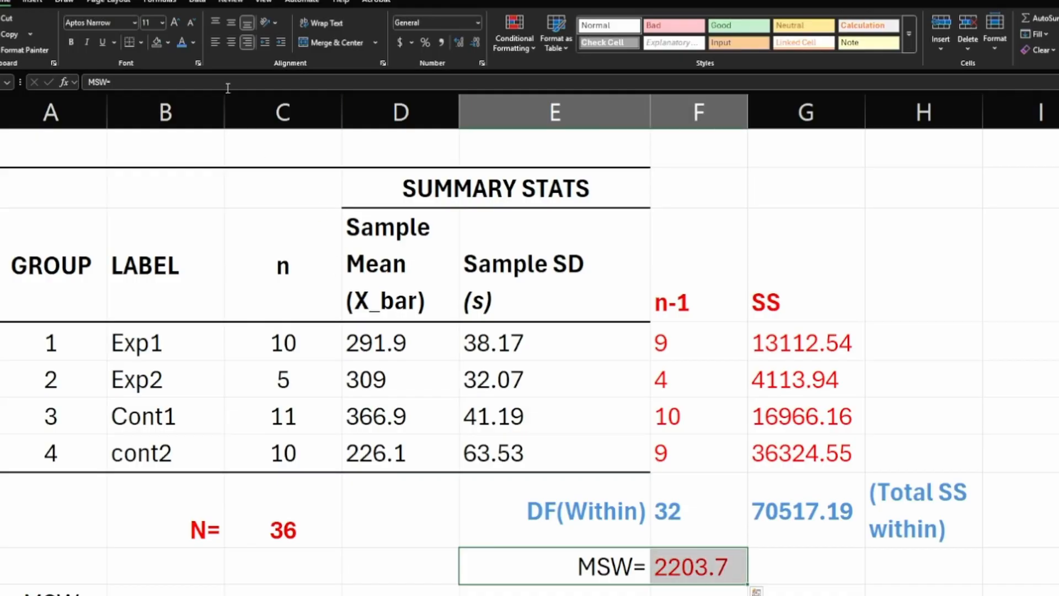
pyautogui.click(183, 43)
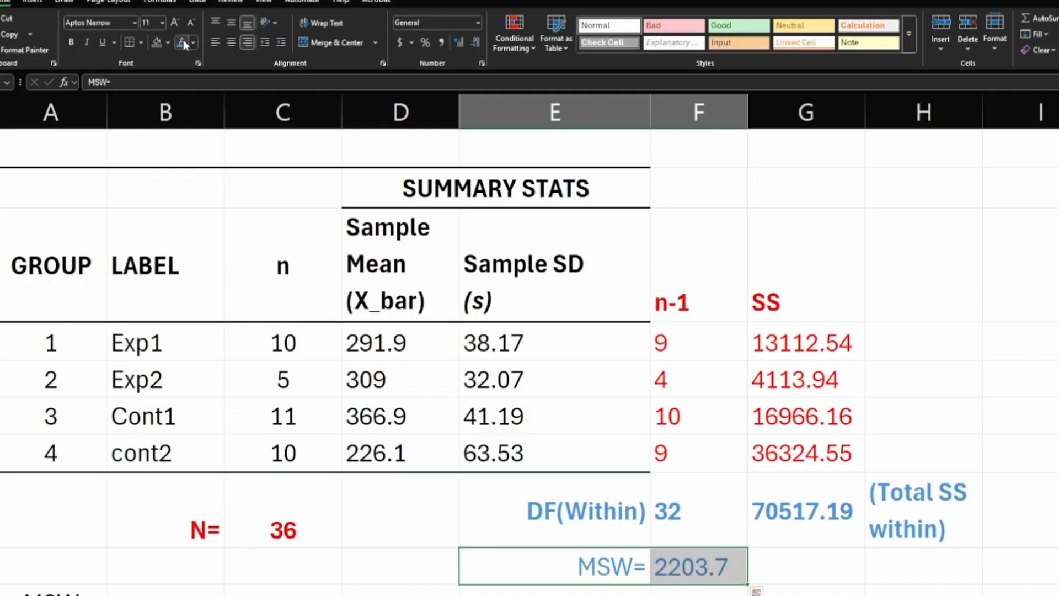
pyautogui.click(72, 43)
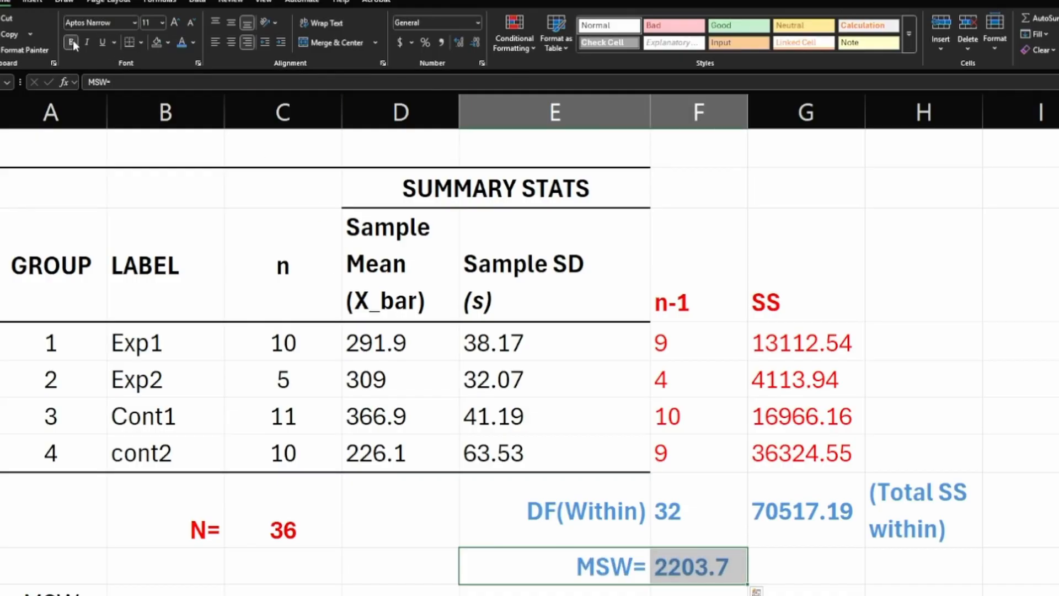
pyautogui.click(163, 23)
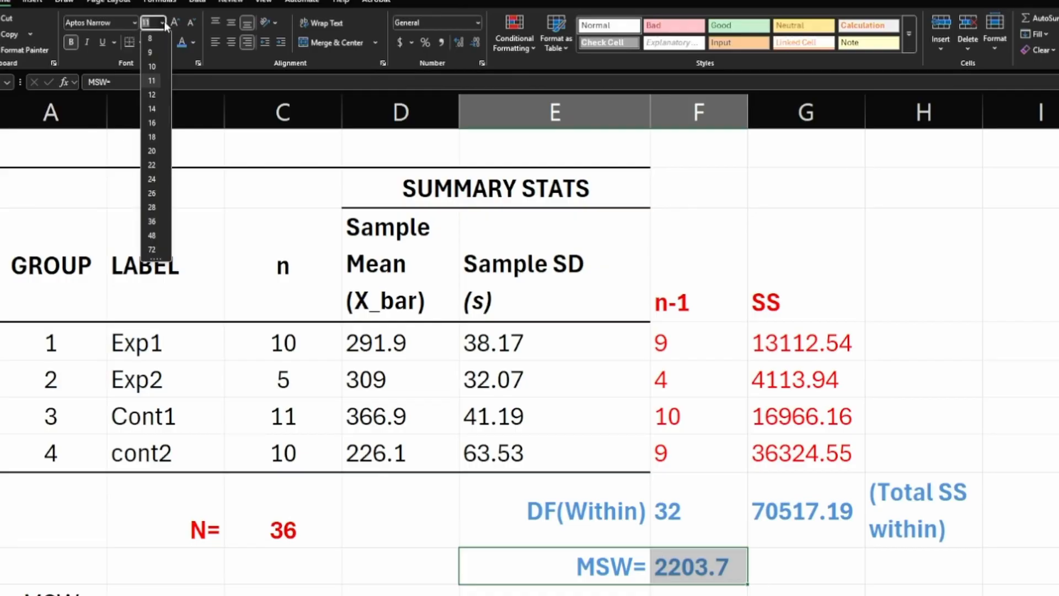
pyautogui.click(152, 108)
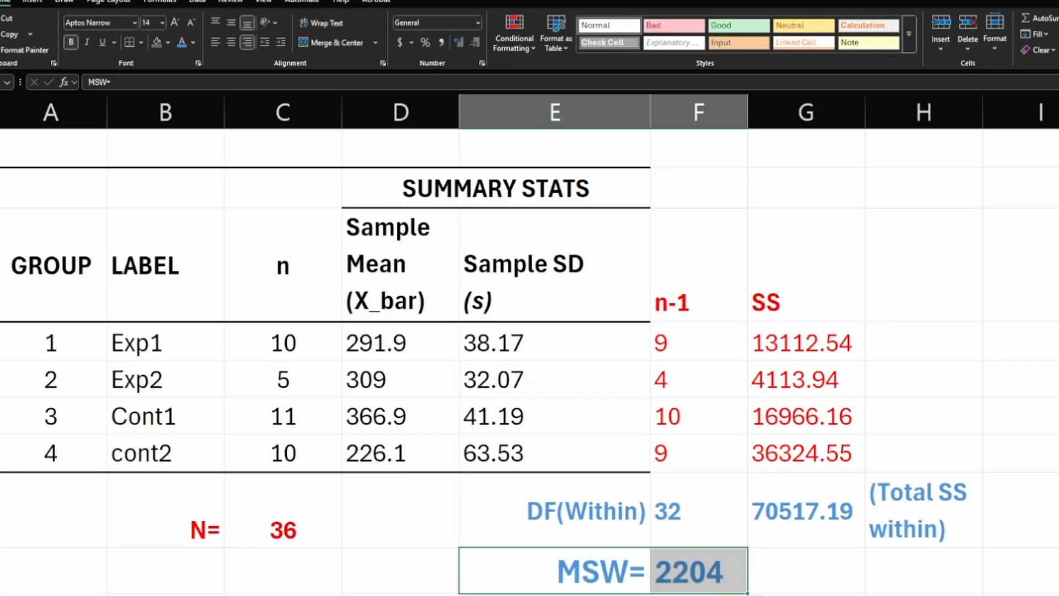
# Step: Underline and italicize the MSW label and its value in E9:F9
pyautogui.click(618, 569)
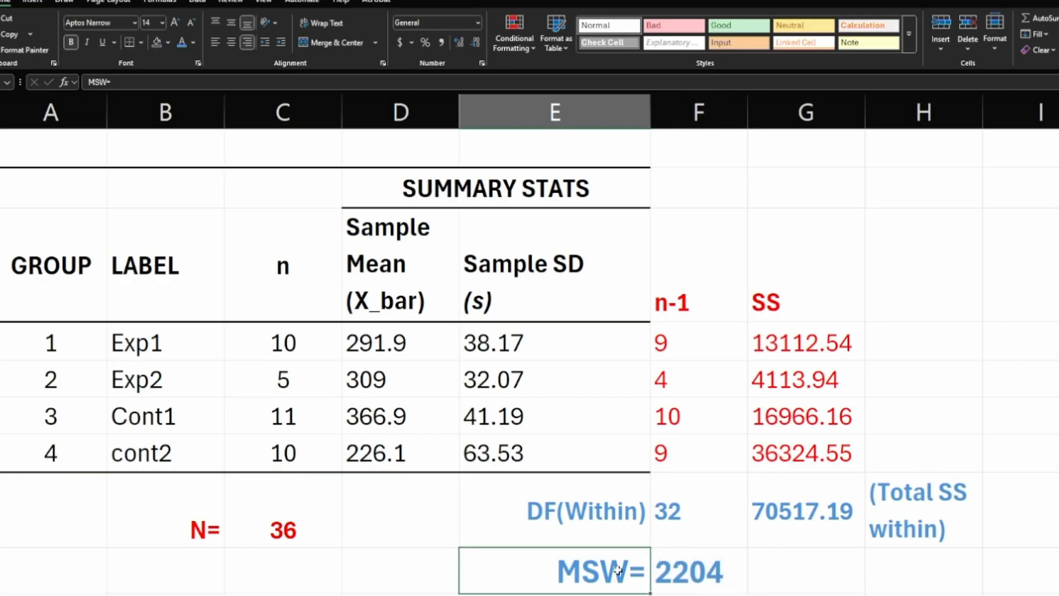
pyautogui.hotkey('shift', 'Right')
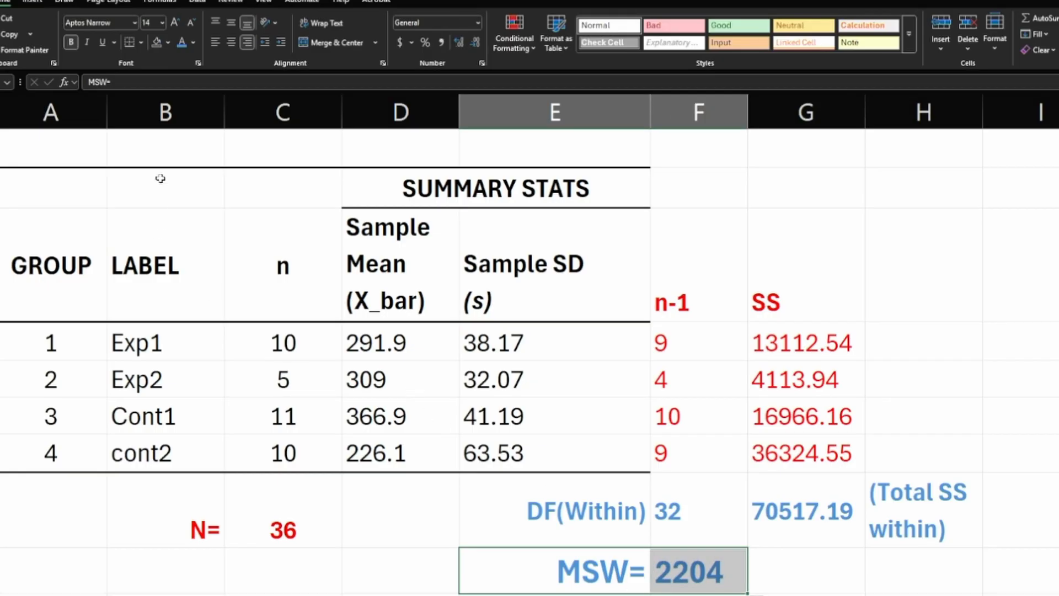
pyautogui.click(102, 43)
pyautogui.click(87, 42)
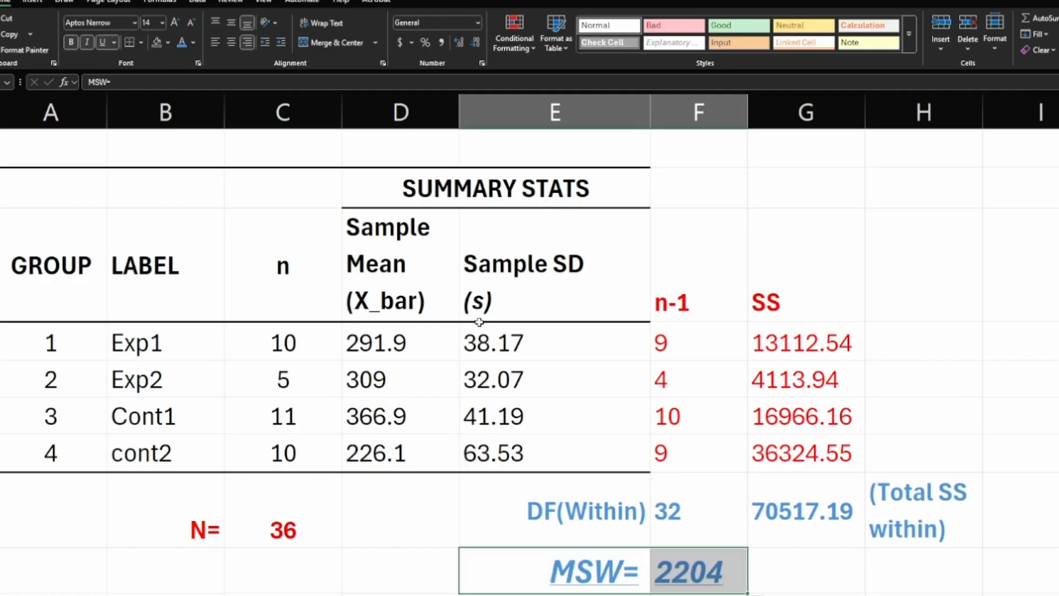
# Step: Enter the note "(Denominator of the F-Statistic)" in G9, beside the MSW value
pyautogui.click(699, 595)
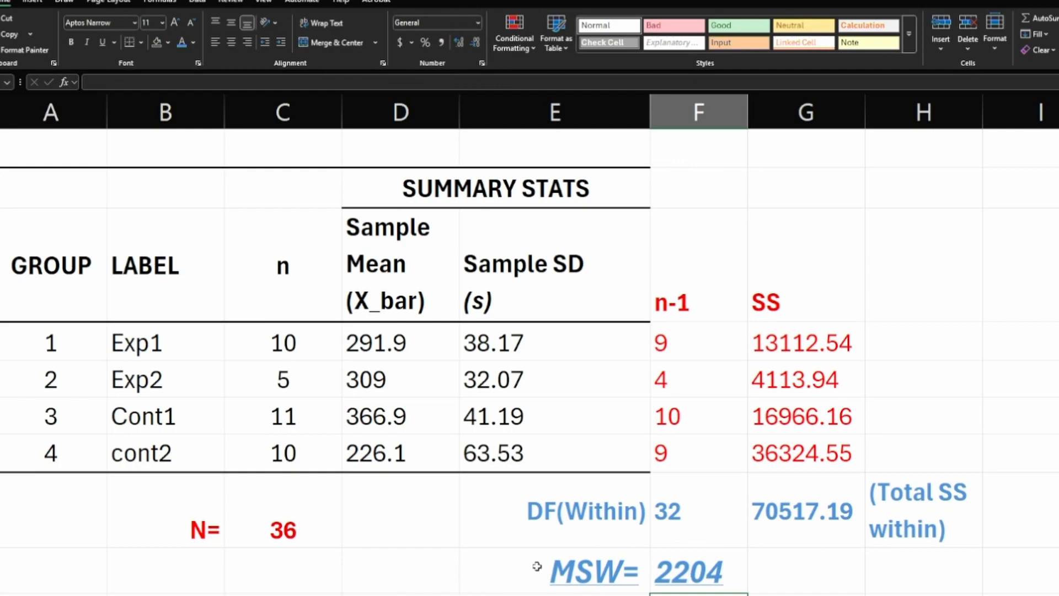
pyautogui.click(782, 577)
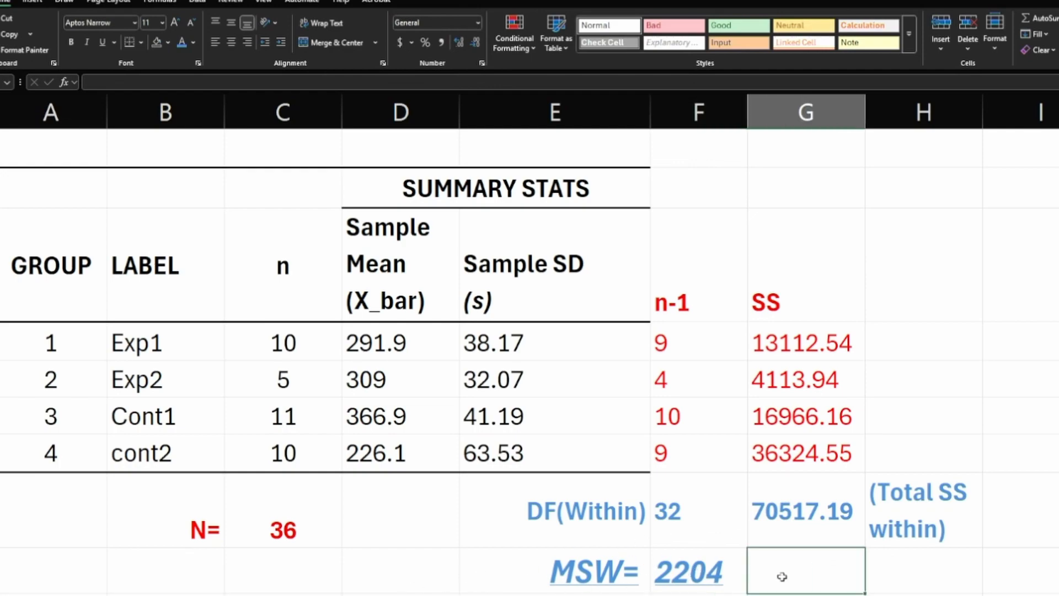
pyautogui.doubleClick(783, 577)
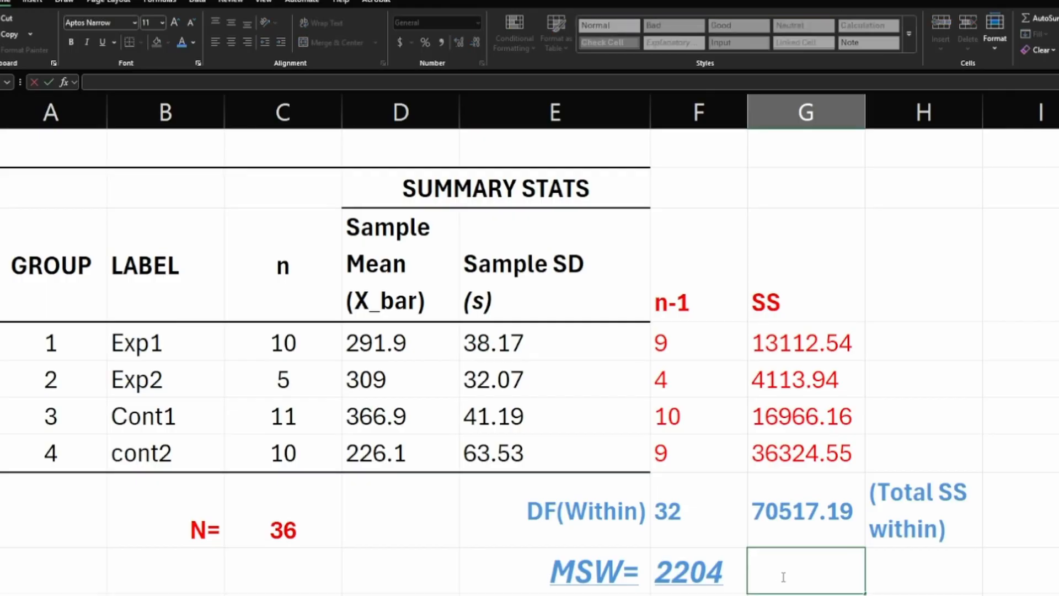
pyautogui.write('(Denomi')
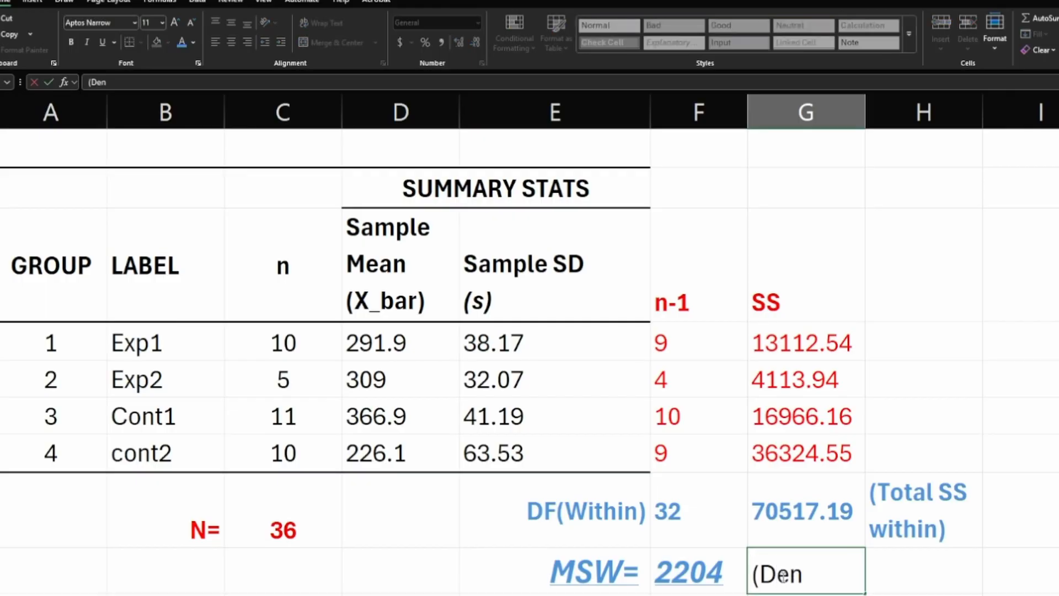
pyautogui.write('nator of the')
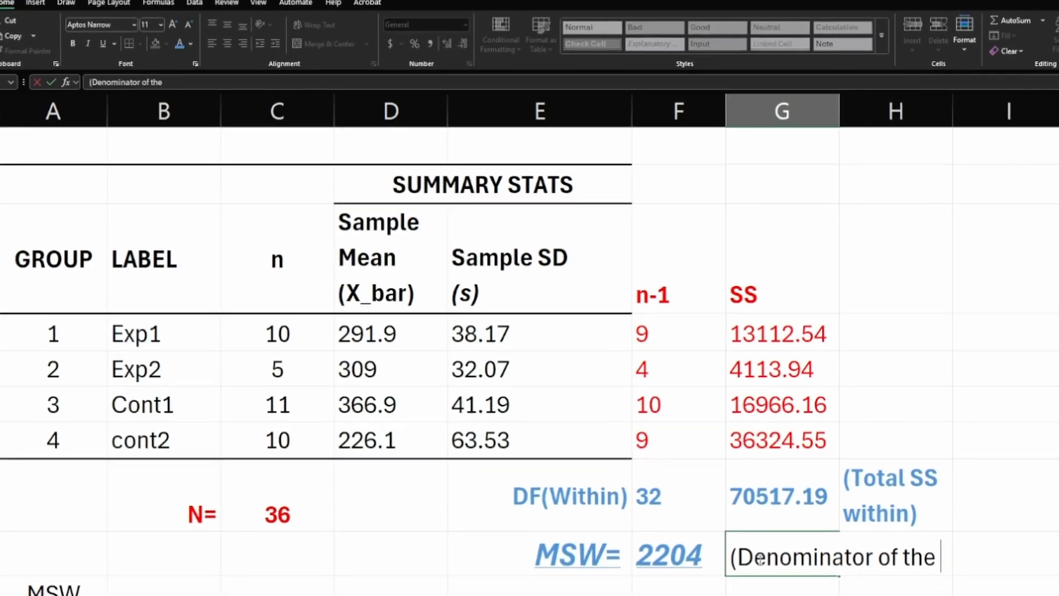
pyautogui.write(' F-S')
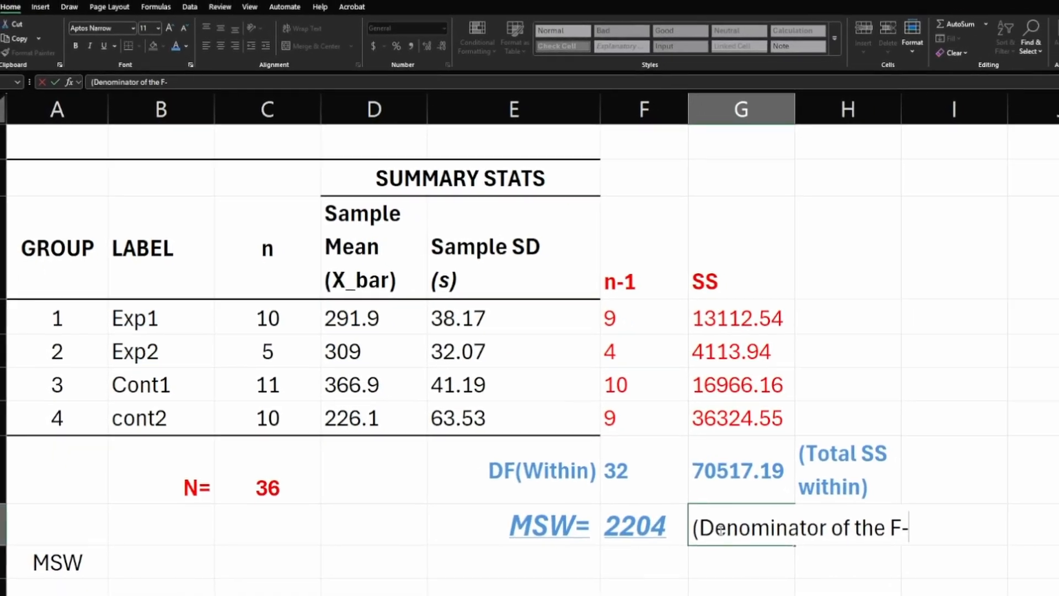
pyautogui.write('tatistic')
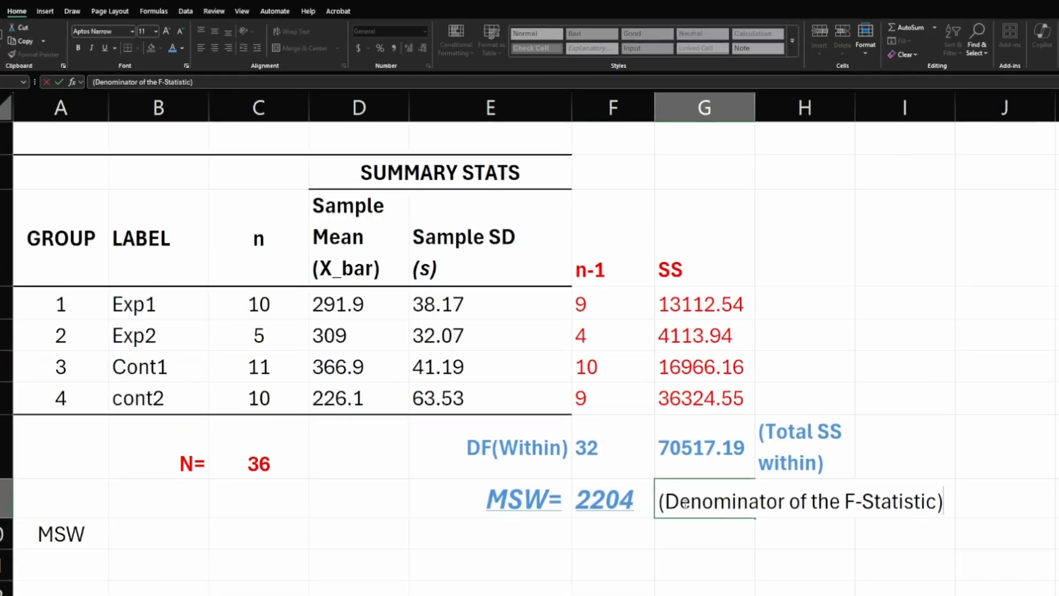
pyautogui.press('Left')
pyautogui.press('Left')
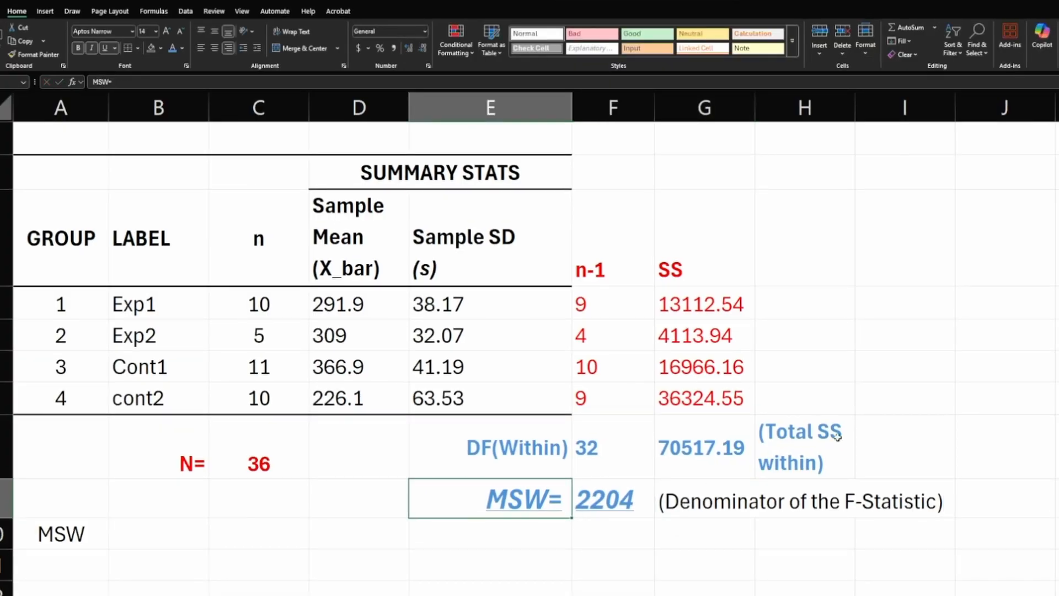
# Step: Change the capital F of "F-Statistic" in the G9 note to a lowercase, italic f
pyautogui.doubleClick(852, 501)
pyautogui.click(882, 502)
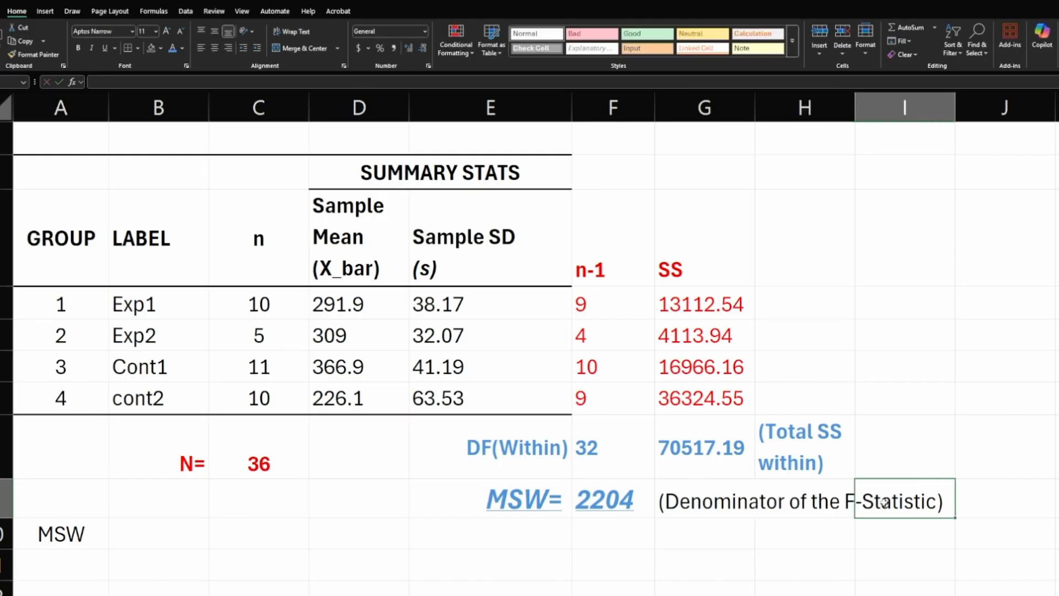
pyautogui.doubleClick(747, 504)
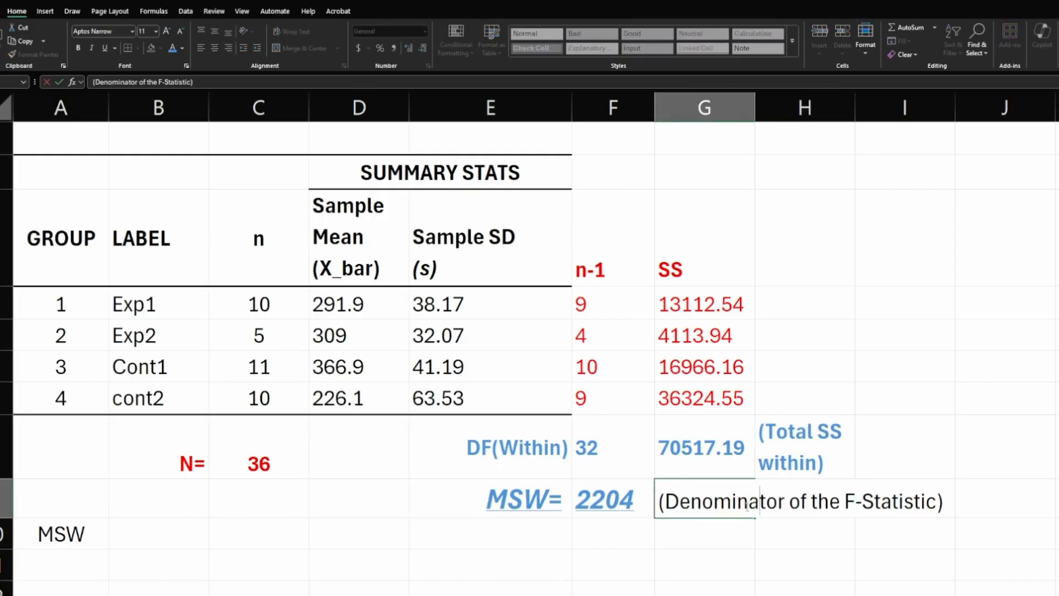
pyautogui.press('Right')
pyautogui.press('Right')
pyautogui.press('Right')
pyautogui.press('Right')
pyautogui.press('Right')
pyautogui.press('Right')
pyautogui.press('Right')
pyautogui.press('Right')
pyautogui.press('Right')
pyautogui.hotkey('shift', 'Right')
pyautogui.write('f')
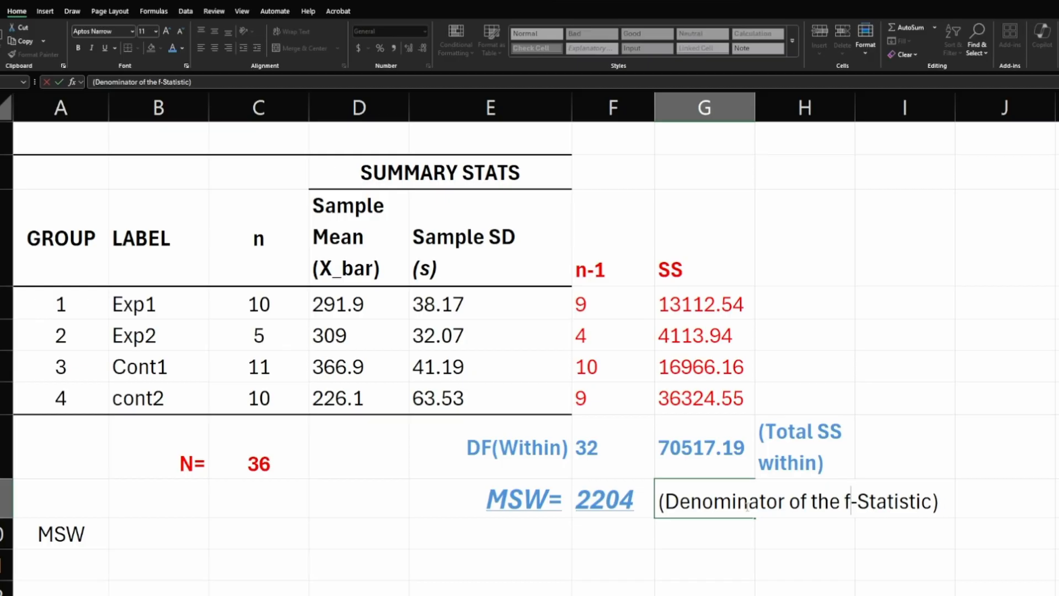
pyautogui.hotkey('shift', 'Left')
pyautogui.hotkey('ctrl', 'i')
pyautogui.click(917, 526)
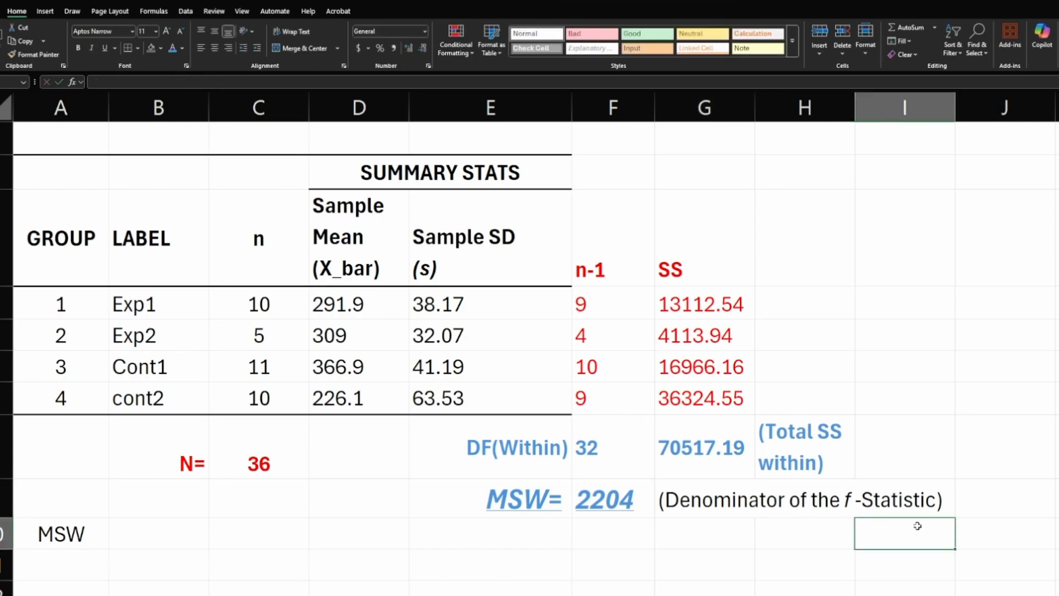
# Step: Format the denominator note in G9 as blue, bold text at font size 14
pyautogui.click(751, 502)
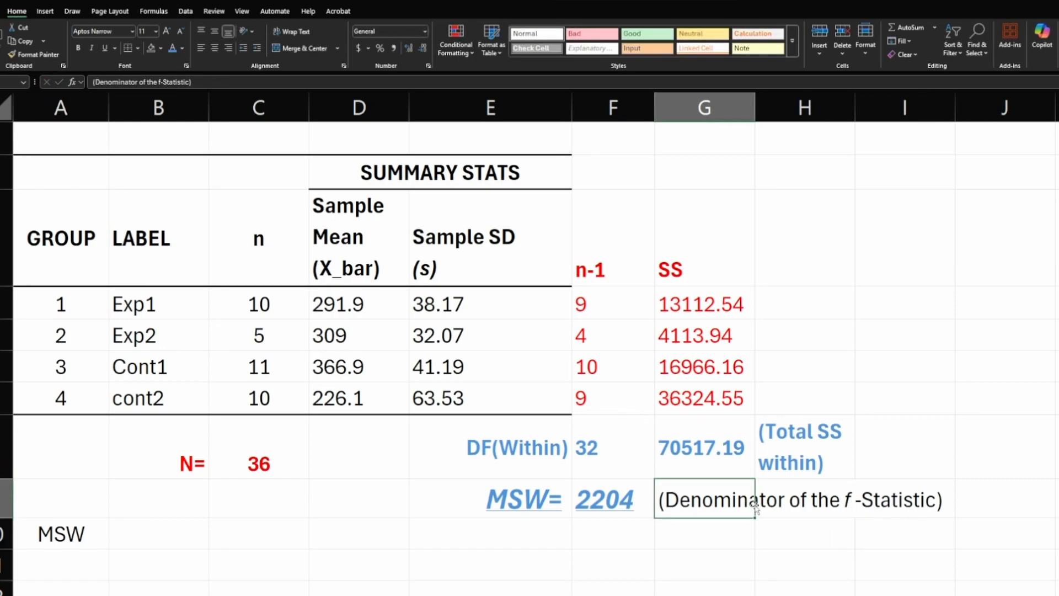
pyautogui.click(172, 51)
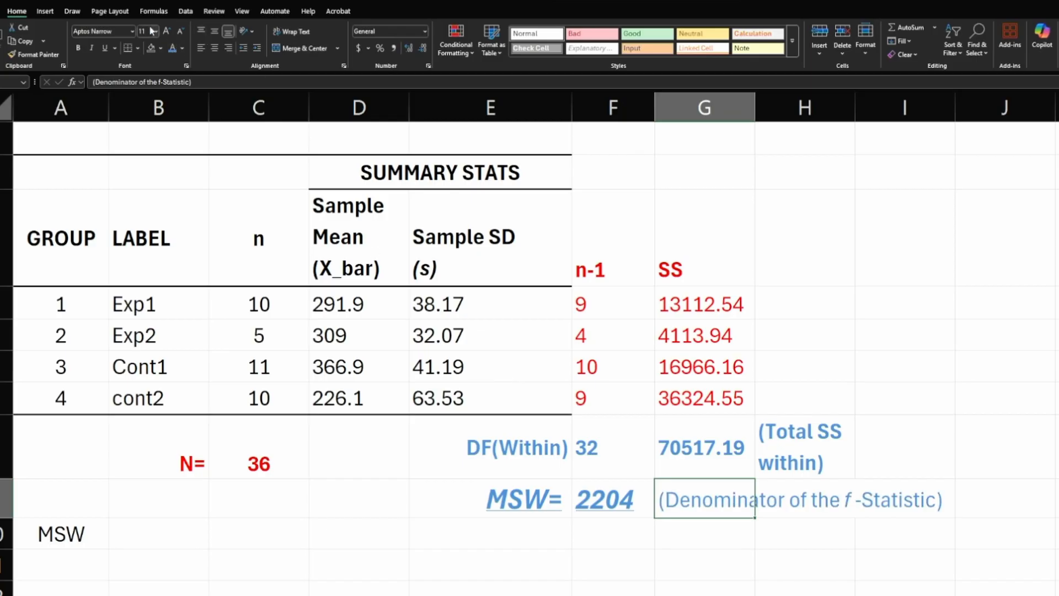
pyautogui.click(158, 33)
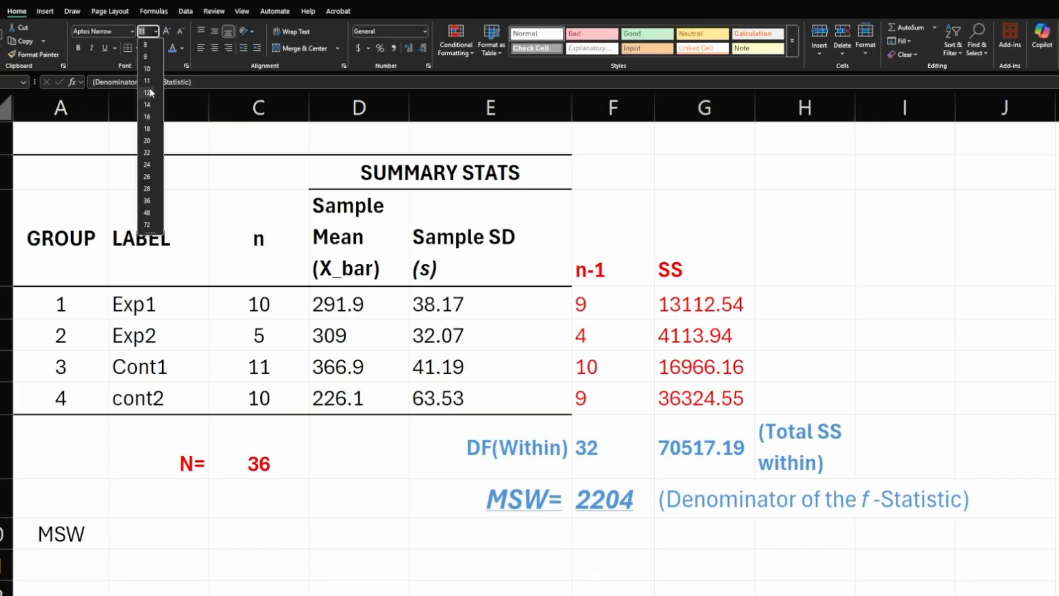
pyautogui.click(149, 105)
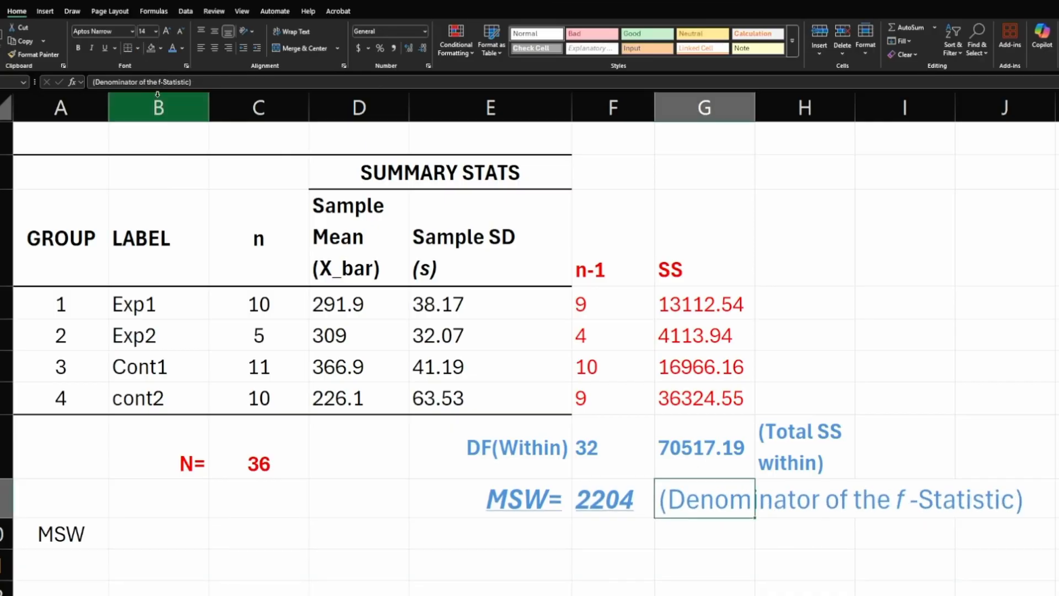
pyautogui.click(81, 46)
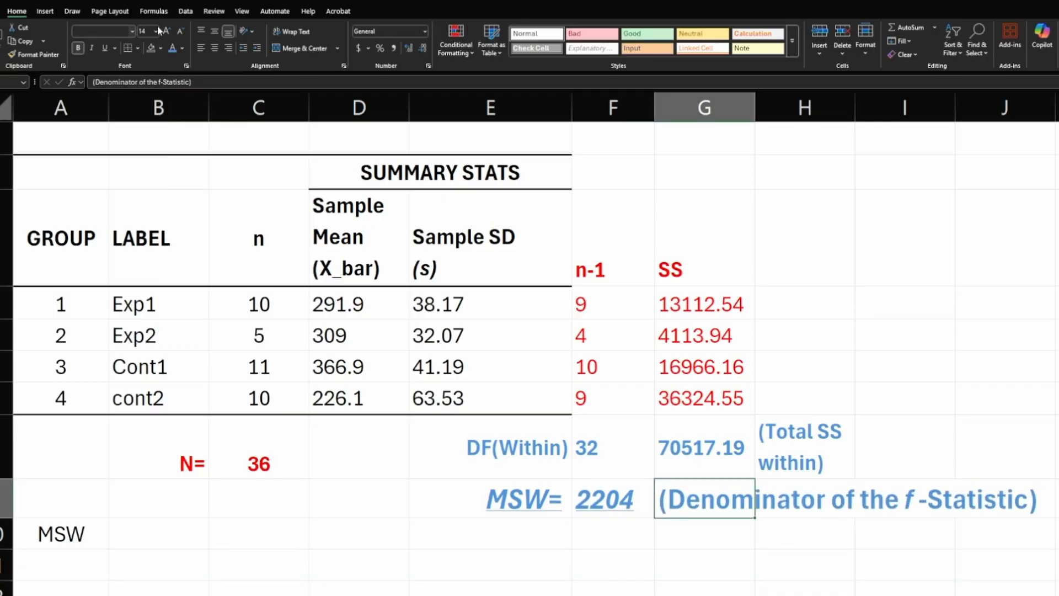
pyautogui.click(800, 520)
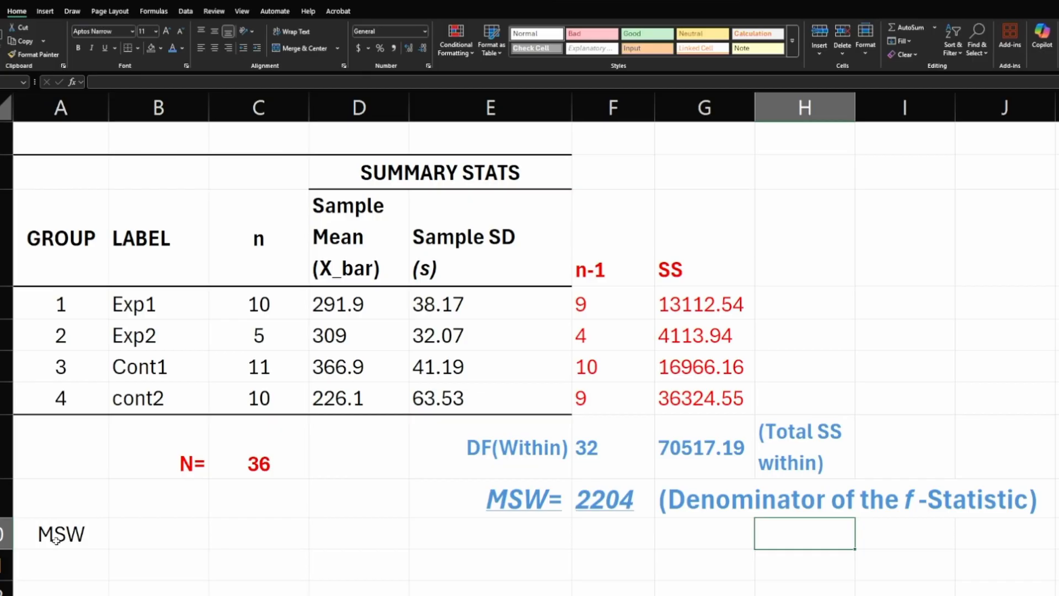
# Step: Change the MSW label in A10 to MSB
pyautogui.doubleClick(84, 532)
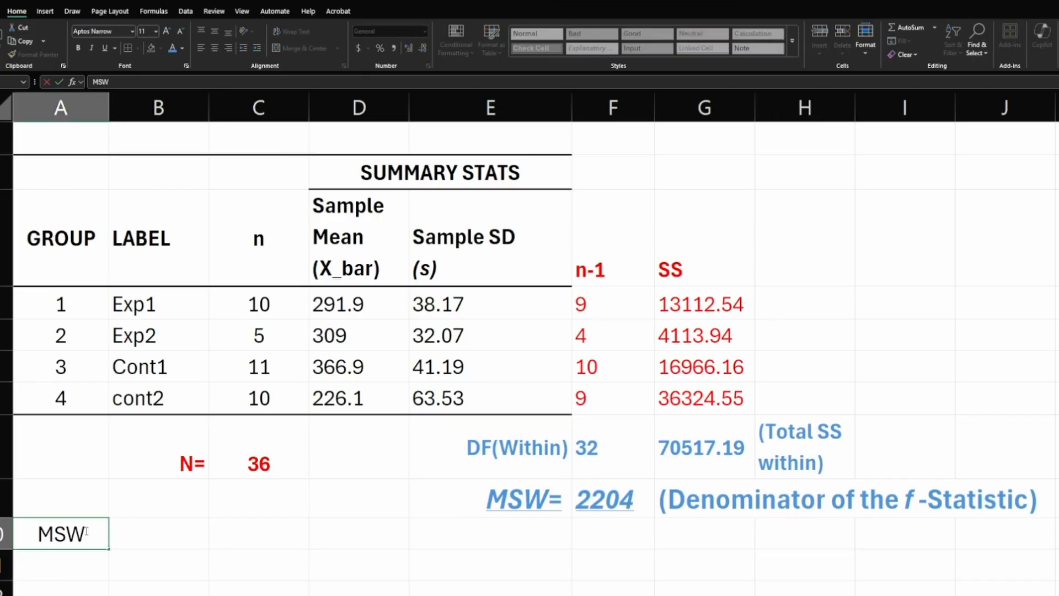
pyautogui.press('BackSpace')
pyautogui.write('B')
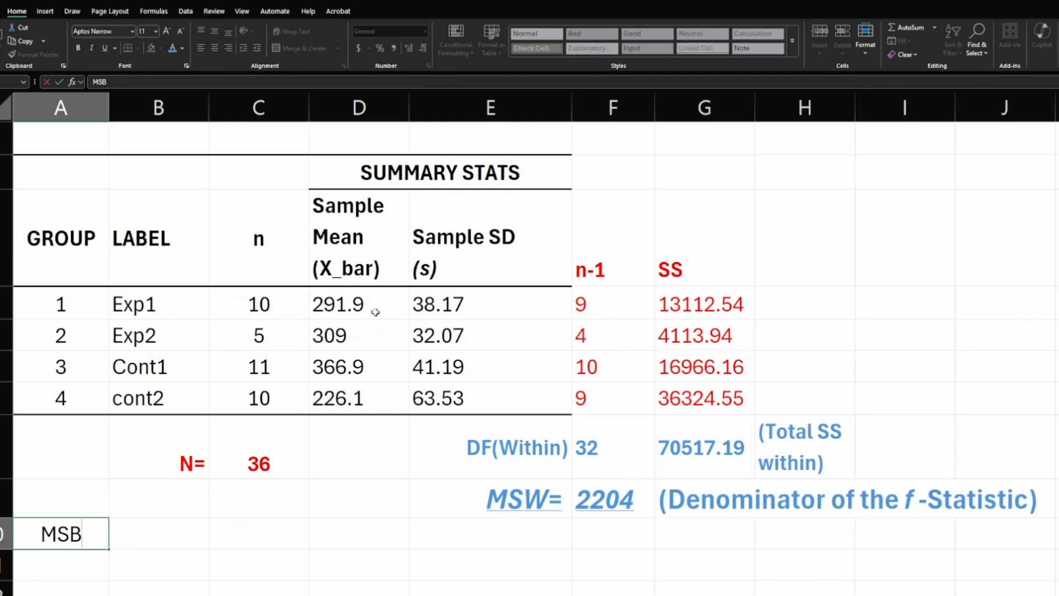
# Step: Enter the header "GRAND MEAN (GM)" in H3, beside the SS header
pyautogui.doubleClick(809, 257)
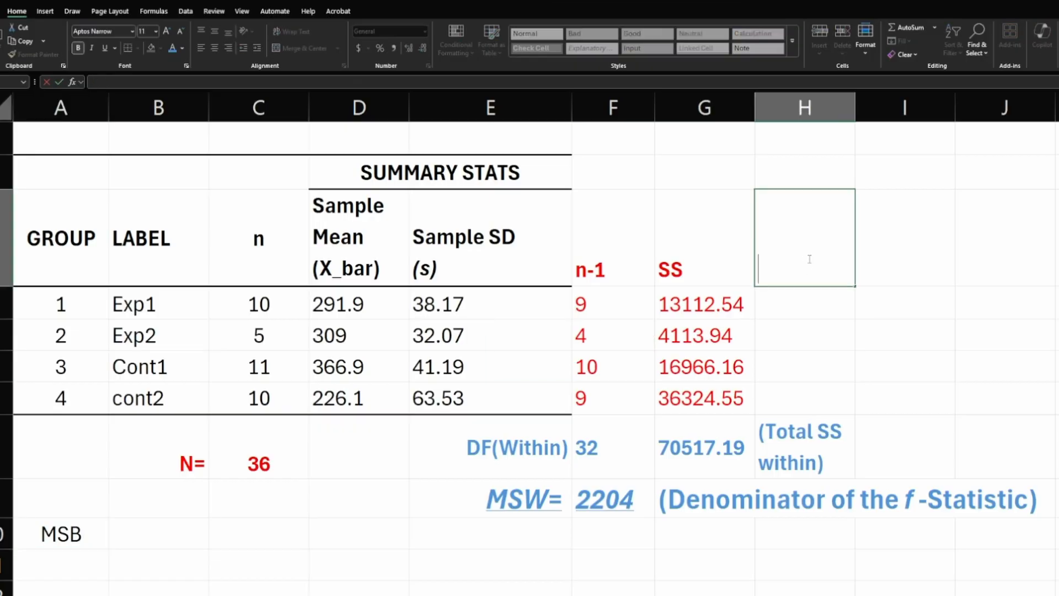
pyautogui.write('GRAND Mea')
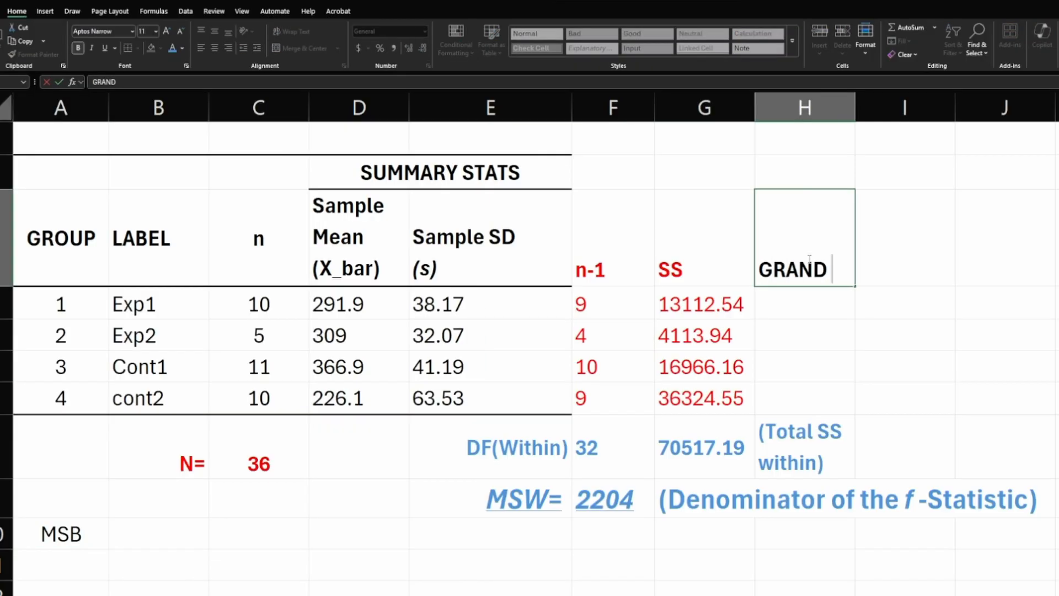
pyautogui.press('BackSpace')
pyautogui.press('BackSpace')
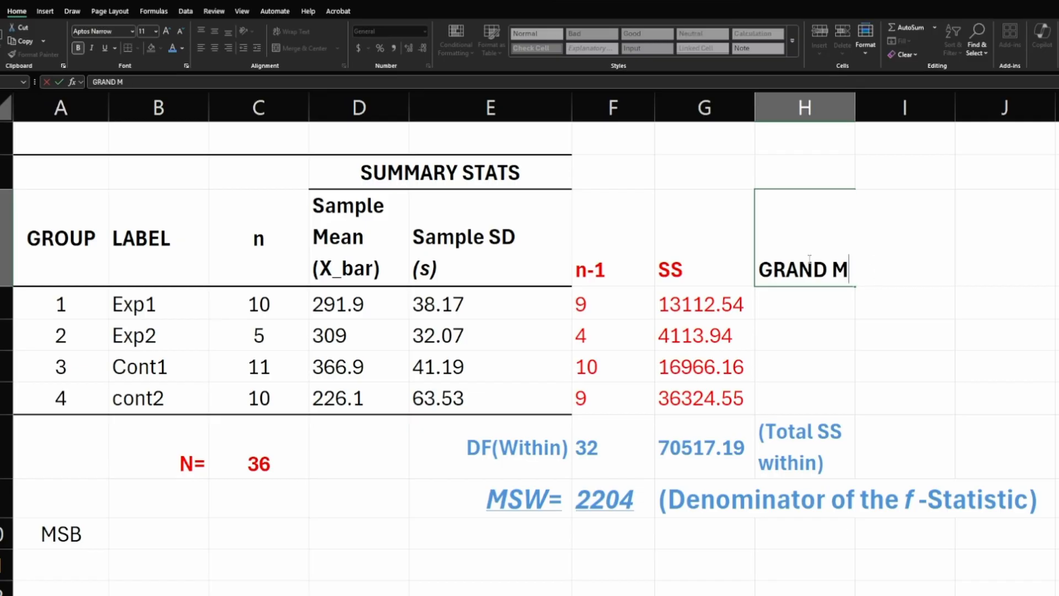
pyautogui.write('EAN')
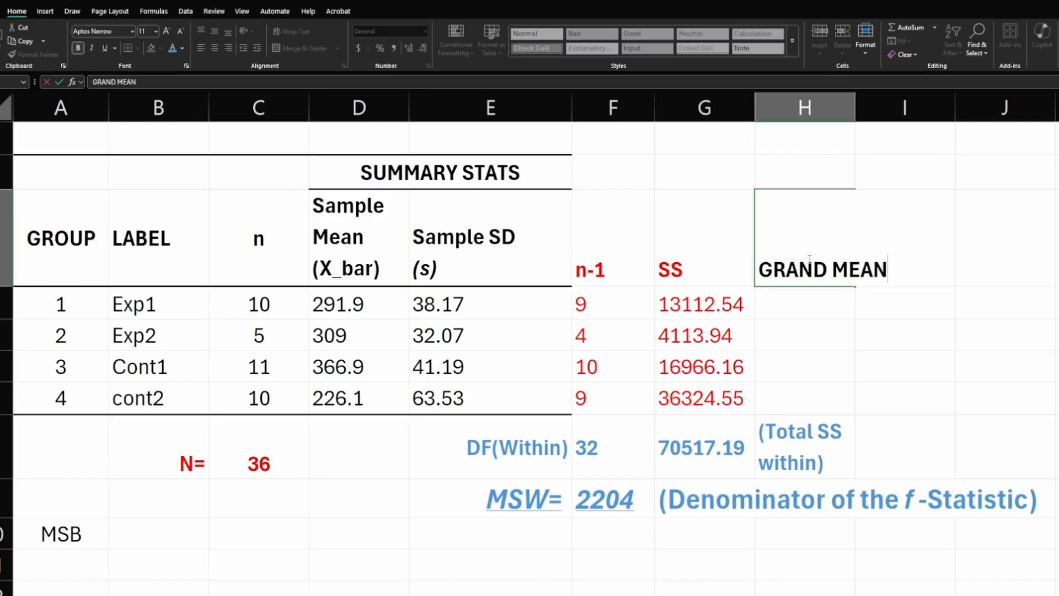
pyautogui.write(' (GM)')
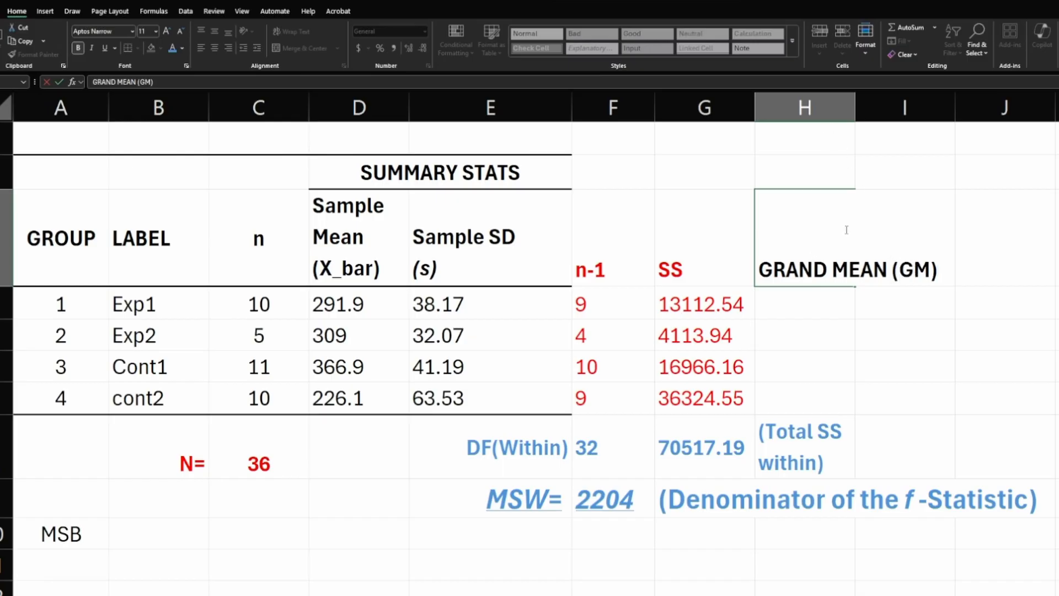
pyautogui.click(822, 313)
# Step: Center the GRAND MEAN (GM) header in H3 horizontally and wrap its text
pyautogui.click(830, 274)
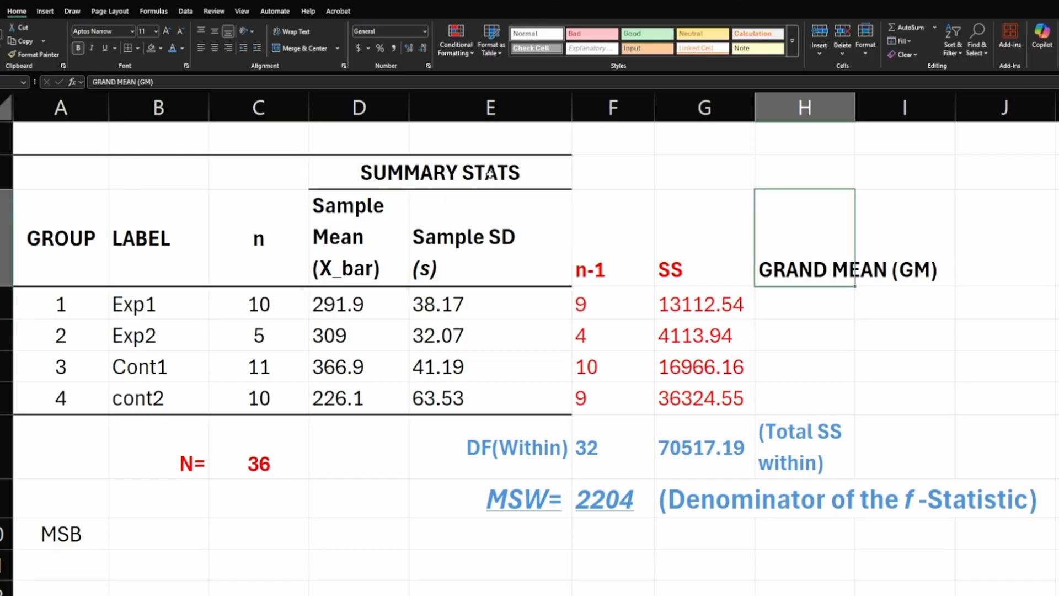
pyautogui.click(216, 48)
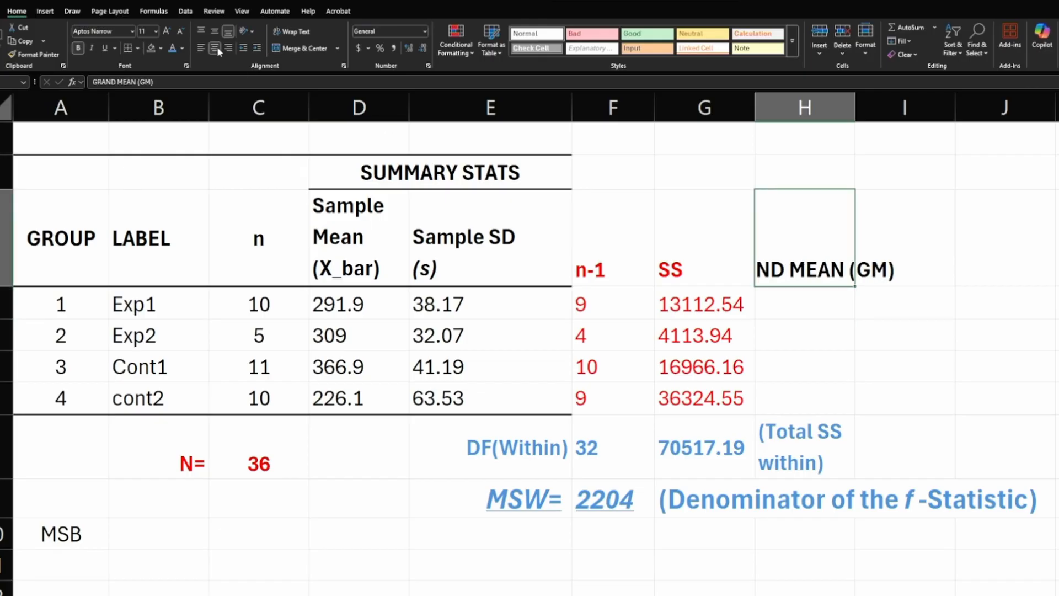
pyautogui.click(308, 35)
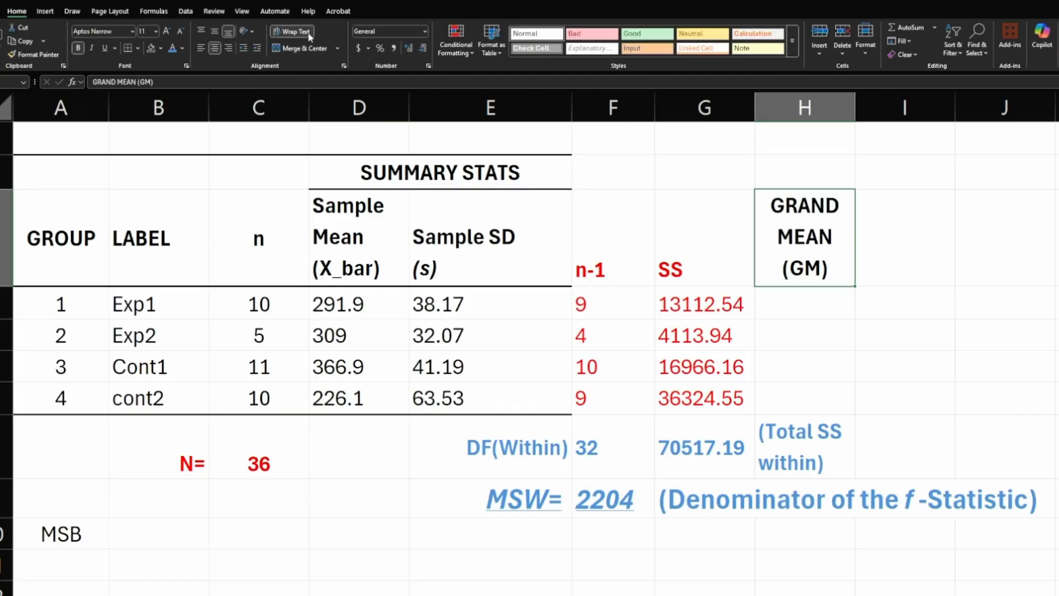
pyautogui.click(813, 302)
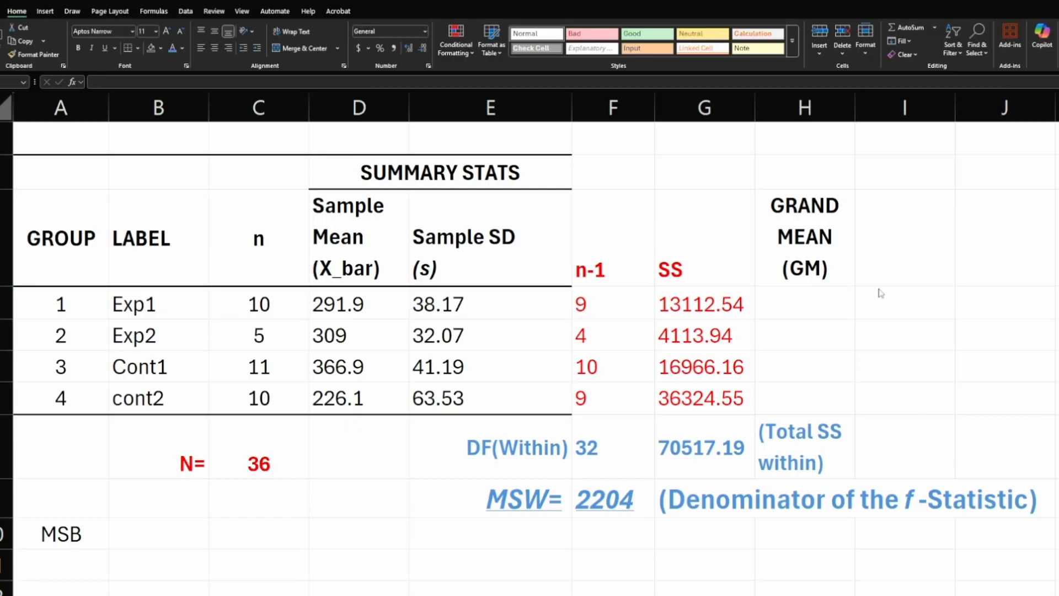
# Step: Move the GRAND MEAN (GM) header from H3 up to H2
pyautogui.click(795, 267)
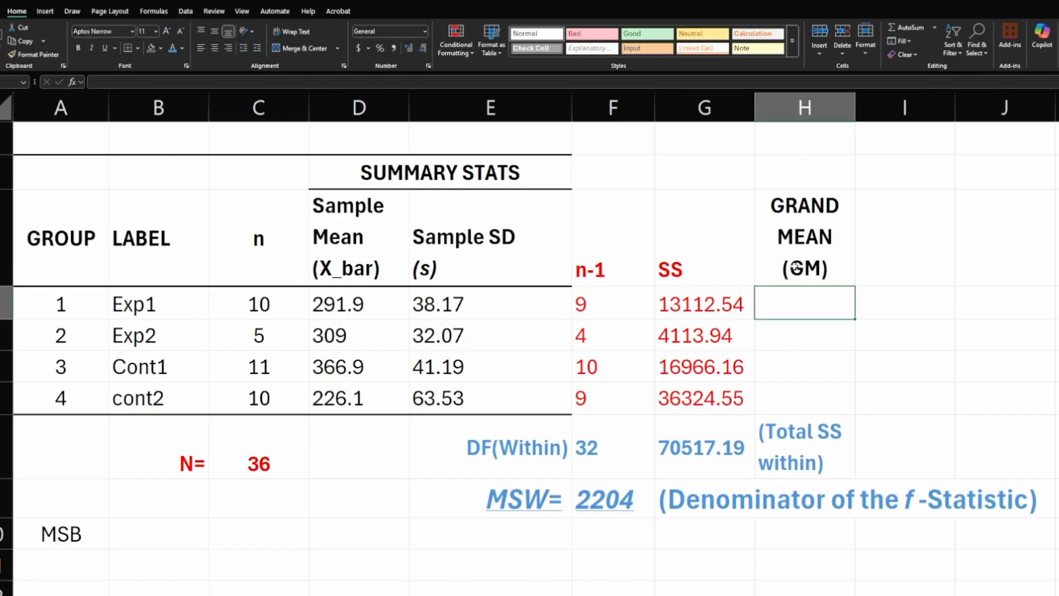
pyautogui.click(803, 222)
pyautogui.hotkey('ctrl', 'c')
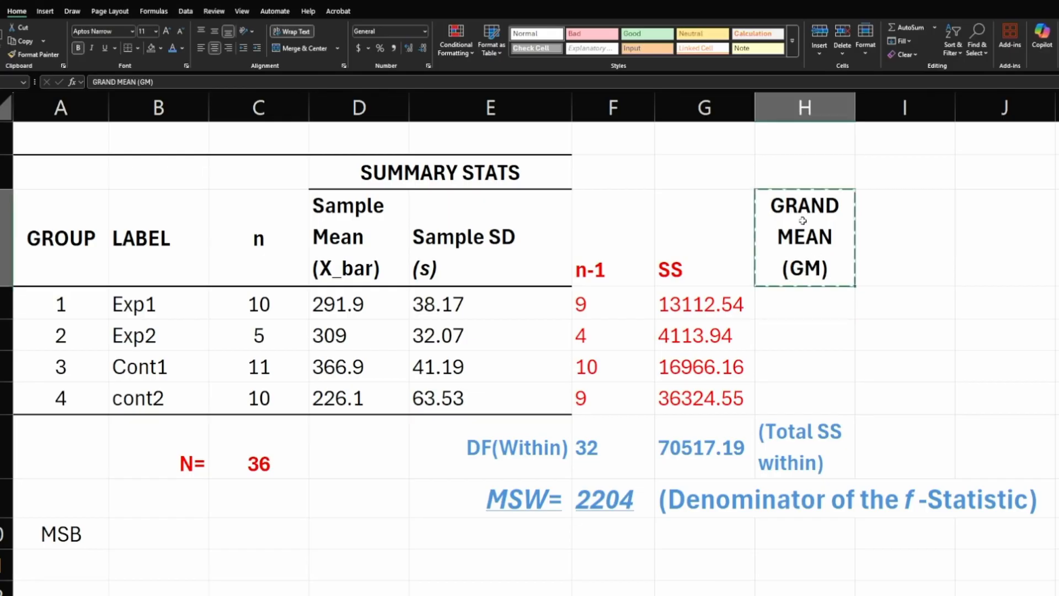
pyautogui.click(783, 167)
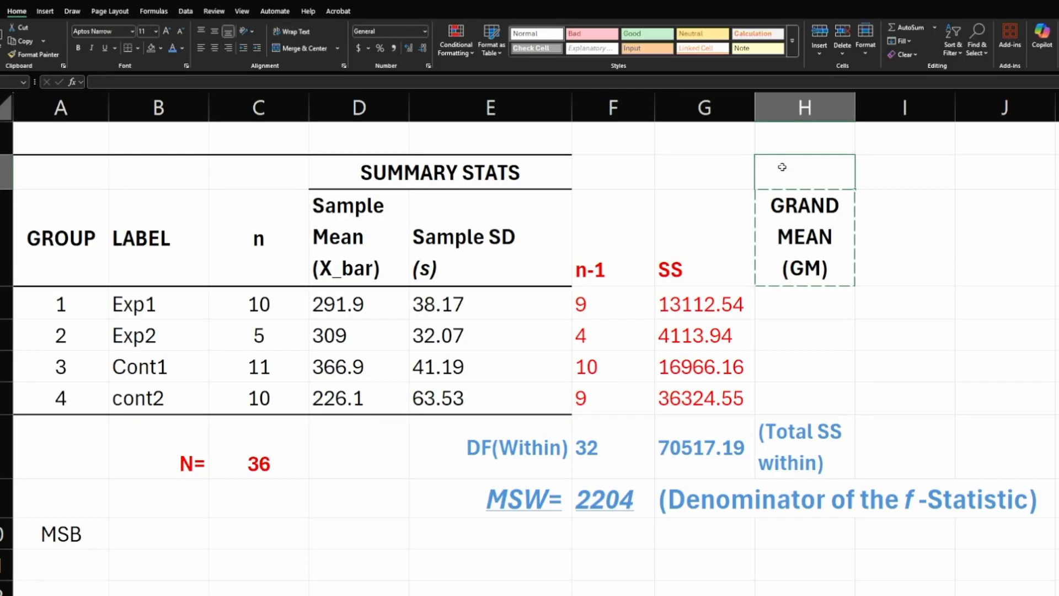
pyautogui.hotkey('ctrl', 'v')
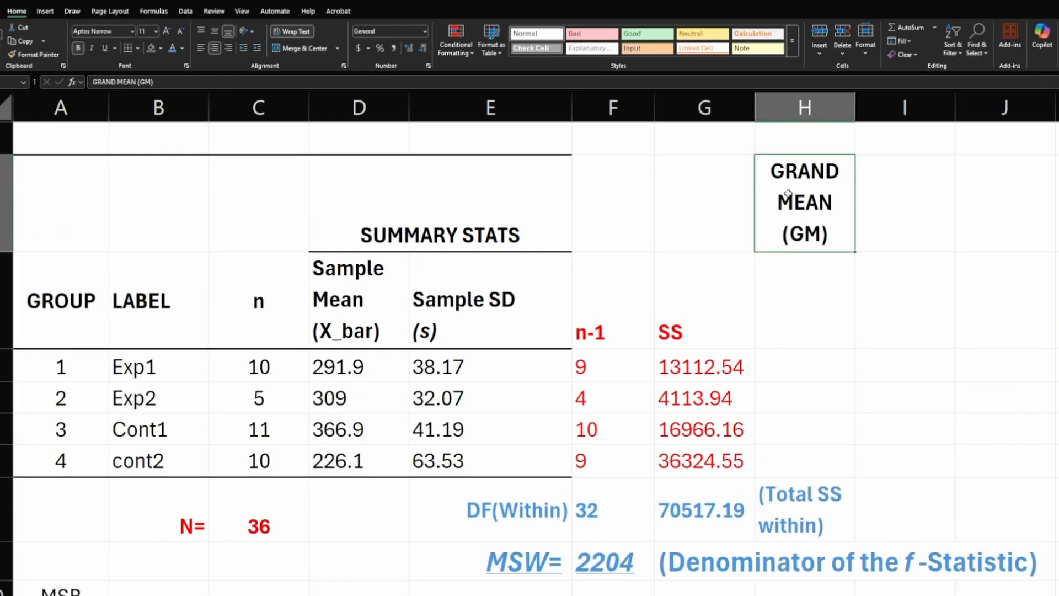
# Step: Enter the header "Group Totals" in H3, below the GRAND MEAN (GM) header, and wrap its text
pyautogui.click(778, 320)
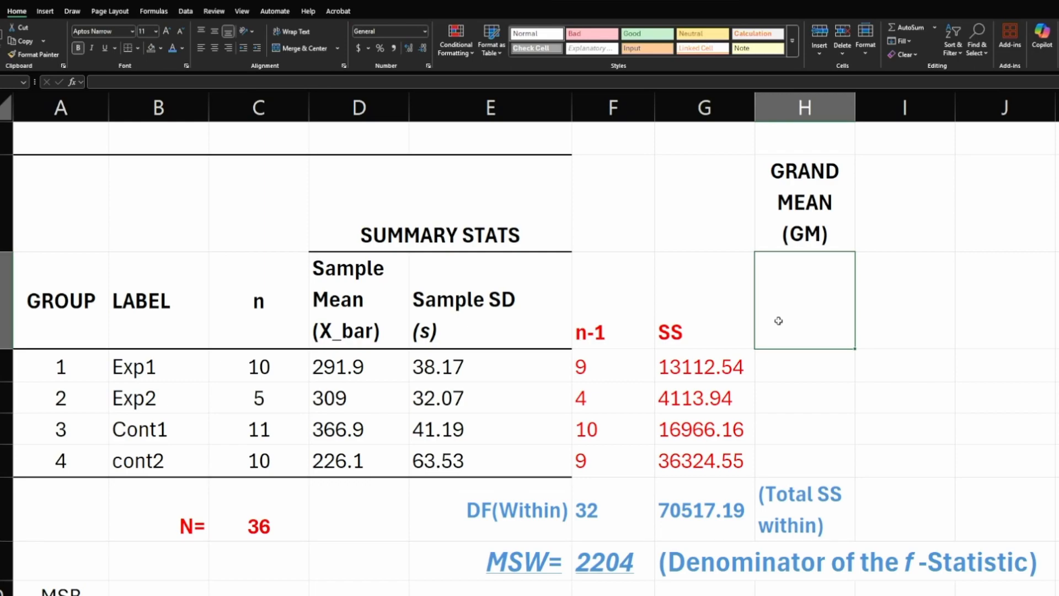
pyautogui.write('Gro')
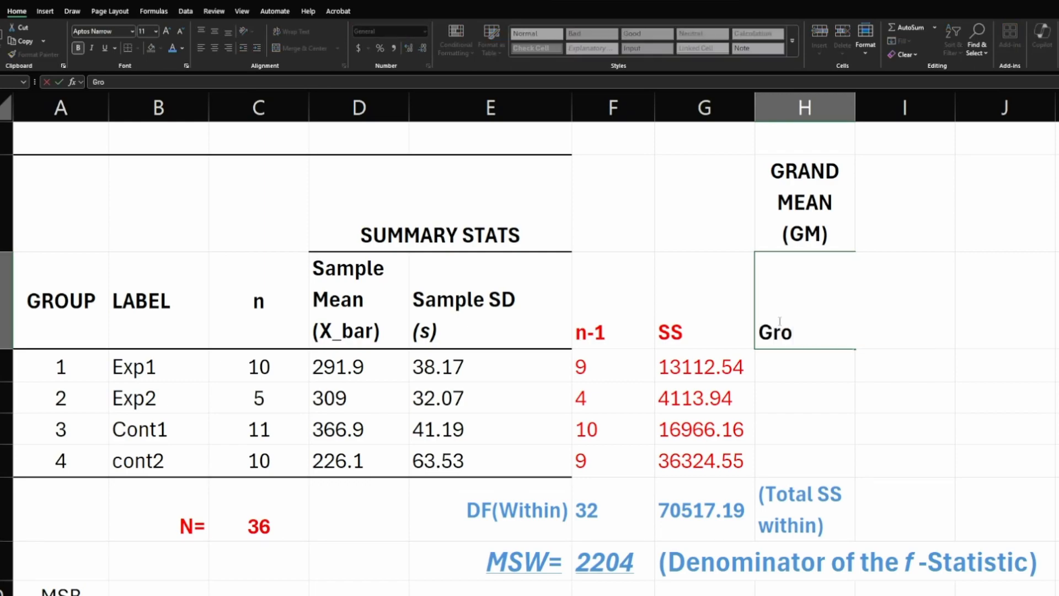
pyautogui.write('up Totals')
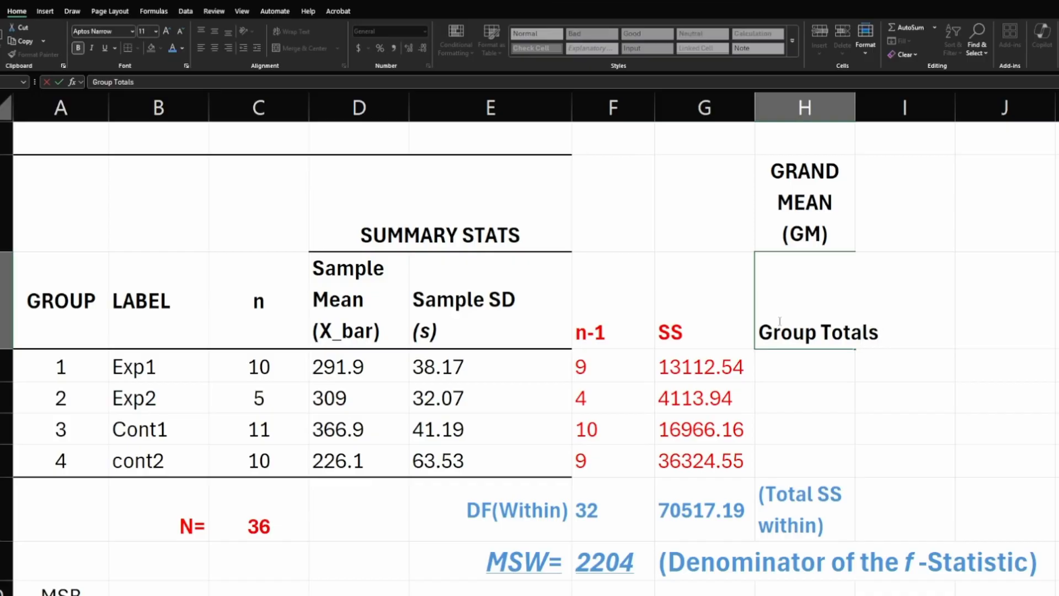
pyautogui.press('Return')
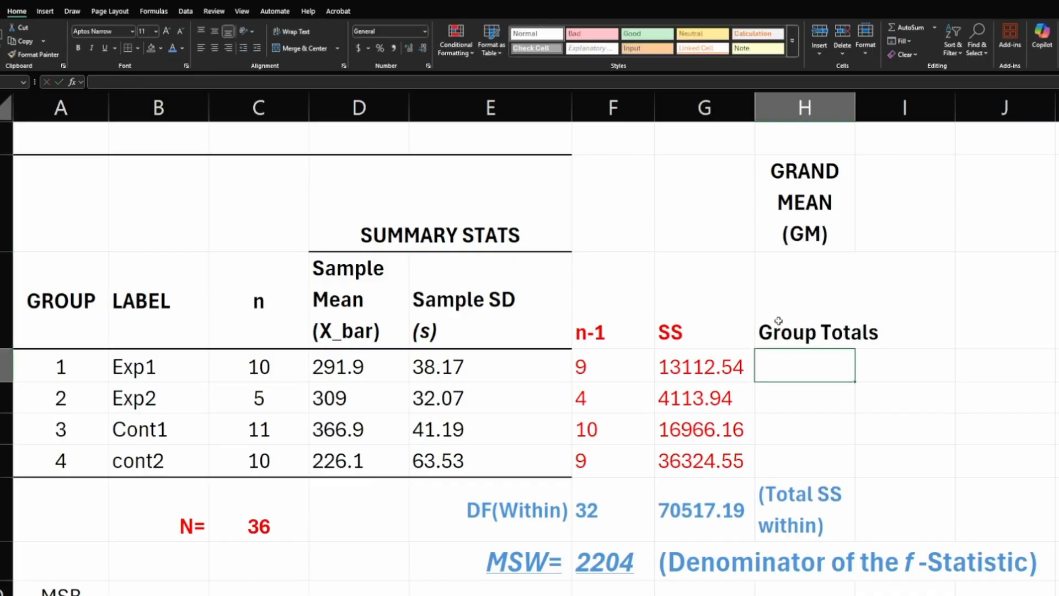
pyautogui.click(818, 320)
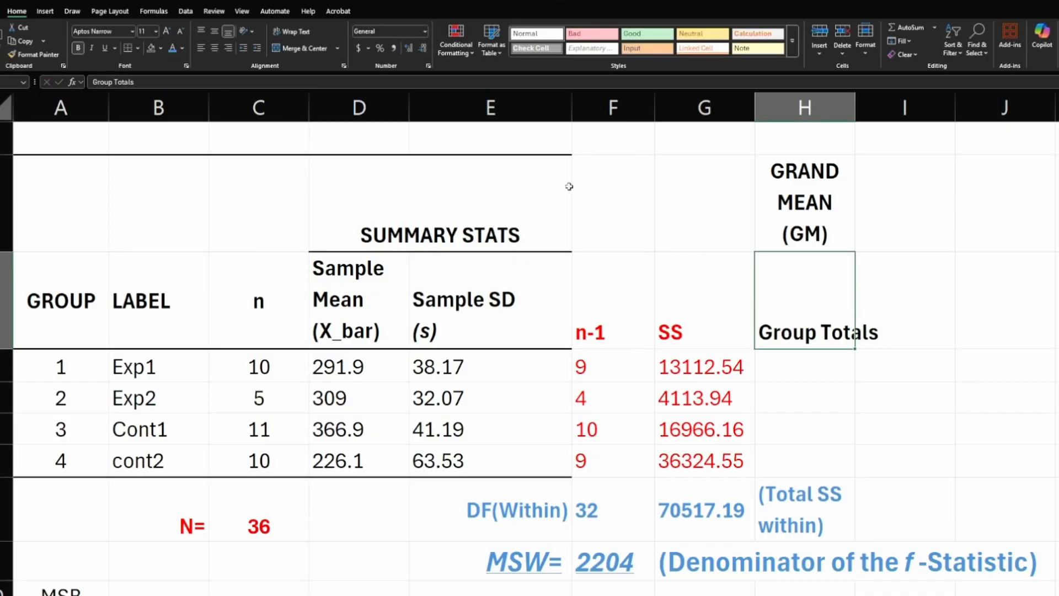
pyautogui.click(304, 32)
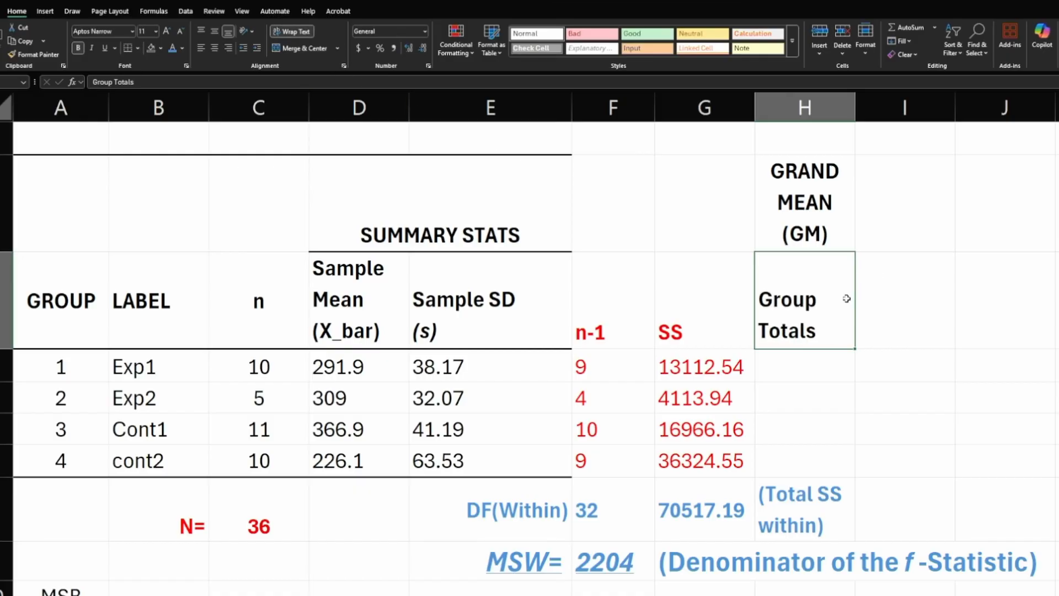
# Step: Calculate the first group's total in H4 with the formula =C4*D4, multiplying its n by its sample mean
pyautogui.click(796, 363)
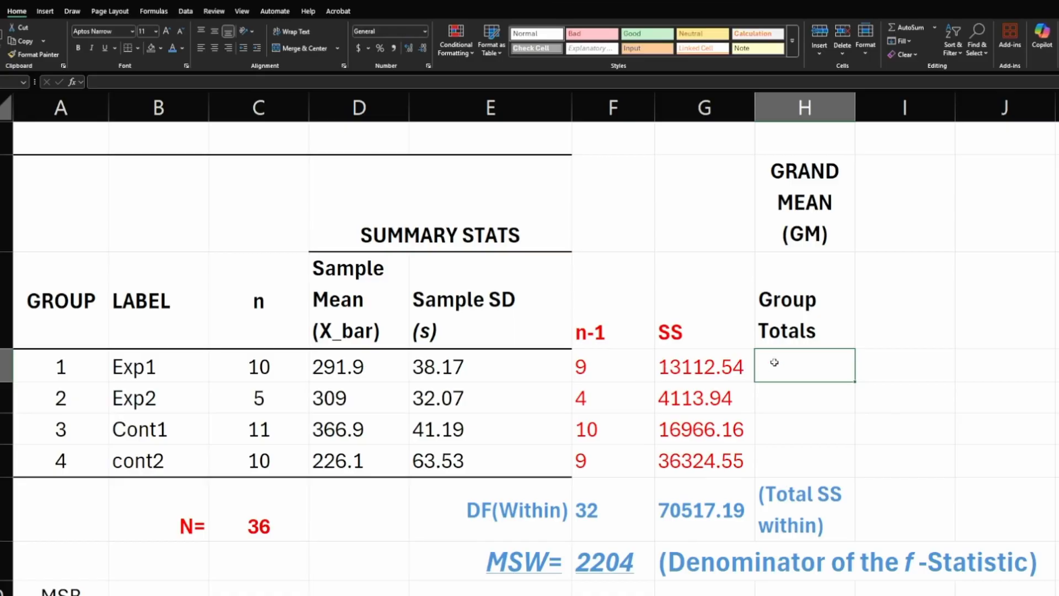
pyautogui.write('=')
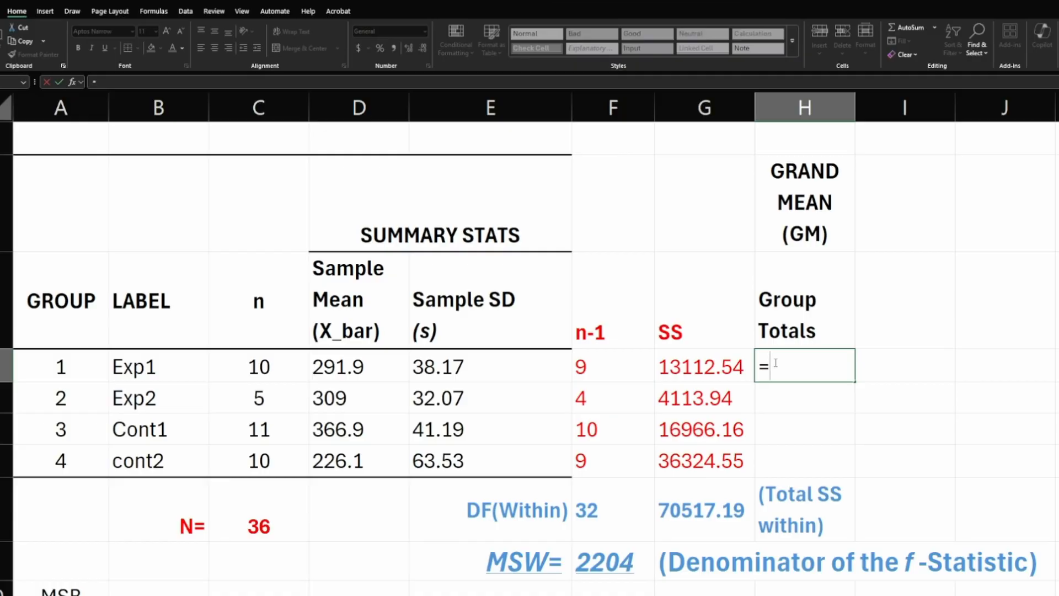
pyautogui.click(267, 367)
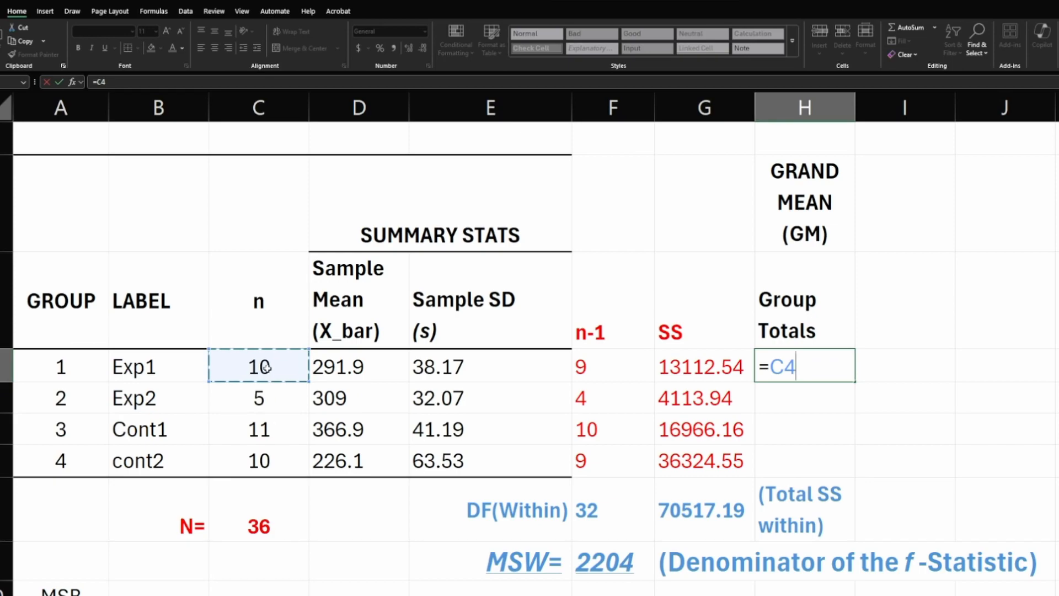
pyautogui.write('*')
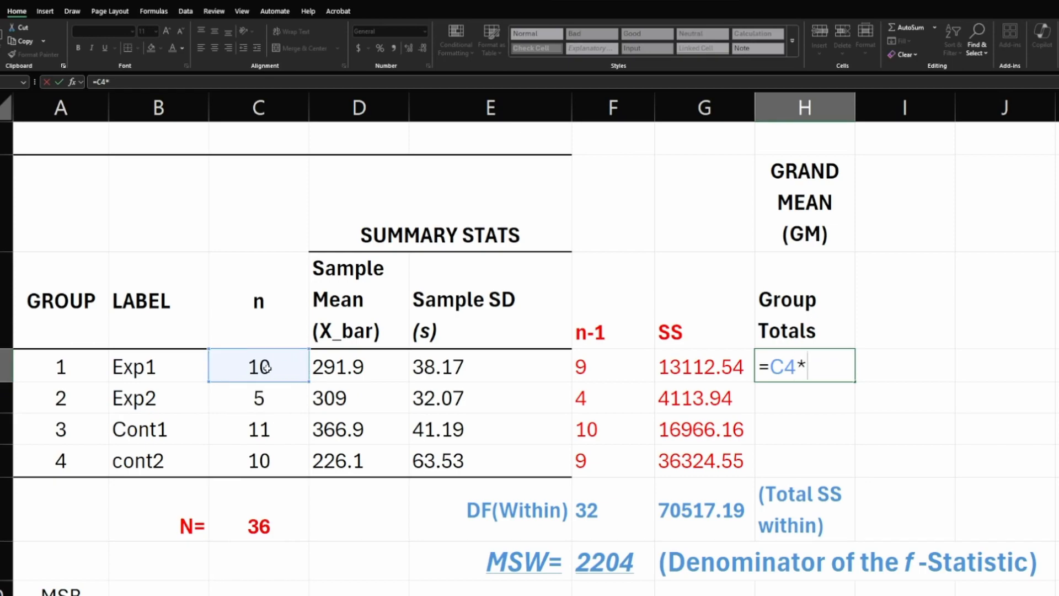
pyautogui.click(345, 368)
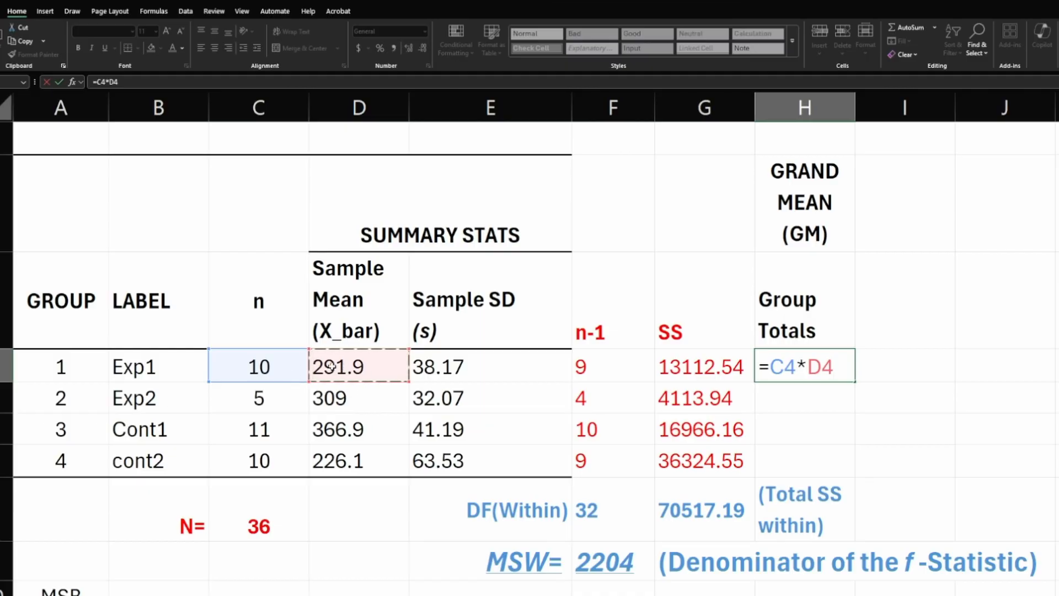
pyautogui.press('Return')
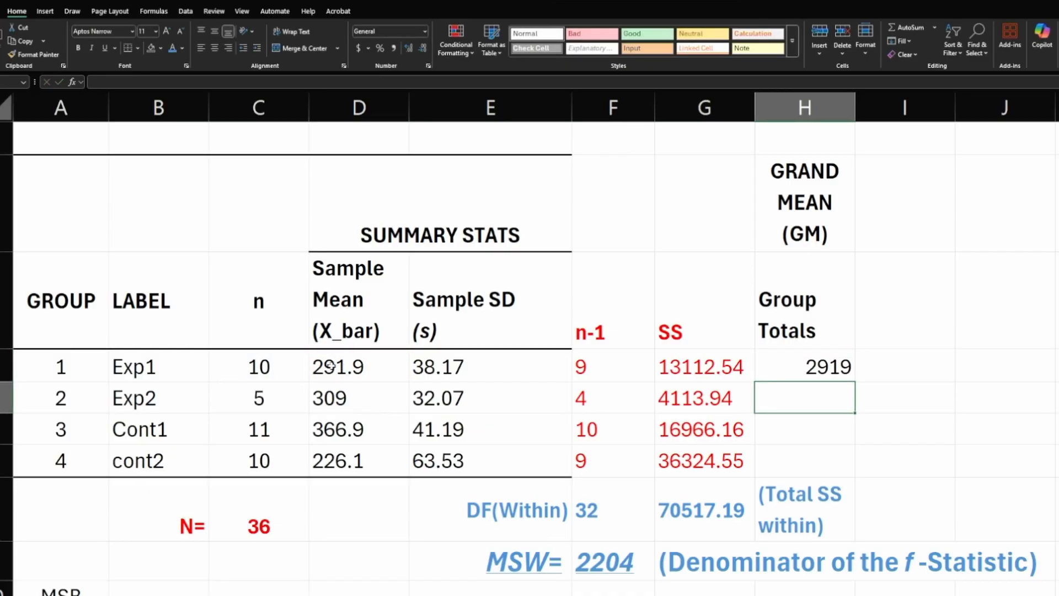
# Step: Fill the group total formula from H4 down through H7 and center the values horizontally
pyautogui.click(839, 366)
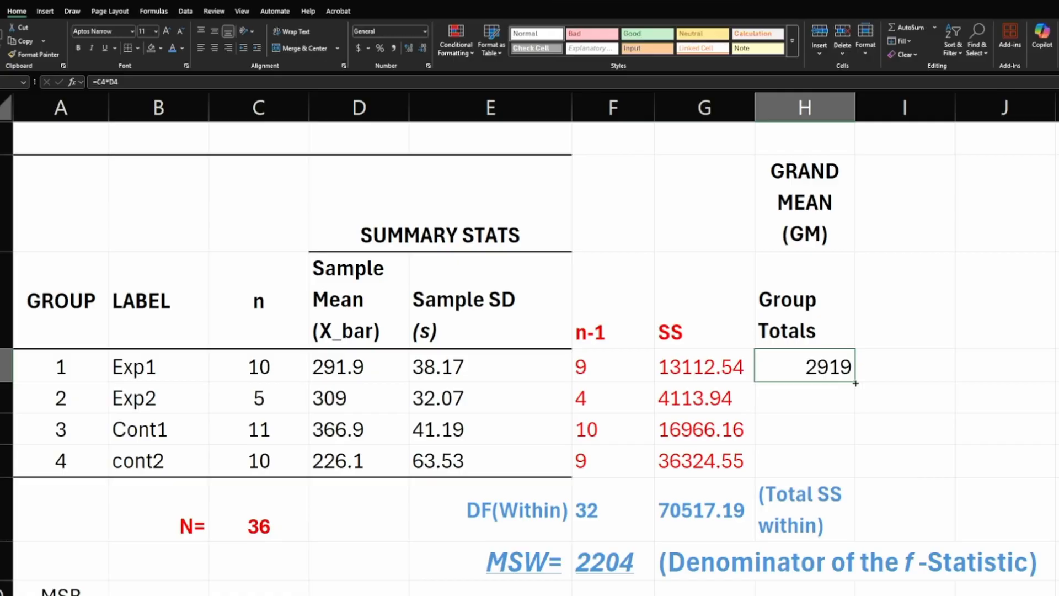
pyautogui.moveTo(855, 383); pyautogui.dragTo(843, 475)
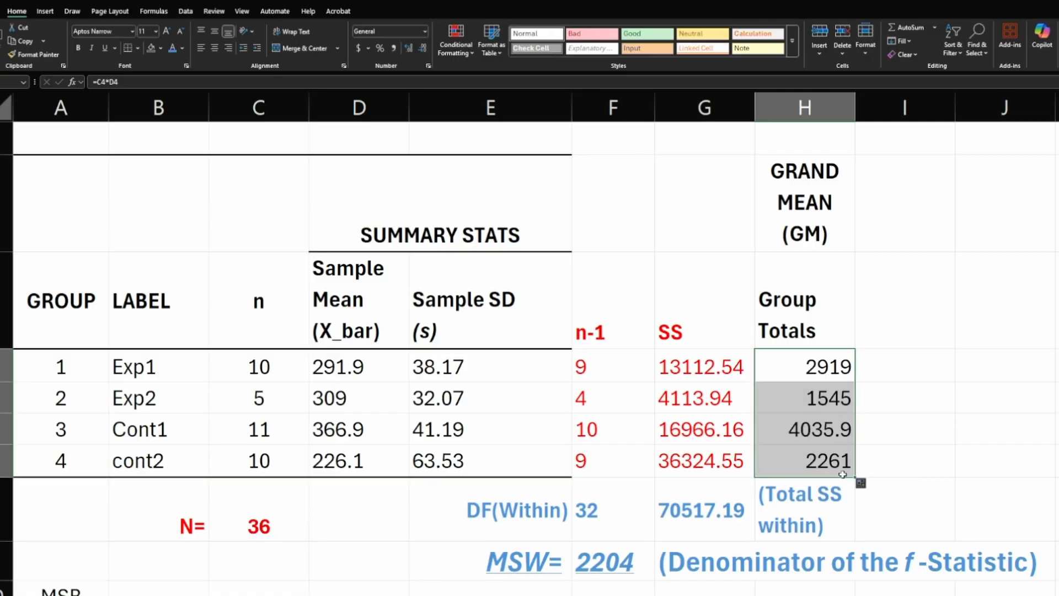
pyautogui.click(212, 51)
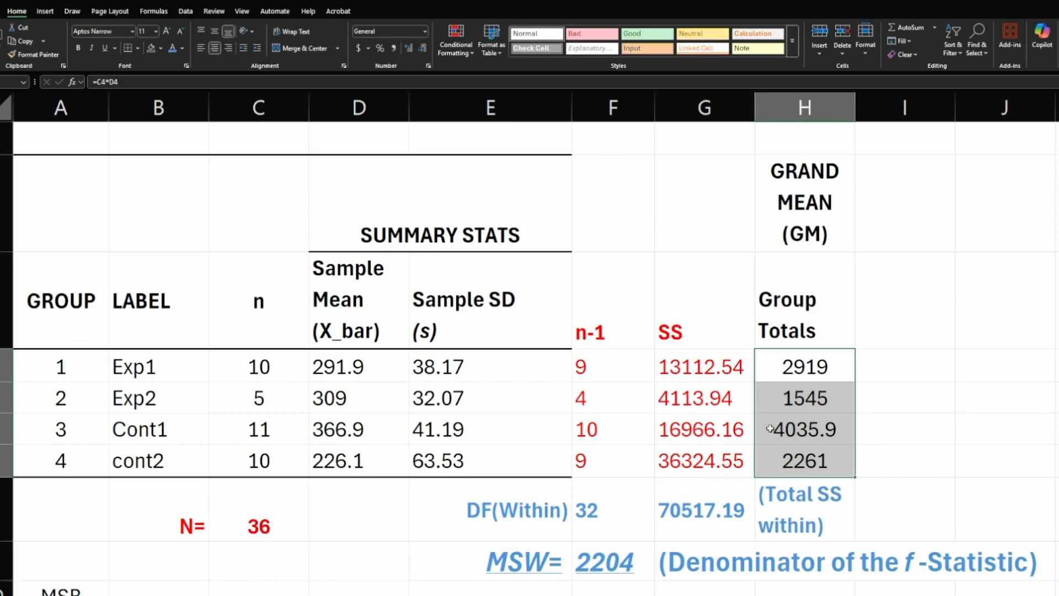
# Step: Color the text of the Group Totals header and its four values in H3:H7 dark green
pyautogui.click(808, 330)
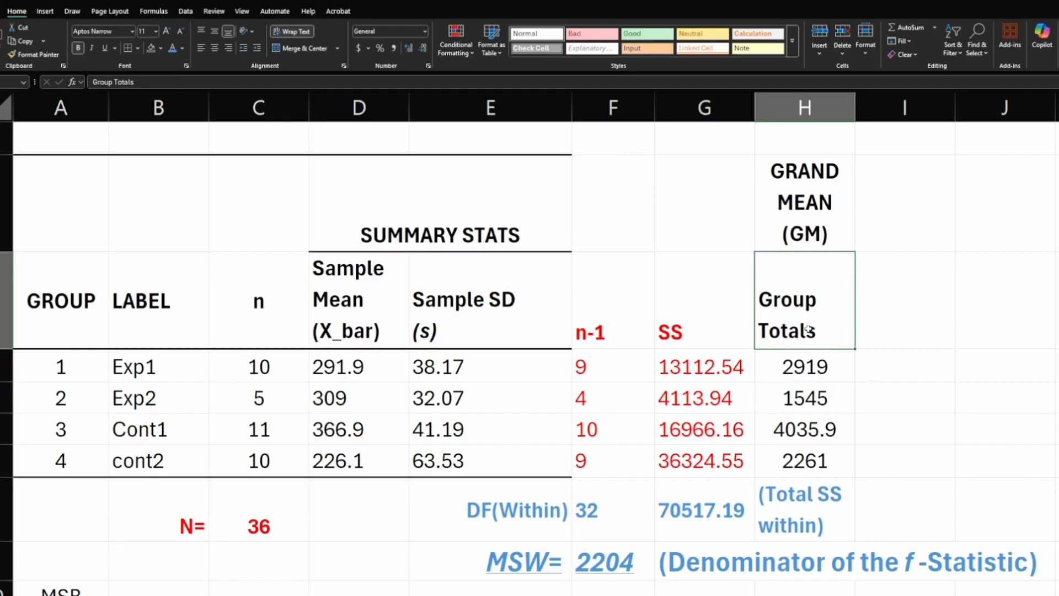
pyautogui.hotkey('shift', 'Left')
pyautogui.press('Right')
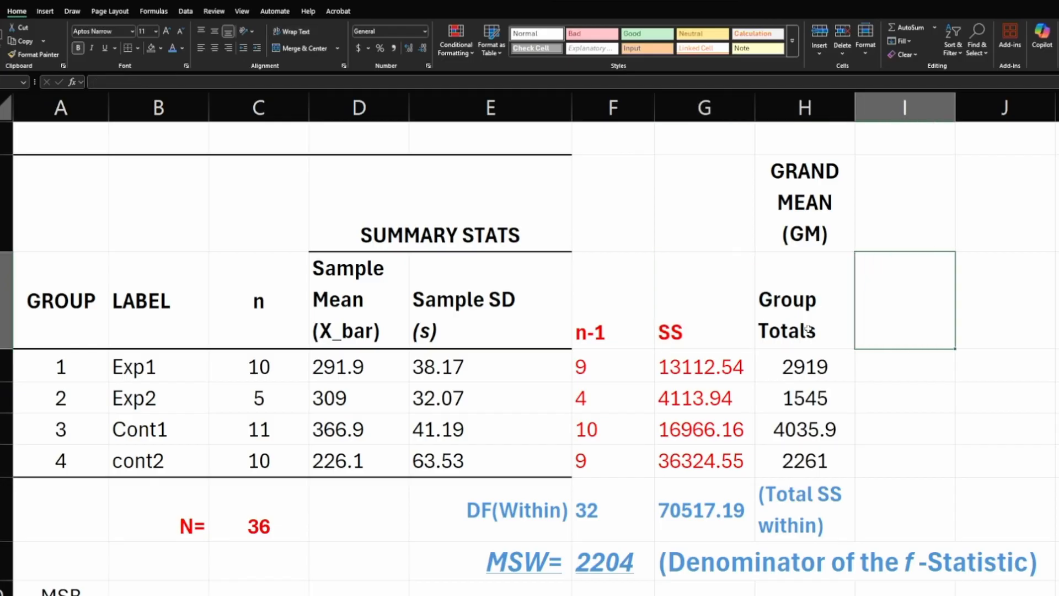
pyautogui.press('Left')
pyautogui.hotkey('shift', 'Down')
pyautogui.hotkey('shift', 'Down')
pyautogui.hotkey('shift', 'Down')
pyautogui.hotkey('shift', 'Down')
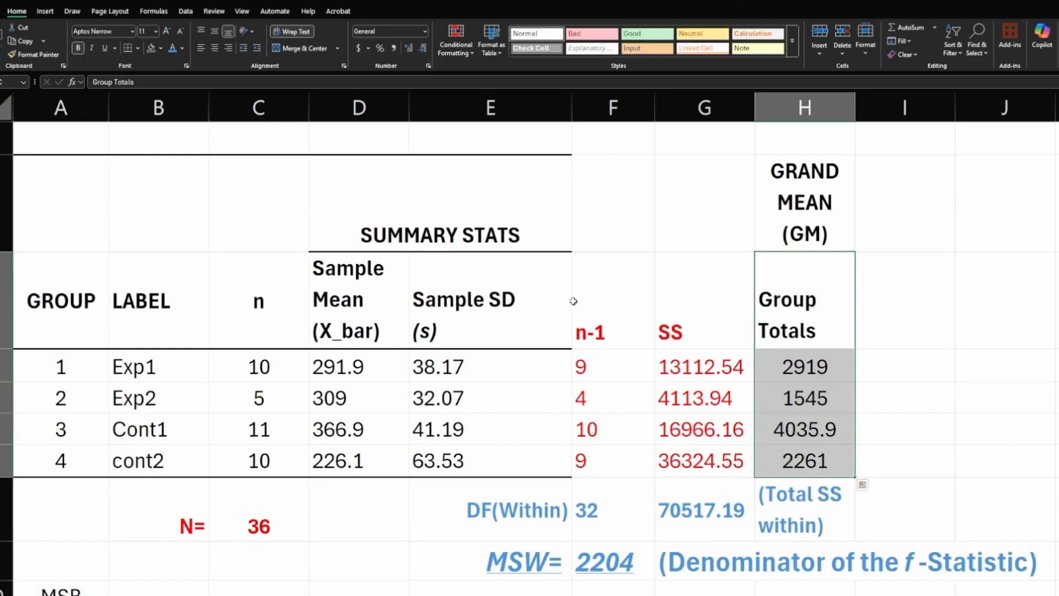
pyautogui.click(183, 48)
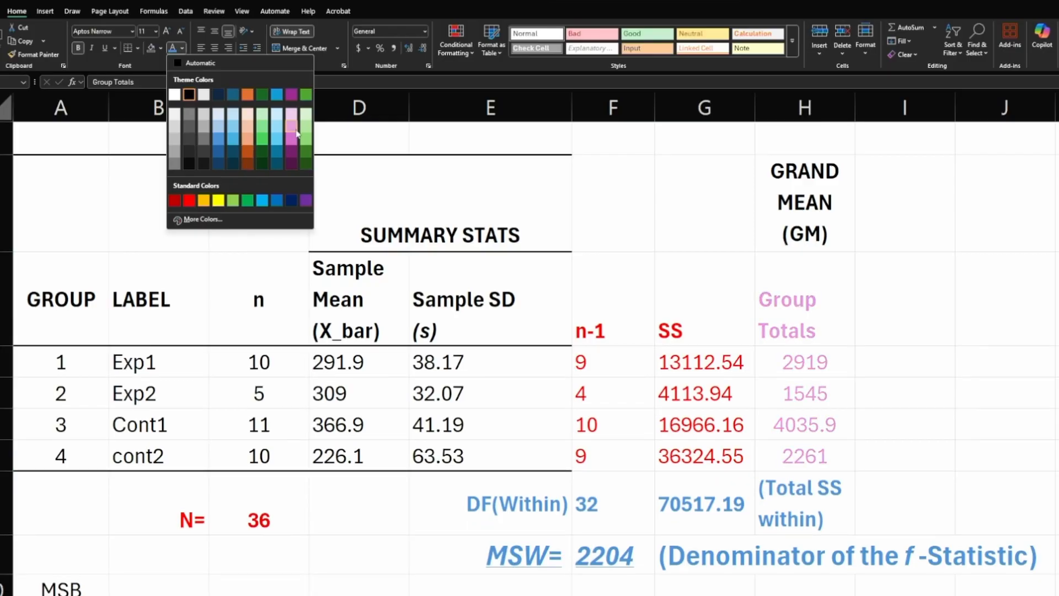
pyautogui.click(305, 165)
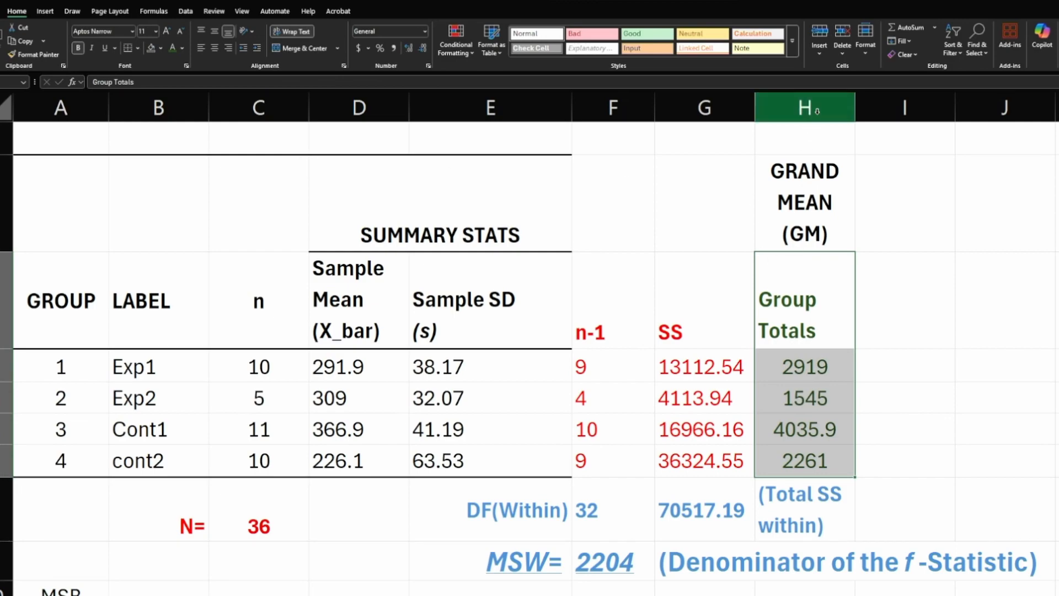
# Step: Center the Group Totals column horizontally, including its header, across H3:H7
pyautogui.click(808, 270)
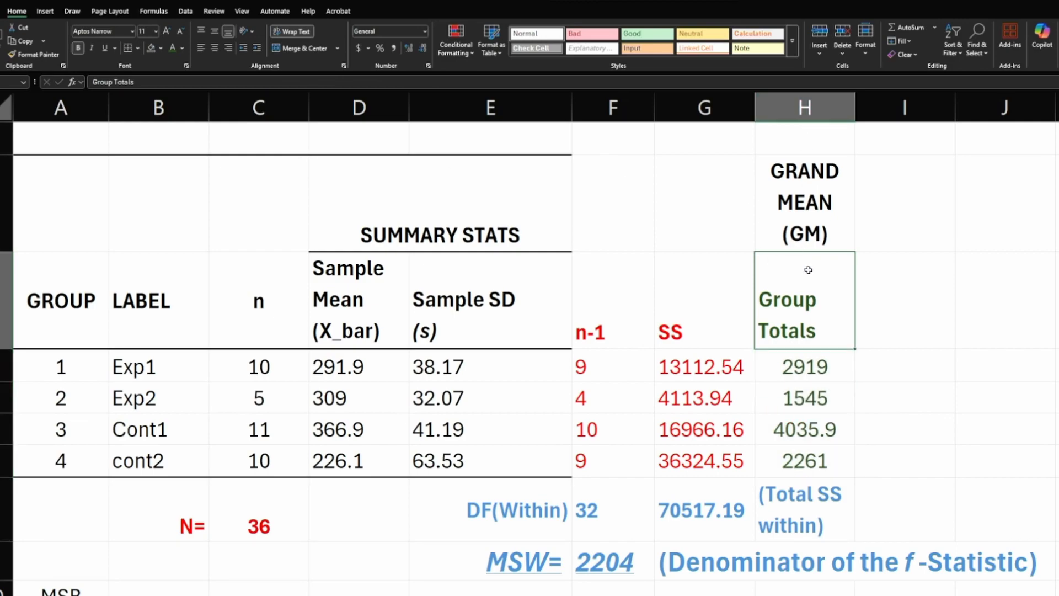
pyautogui.hotkey('shift', 'Down')
pyautogui.hotkey('shift', 'Down')
pyautogui.hotkey('shift', 'Down')
pyautogui.hotkey('shift', 'Down')
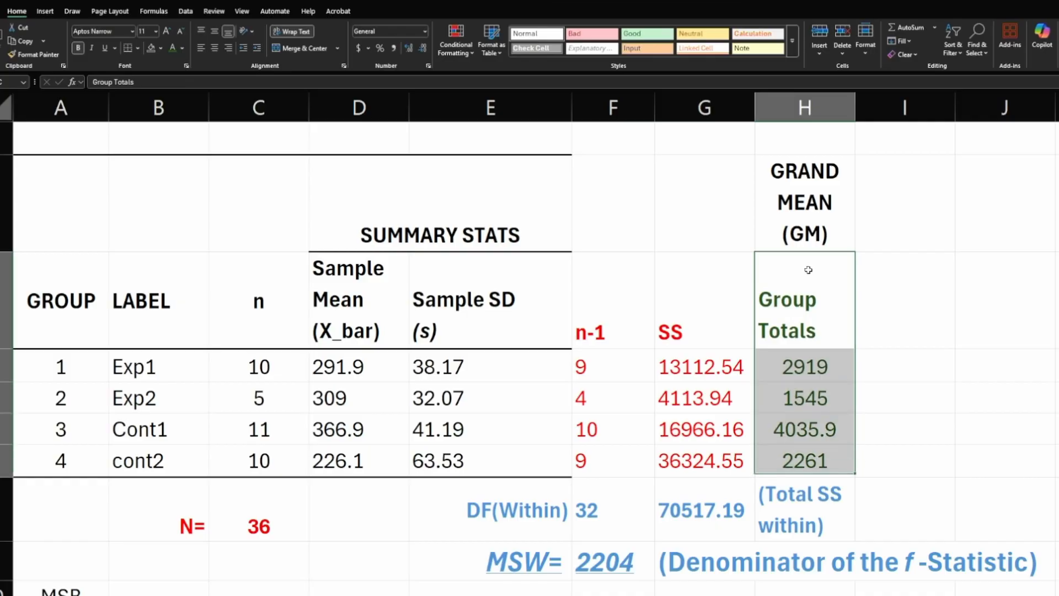
pyautogui.click(215, 49)
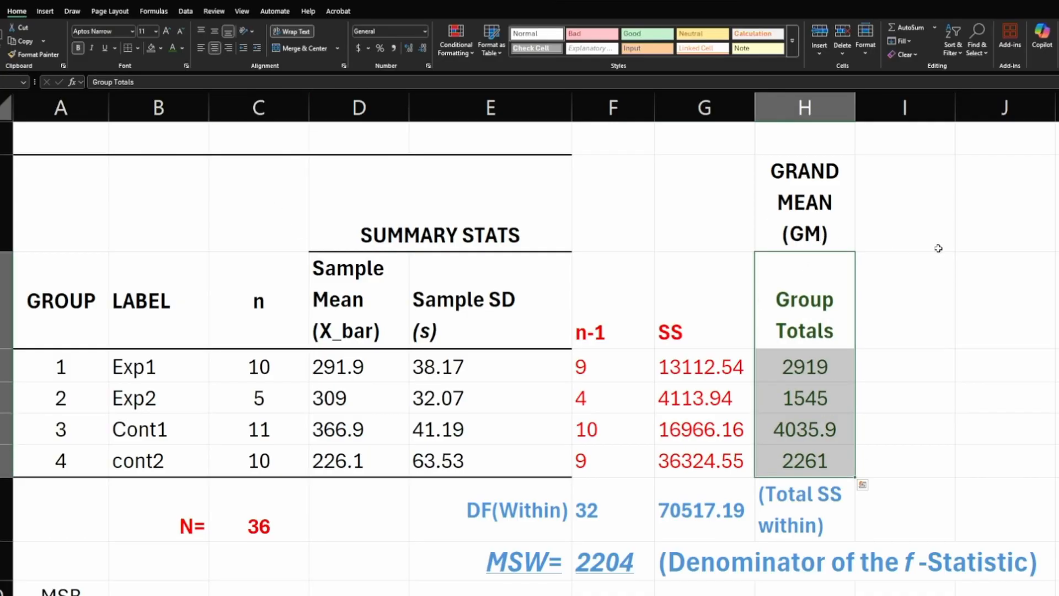
# Step: Move the GRAND MEAN (GM) header from H2 to I3, beside Group Totals, and color its text dark green
pyautogui.click(915, 318)
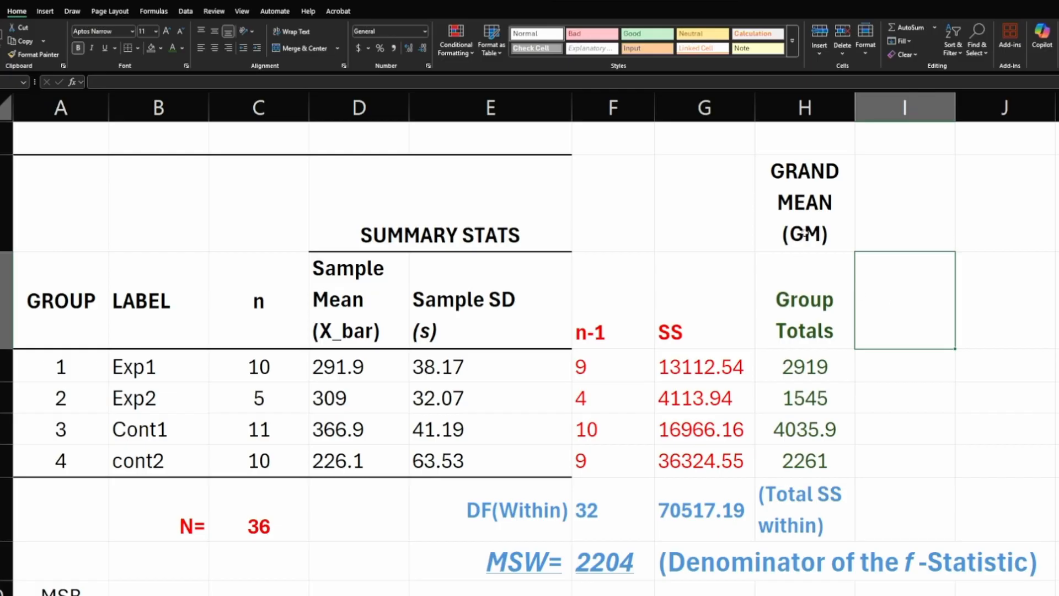
pyautogui.click(815, 200)
pyautogui.hotkey('ctrl', 'c')
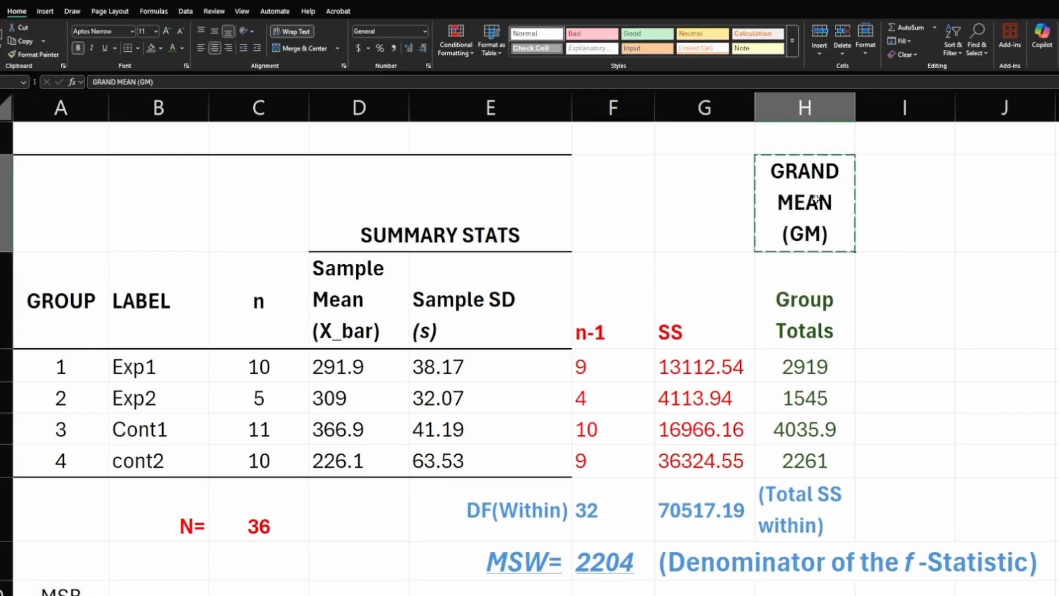
pyautogui.click(901, 304)
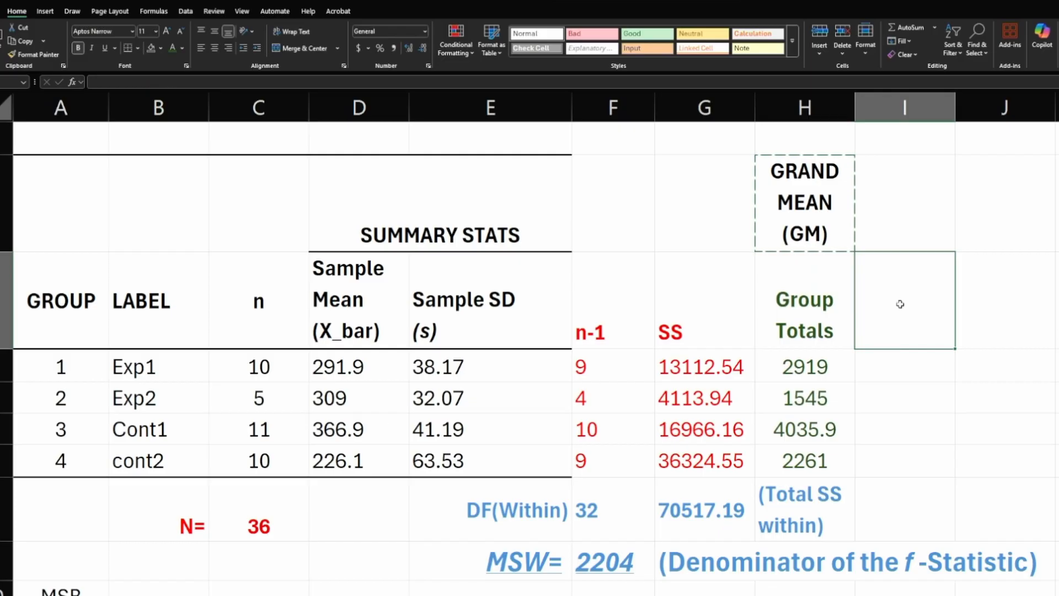
pyautogui.hotkey('ctrl', 'v')
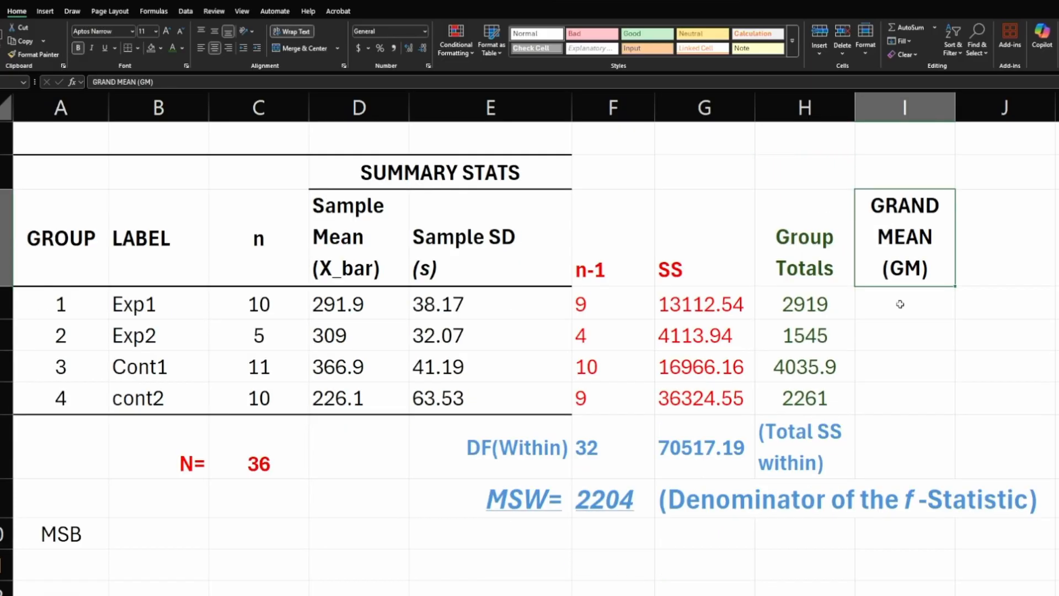
pyautogui.click(929, 307)
pyautogui.click(906, 250)
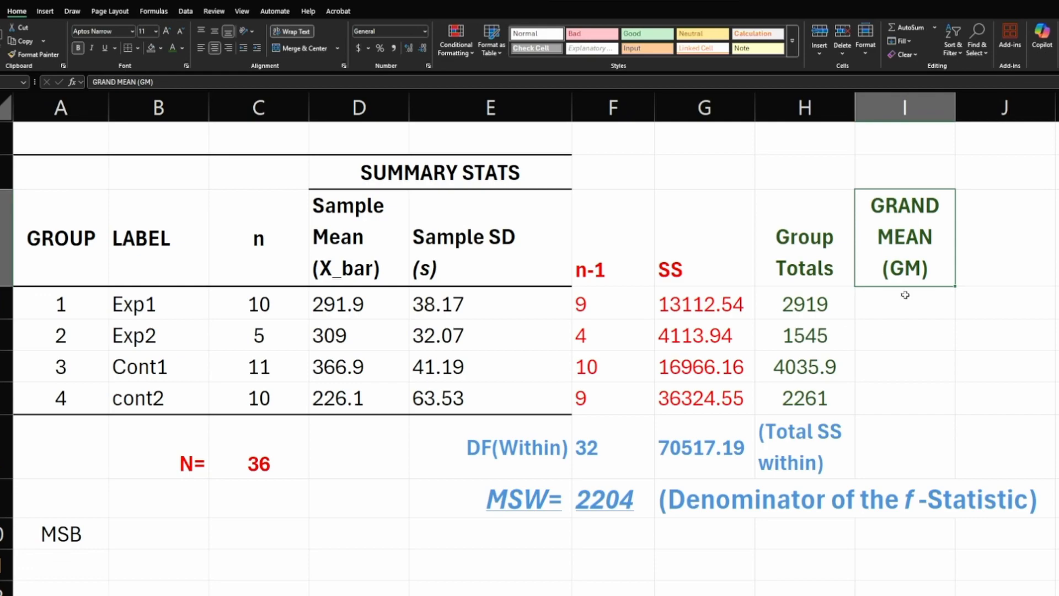
# Step: Calculate the grand mean in I4 with the formula =SUM(H4:H7)/C8
pyautogui.click(905, 294)
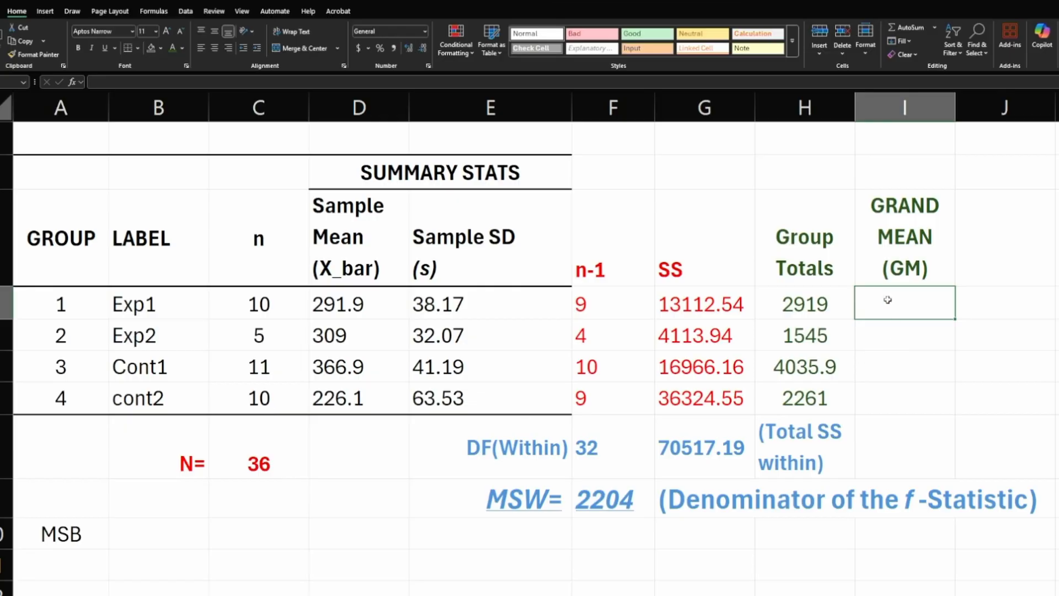
pyautogui.write('=')
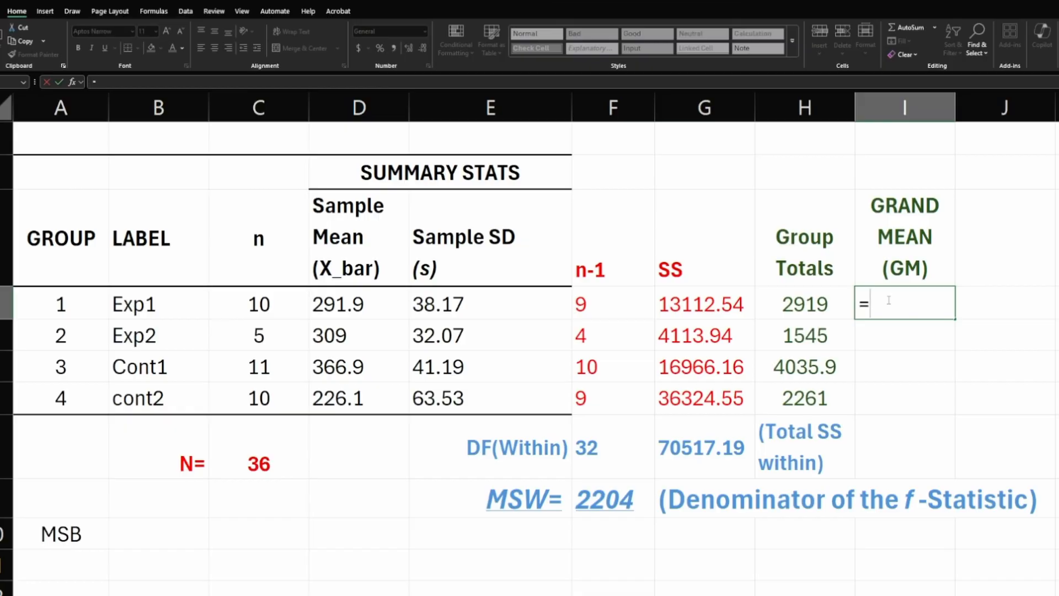
pyautogui.write('su')
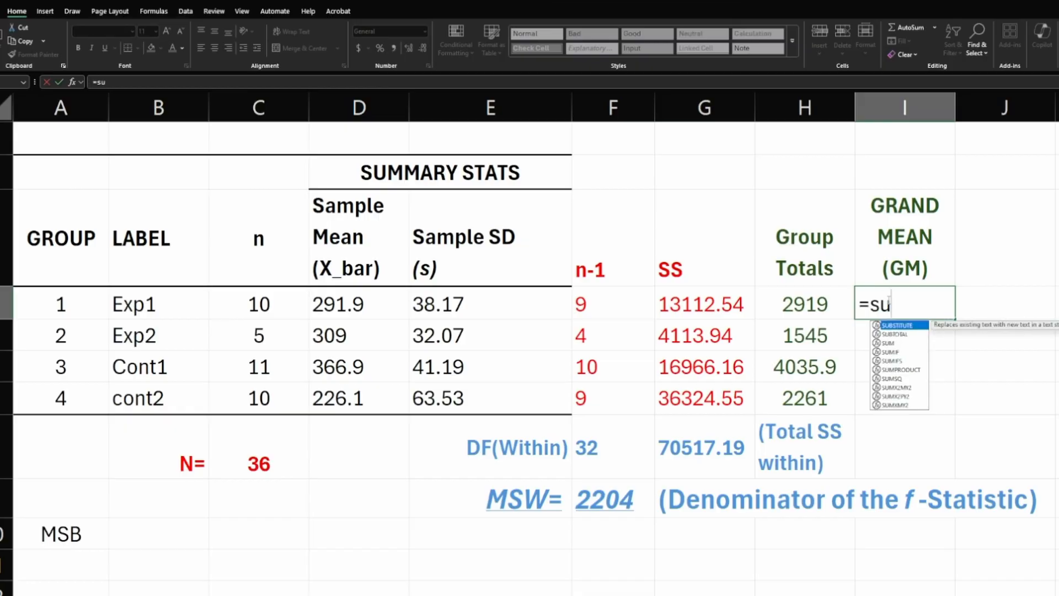
pyautogui.write('m(')
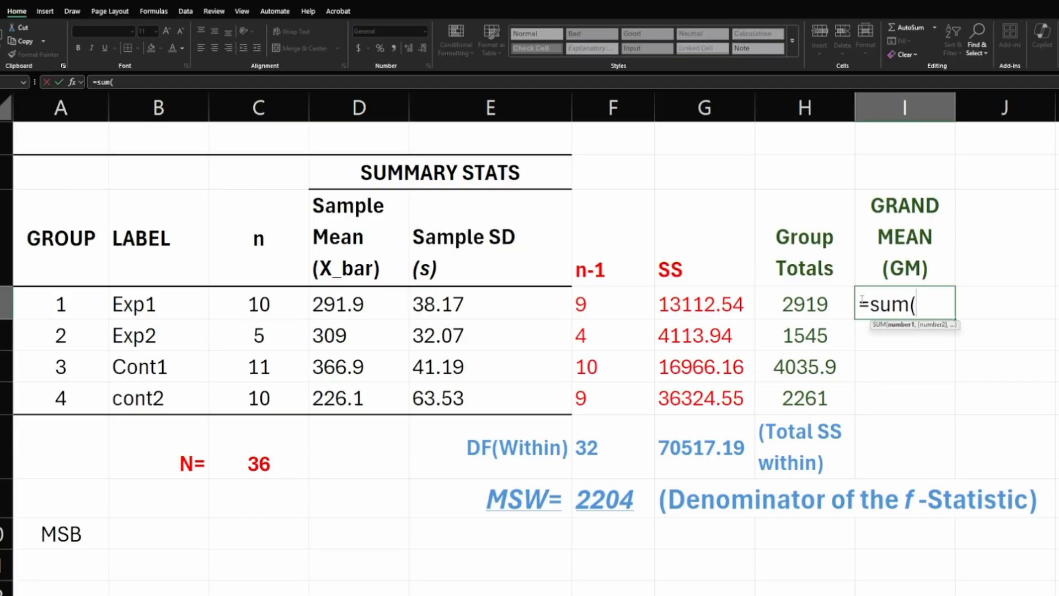
pyautogui.click(813, 301)
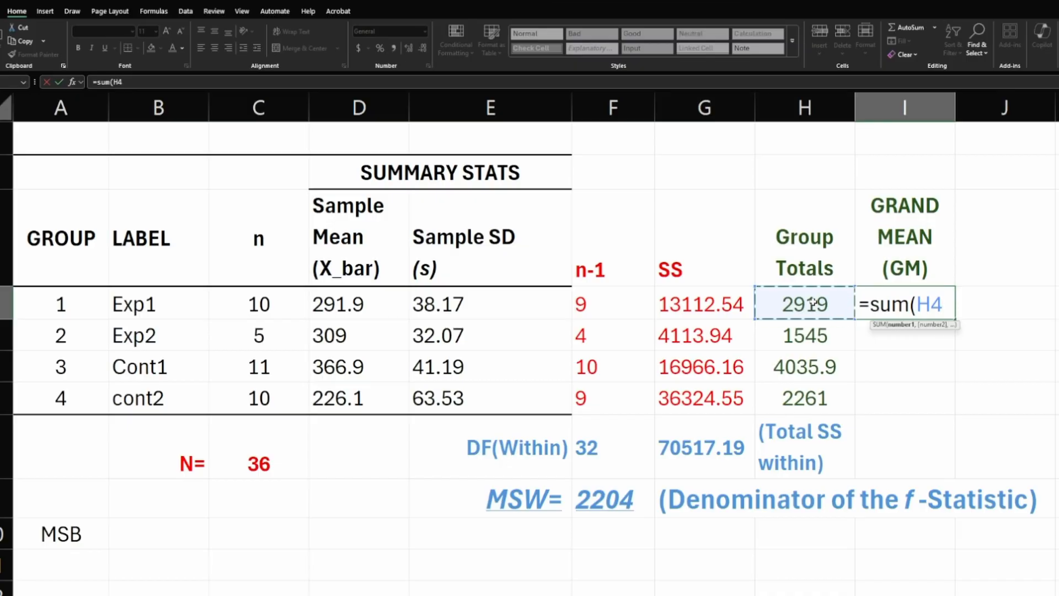
pyautogui.moveTo(813, 301); pyautogui.dragTo(815, 390)
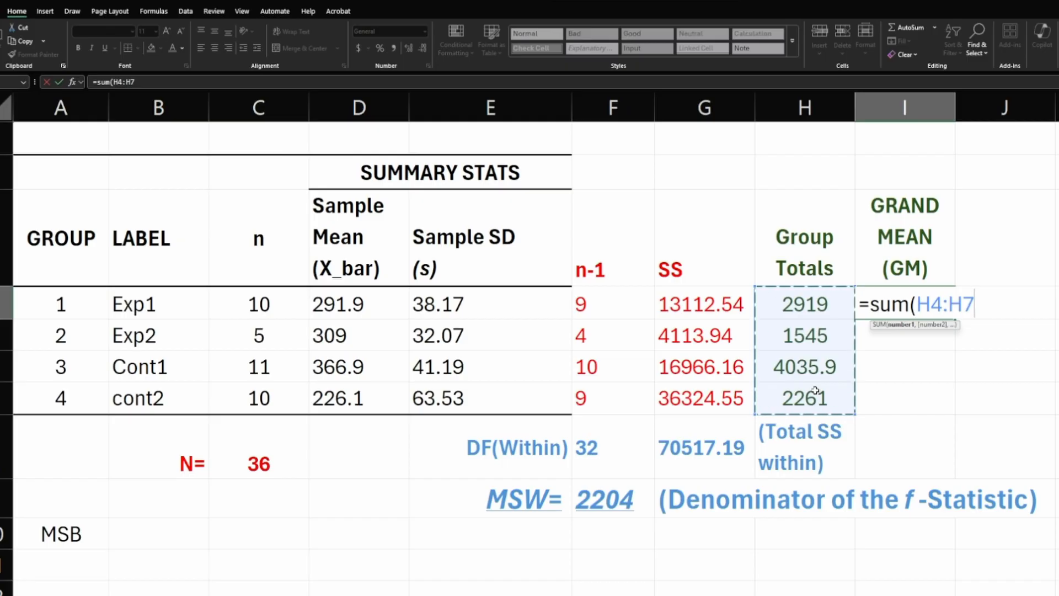
pyautogui.write(')')
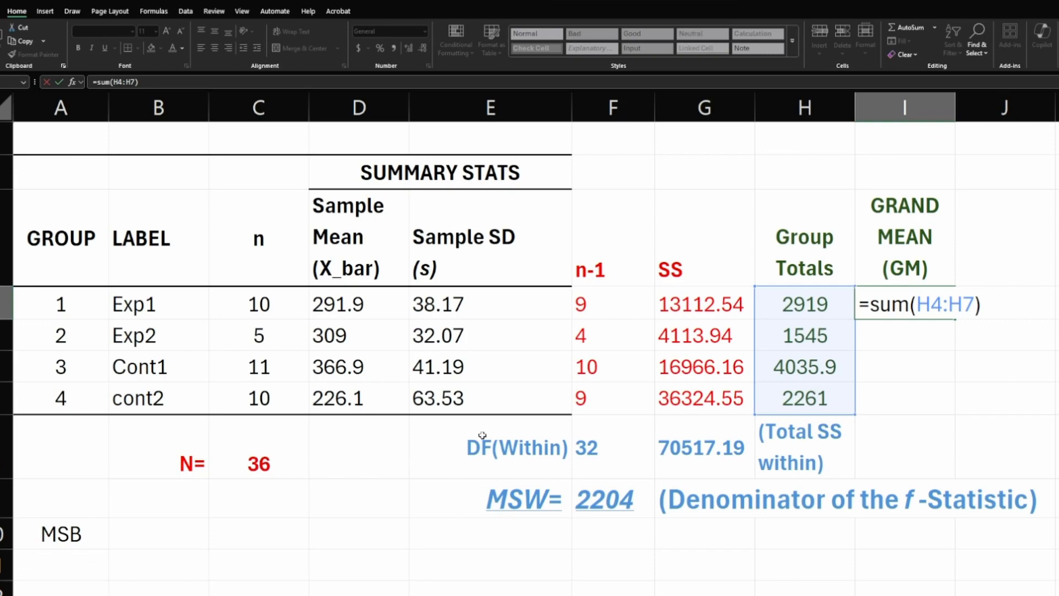
pyautogui.write('/')
pyautogui.click(269, 465)
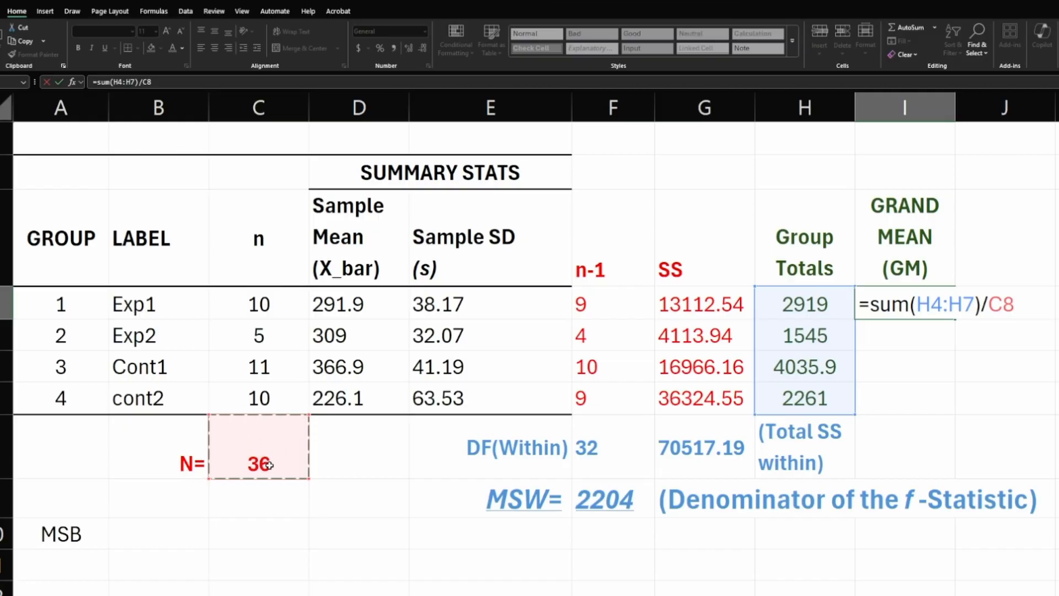
pyautogui.press('Return')
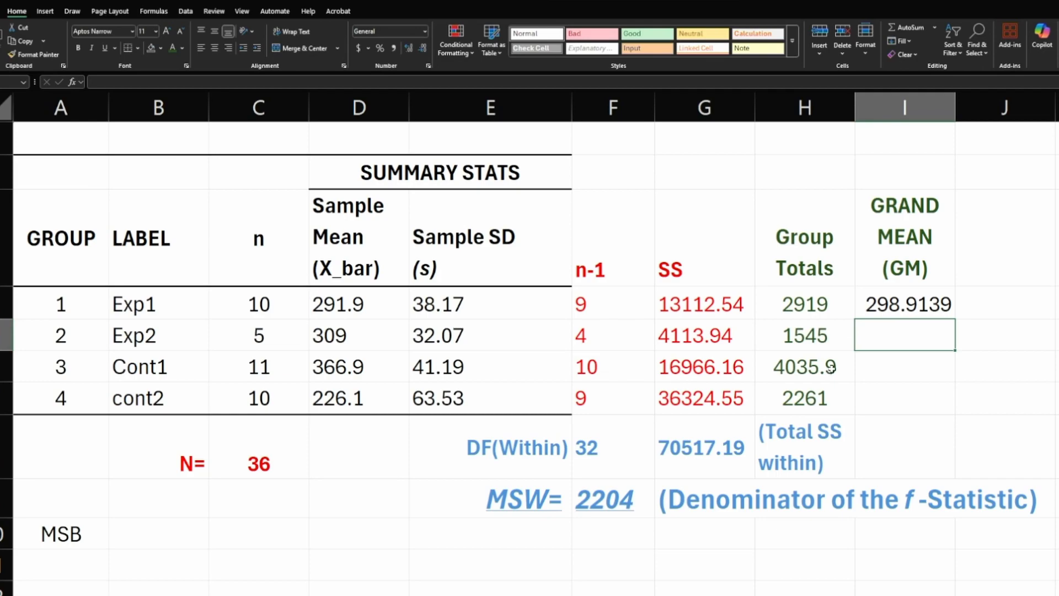
# Step: Paste the grand mean from I4 as a link into I5 and fill the =$I$4 reference down through I7
pyautogui.click(930, 300)
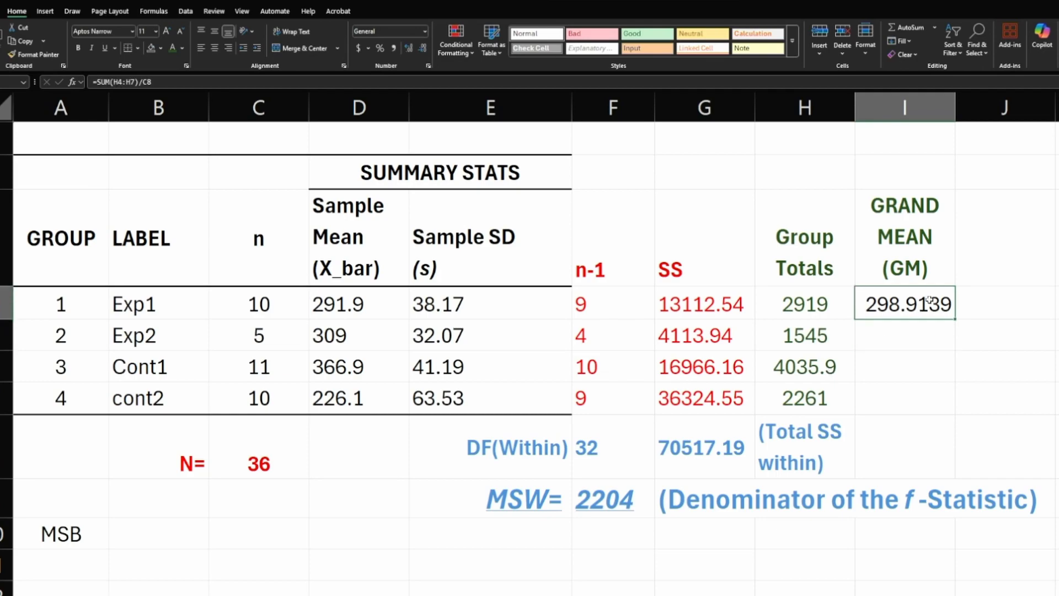
pyautogui.hotkey('ctrl', 'c')
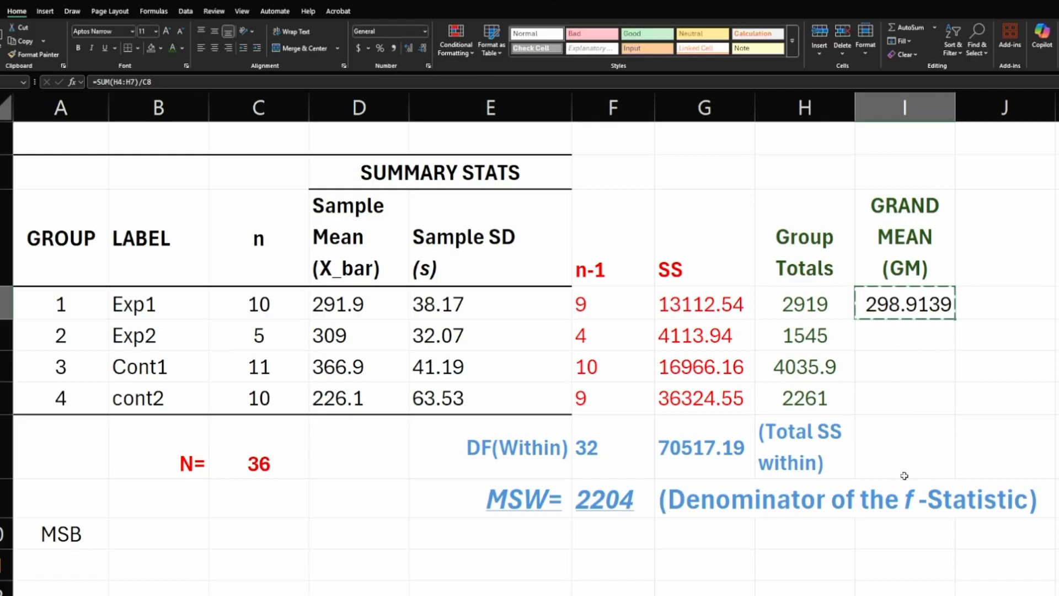
pyautogui.click(905, 333)
pyautogui.rightClick(905, 334)
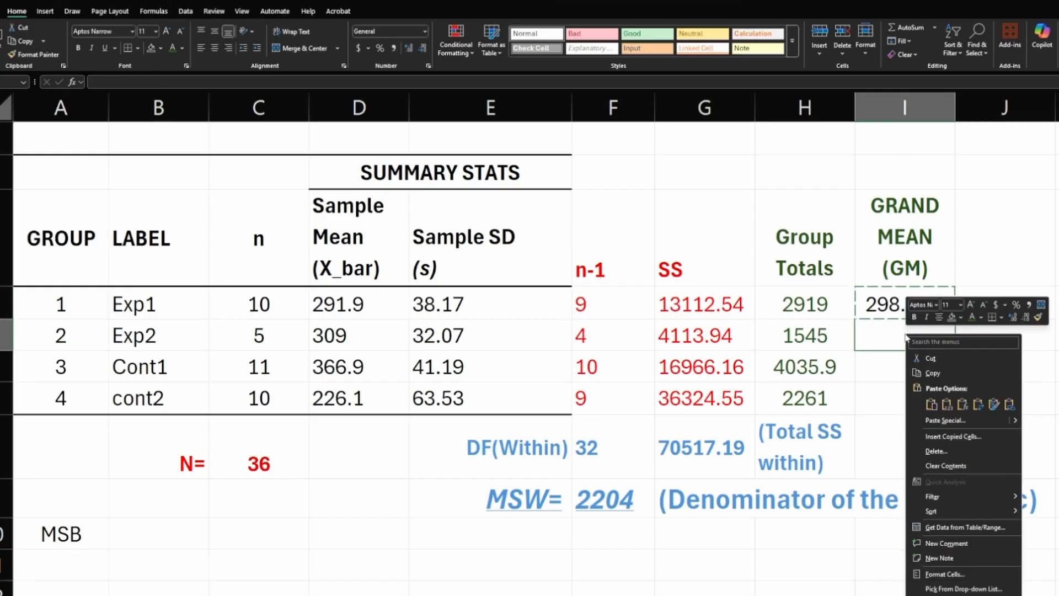
pyautogui.click(1009, 404)
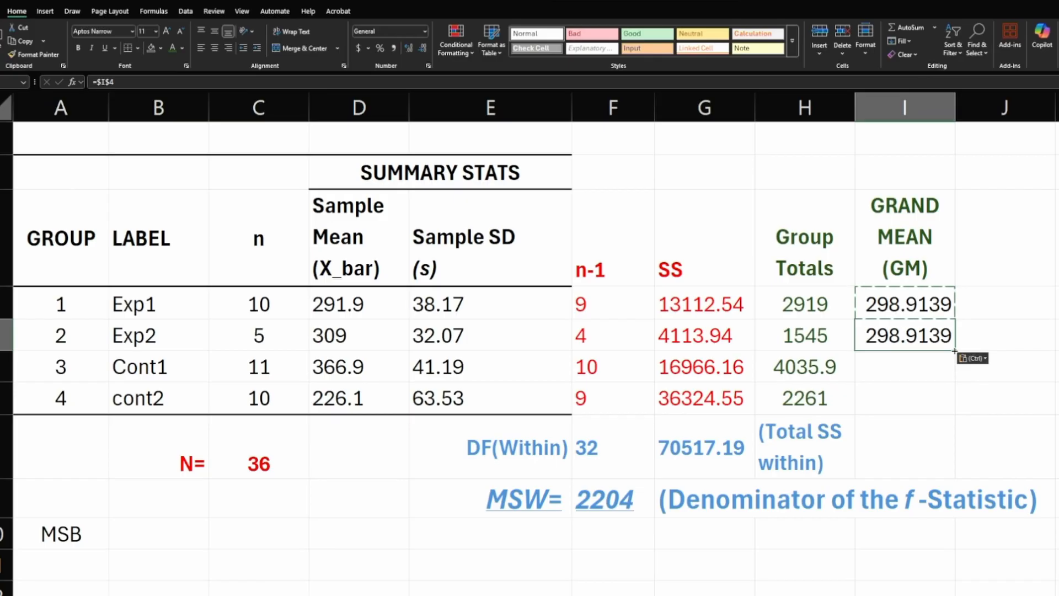
pyautogui.moveTo(956, 359); pyautogui.dragTo(957, 402)
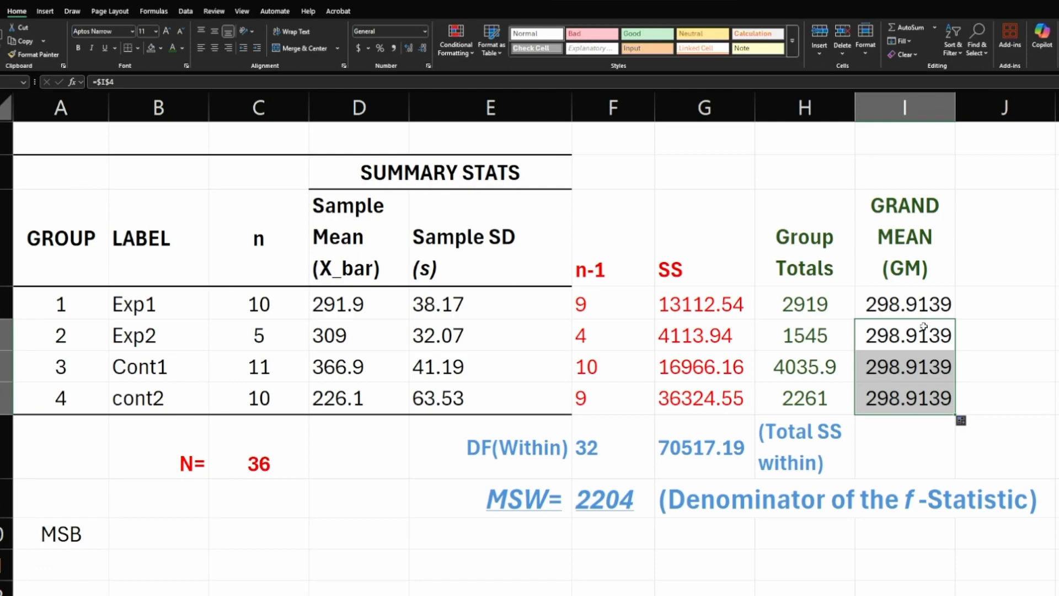
# Step: Color the four grand mean values in I4:I7 dark green and make them bold
pyautogui.click(932, 305)
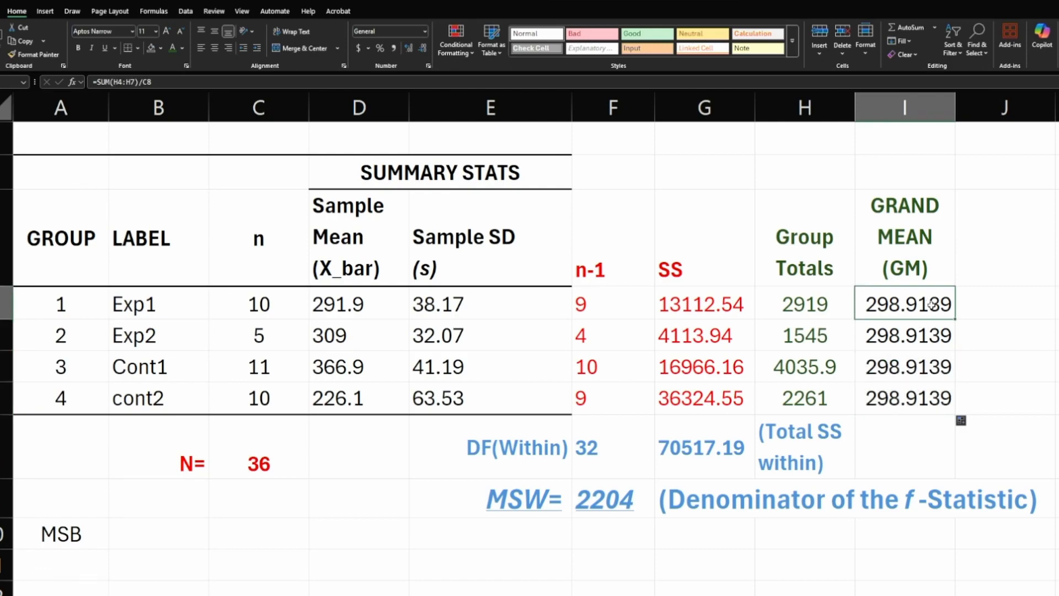
pyautogui.hotkey('shift', 'Down')
pyautogui.hotkey('shift', 'Down')
pyautogui.hotkey('shift', 'Down')
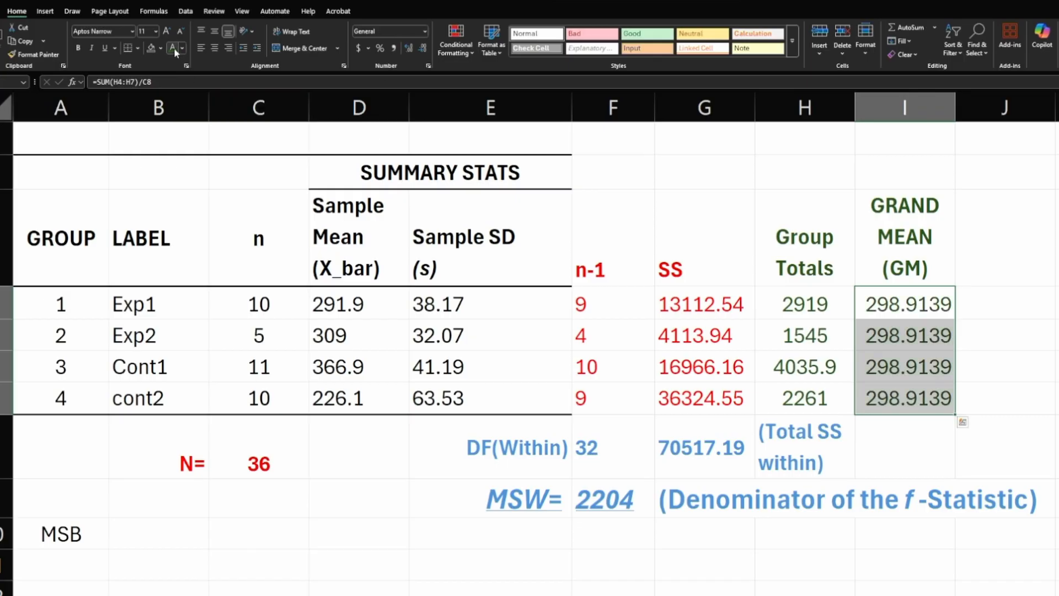
pyautogui.click(909, 299)
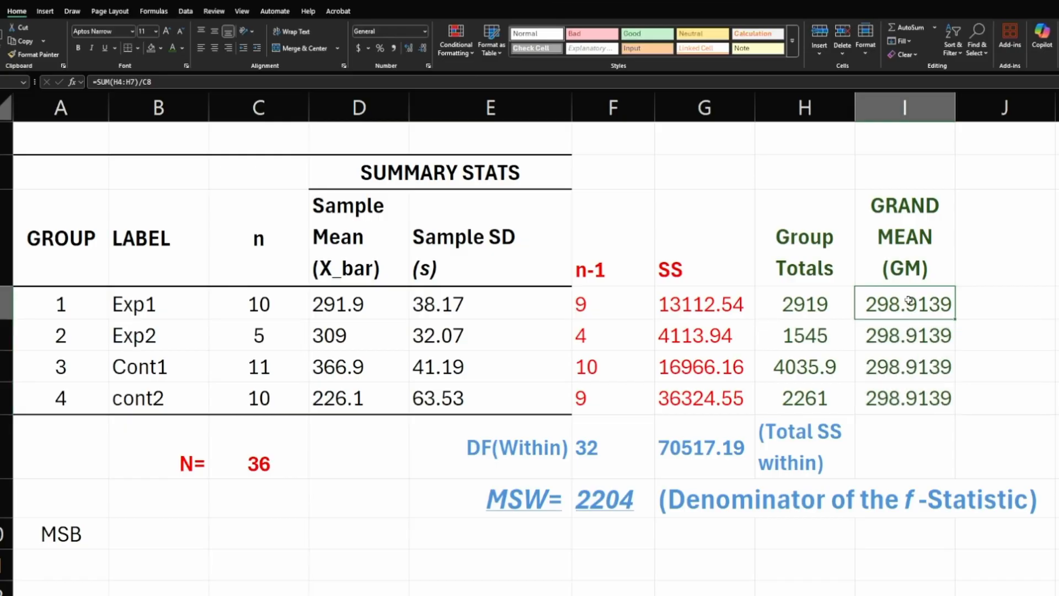
pyautogui.hotkey('shift', 'Down')
pyautogui.hotkey('shift', 'Down')
pyautogui.hotkey('shift', 'Down')
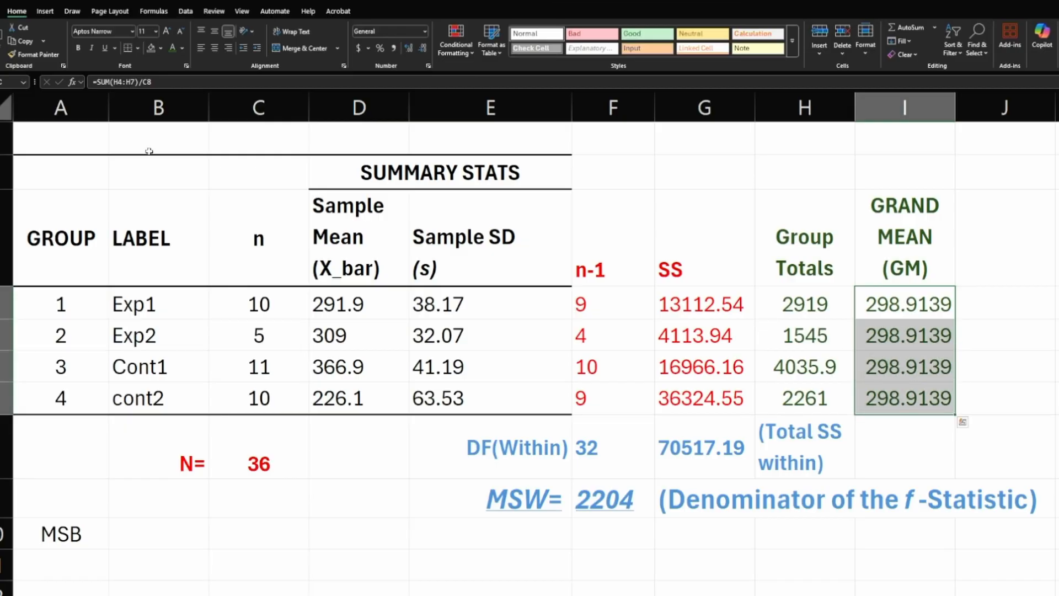
pyautogui.click(79, 48)
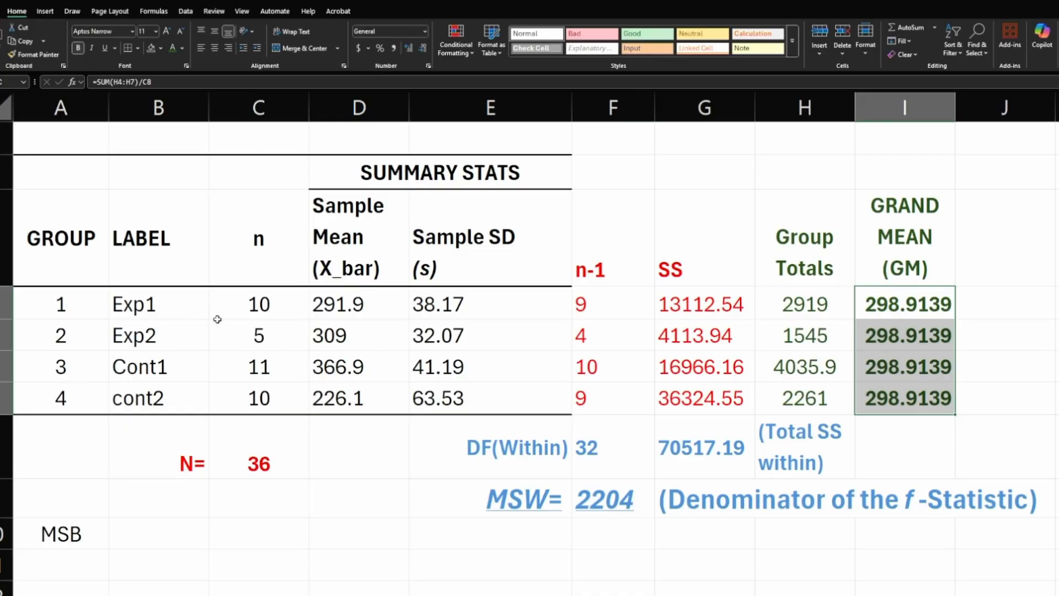
# Step: Color the four sample means in D4:D7 dark green and make them bold
pyautogui.click(358, 303)
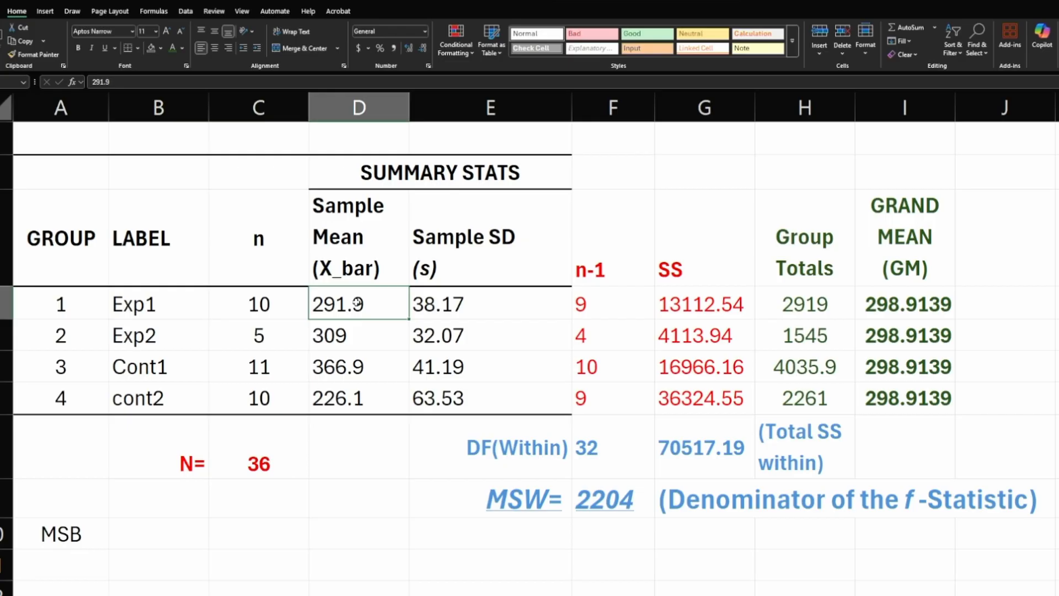
pyautogui.hotkey('shift', 'Down')
pyautogui.hotkey('shift', 'Down')
pyautogui.hotkey('shift', 'Down')
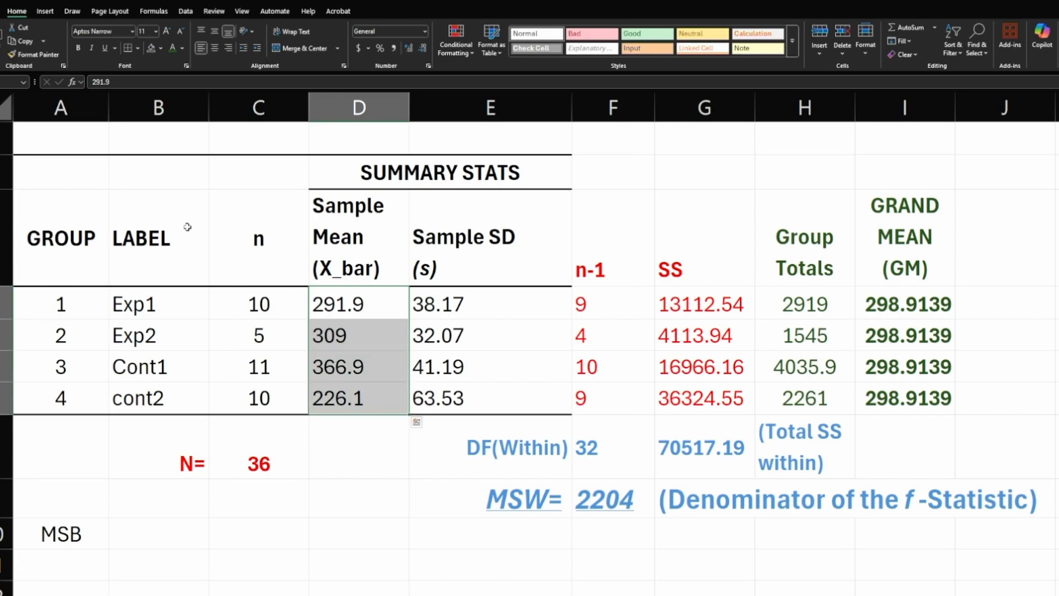
pyautogui.click(173, 49)
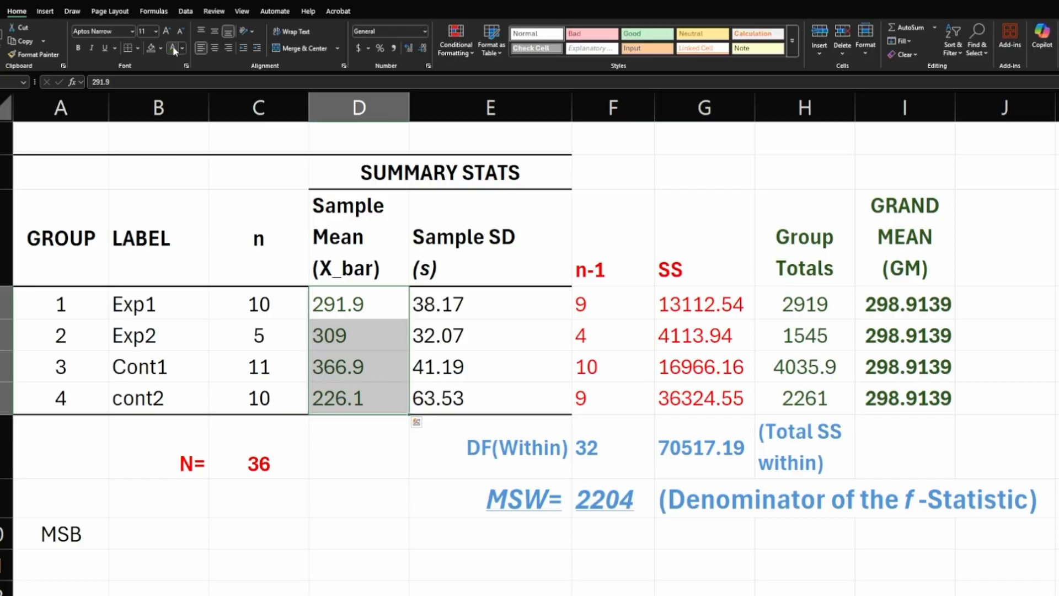
pyautogui.click(78, 48)
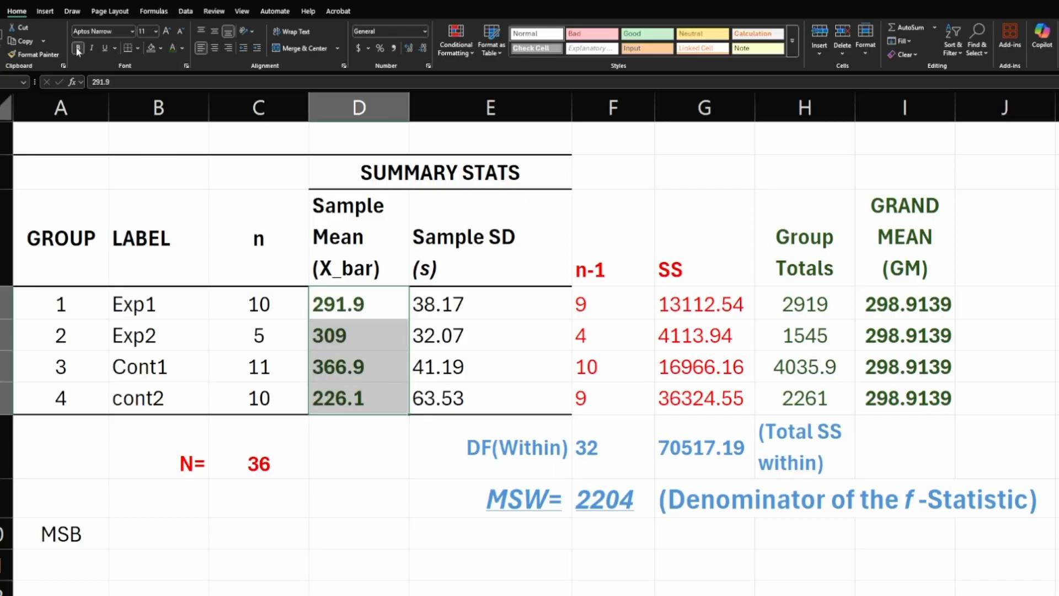
pyautogui.click(374, 427)
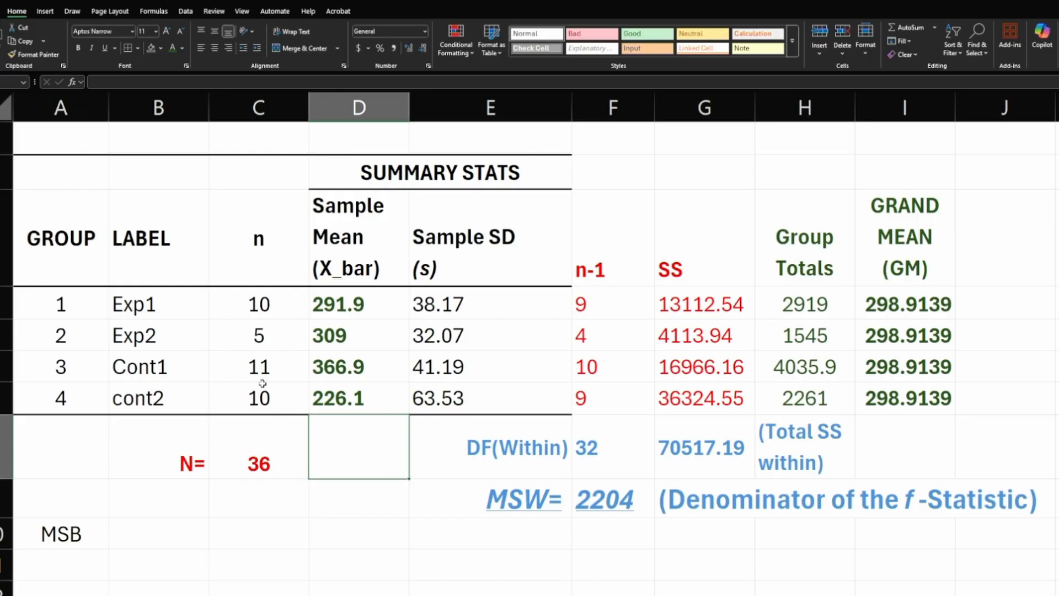
# Step: Add the header SSB in J3, beside the grand mean column, and color its text dark green
pyautogui.click(997, 219)
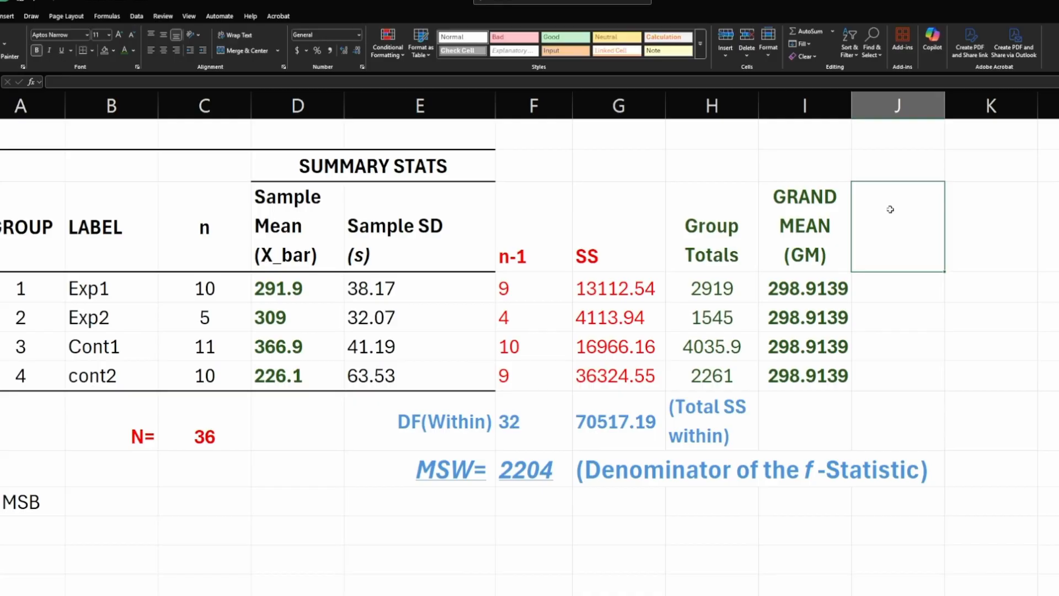
pyautogui.write('SS')
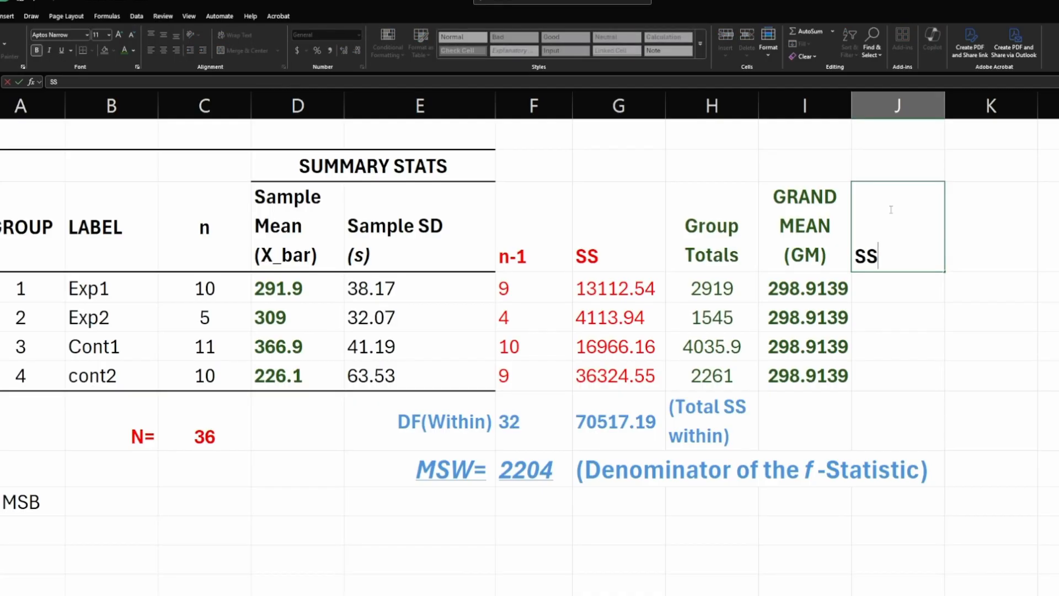
pyautogui.write('B')
pyautogui.click(921, 291)
pyautogui.click(890, 257)
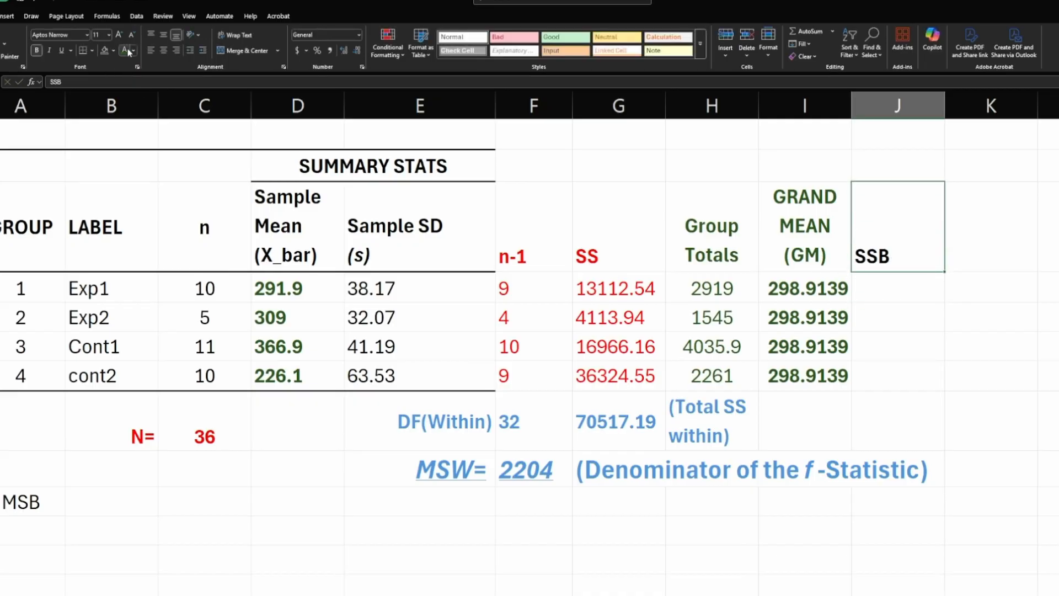
# Step: Calculate group 1's SSB in J4 with the formula =C4*(D4-I4)^2 and fill it down through J7
pyautogui.click(907, 288)
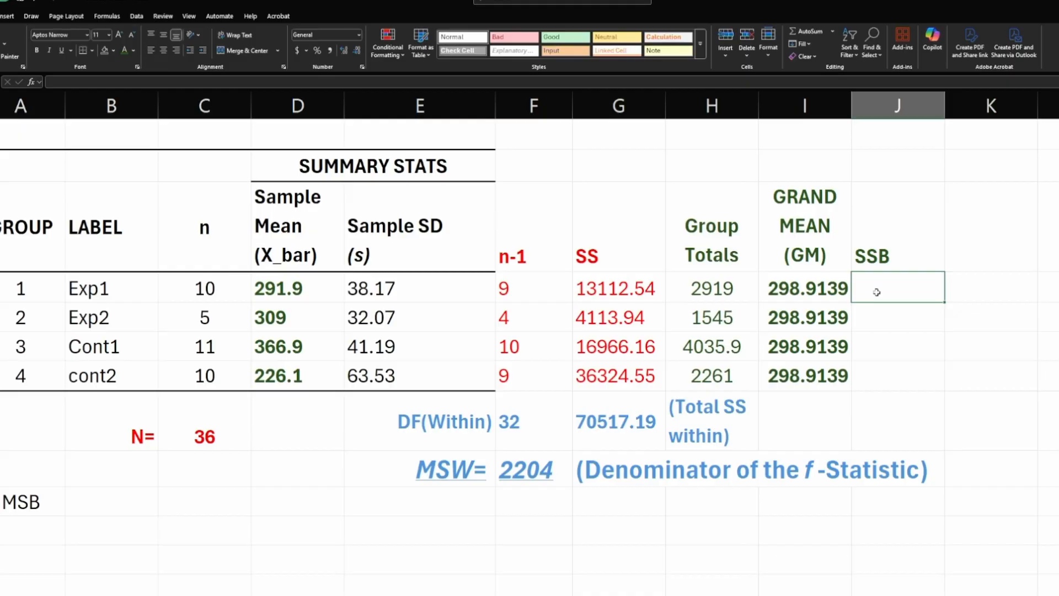
pyautogui.write('=')
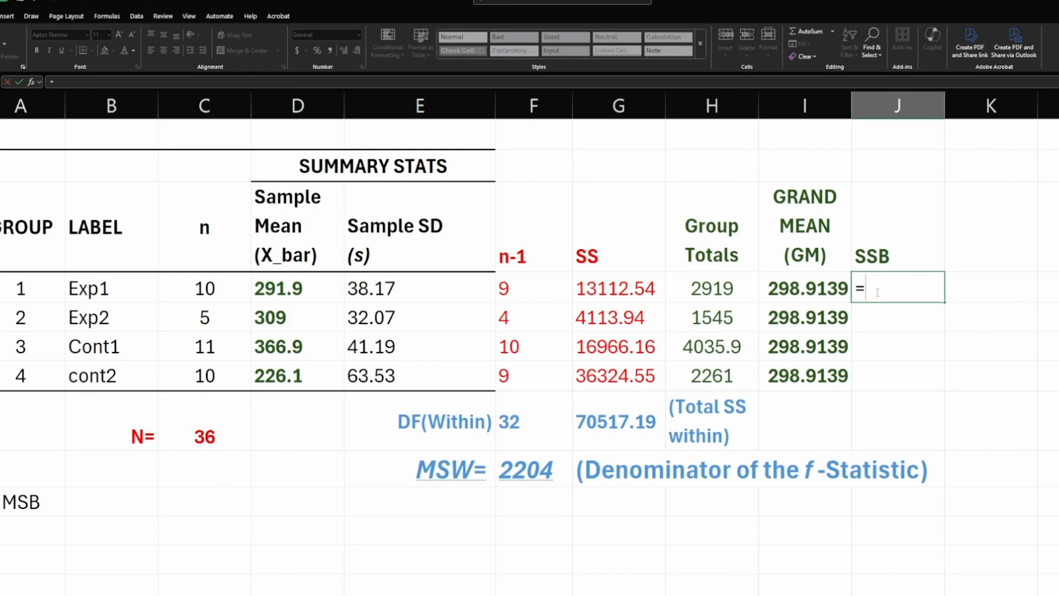
pyautogui.click(210, 289)
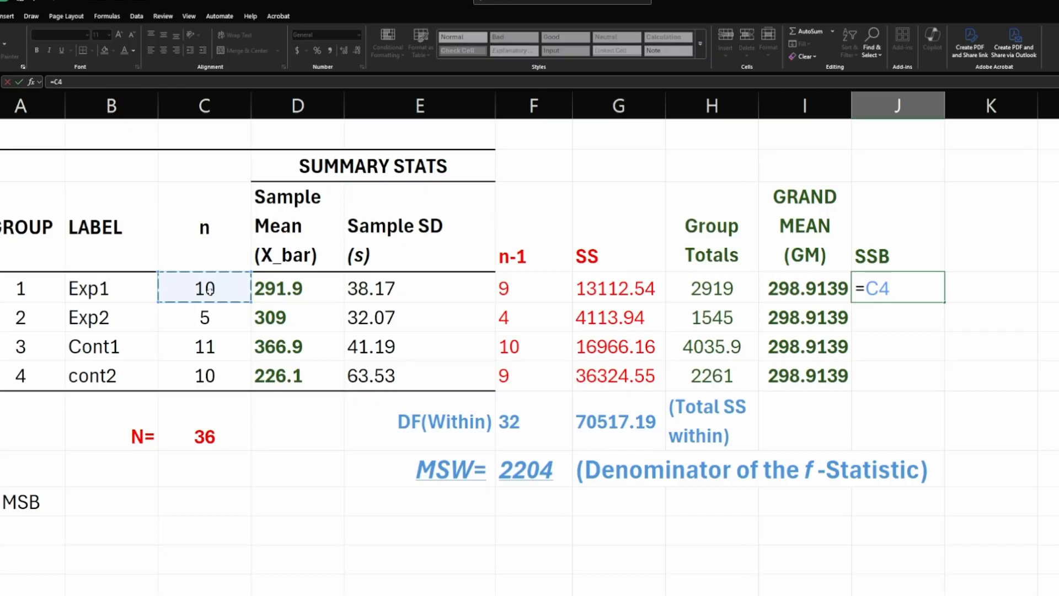
pyautogui.write('*(')
pyautogui.click(287, 289)
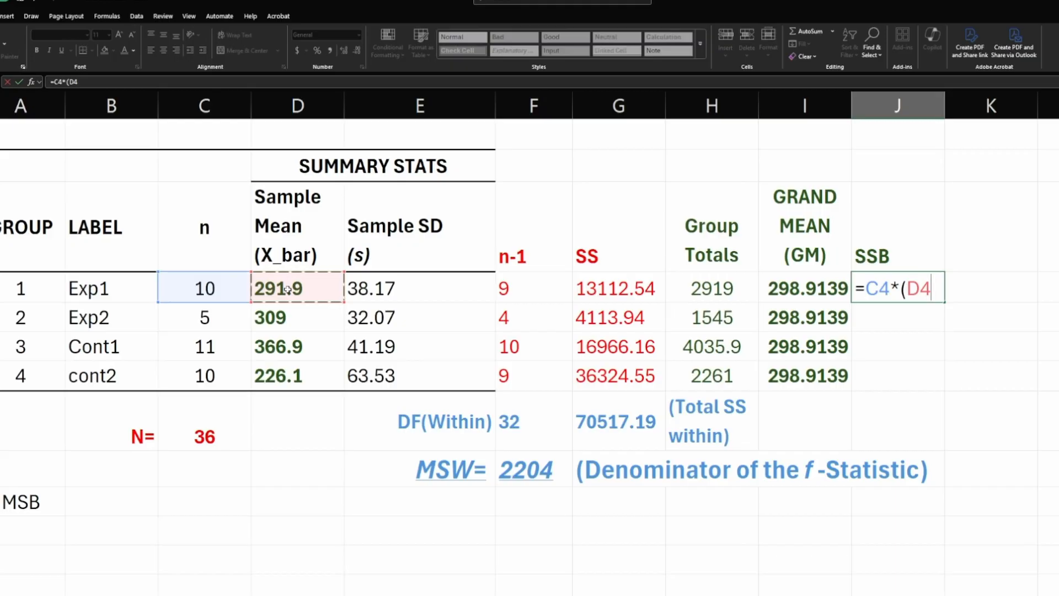
pyautogui.write('-')
pyautogui.click(808, 288)
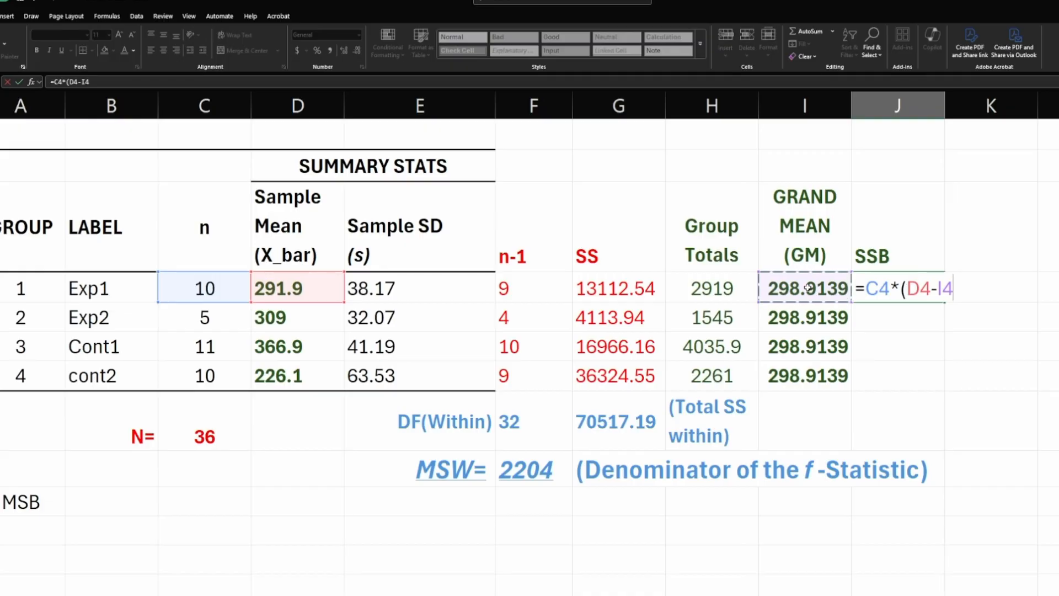
pyautogui.write(')')
pyautogui.write('6')
pyautogui.press('BackSpace')
pyautogui.write('^')
pyautogui.write('2')
pyautogui.press('Return')
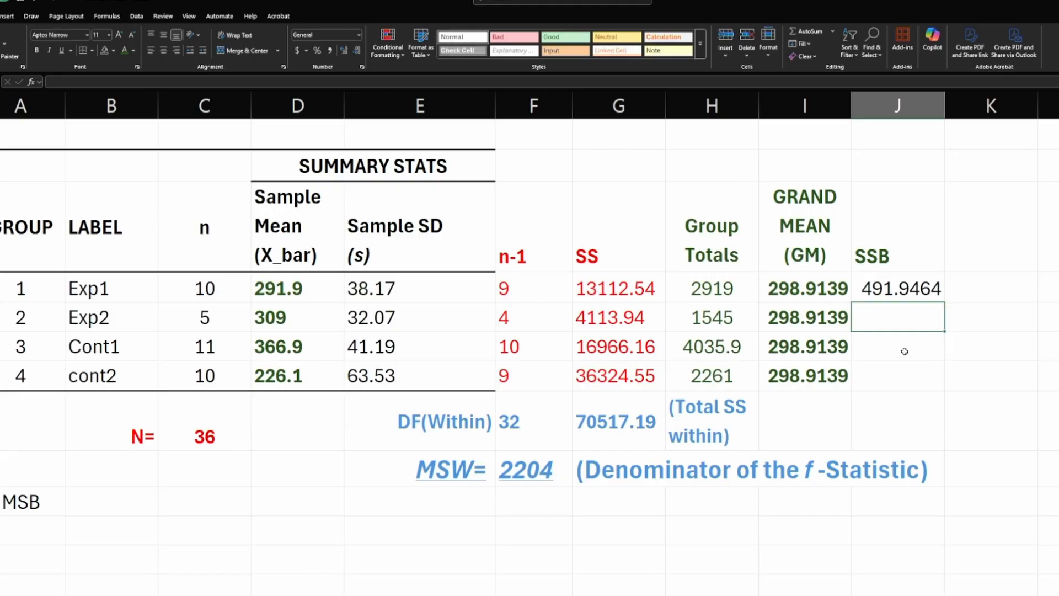
pyautogui.click(898, 293)
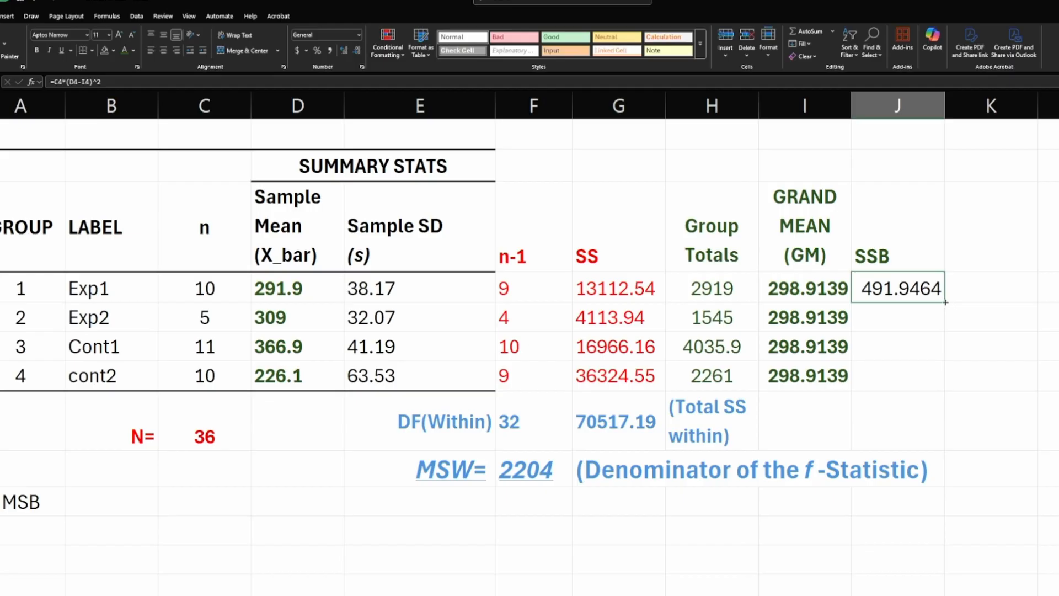
pyautogui.moveTo(946, 302); pyautogui.dragTo(928, 380)
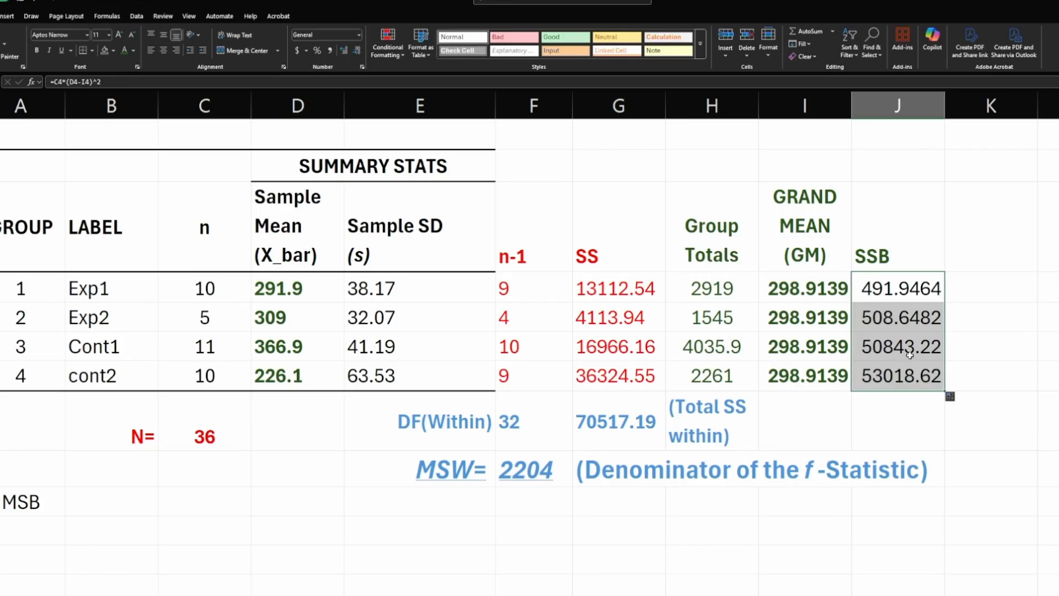
# Step: Color the four SSB values in J4:J7 dark green and make them bold
pyautogui.click(812, 410)
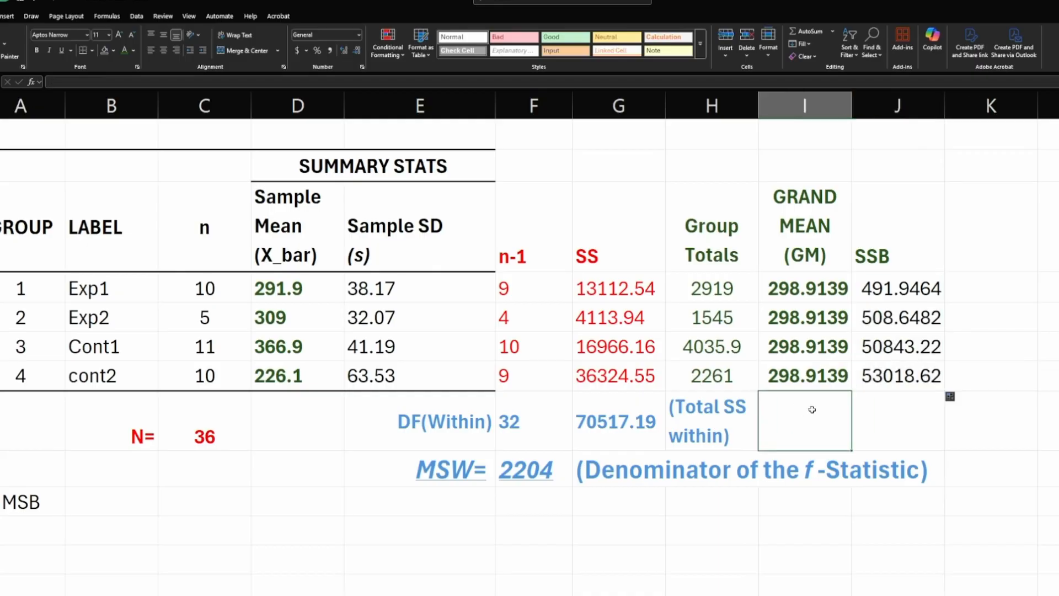
pyautogui.click(882, 293)
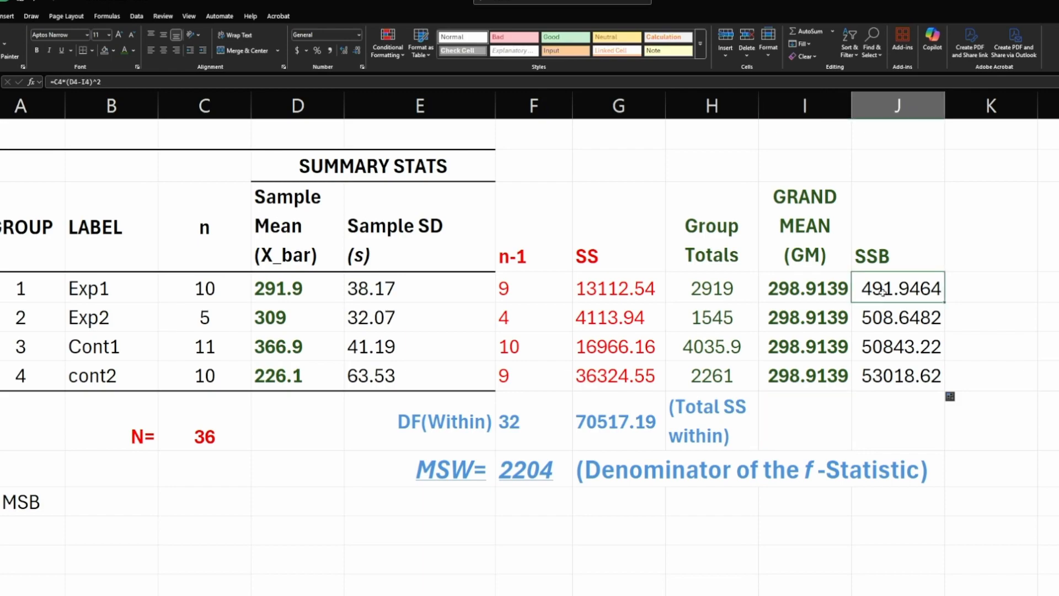
pyautogui.hotkey('shift', 'Down')
pyautogui.hotkey('shift', 'Down')
pyautogui.hotkey('shift', 'Down')
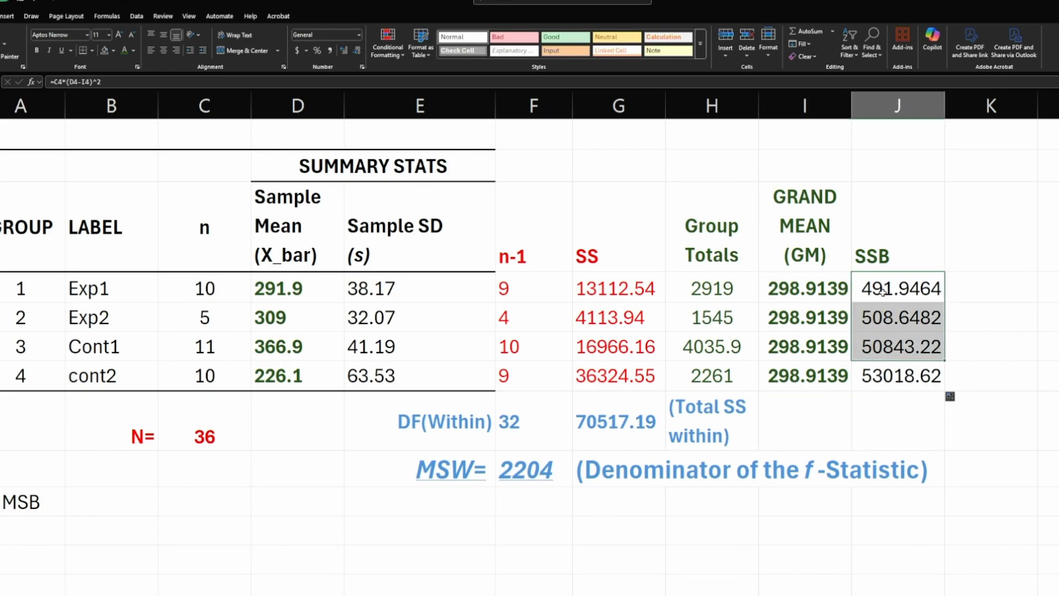
pyautogui.click(126, 51)
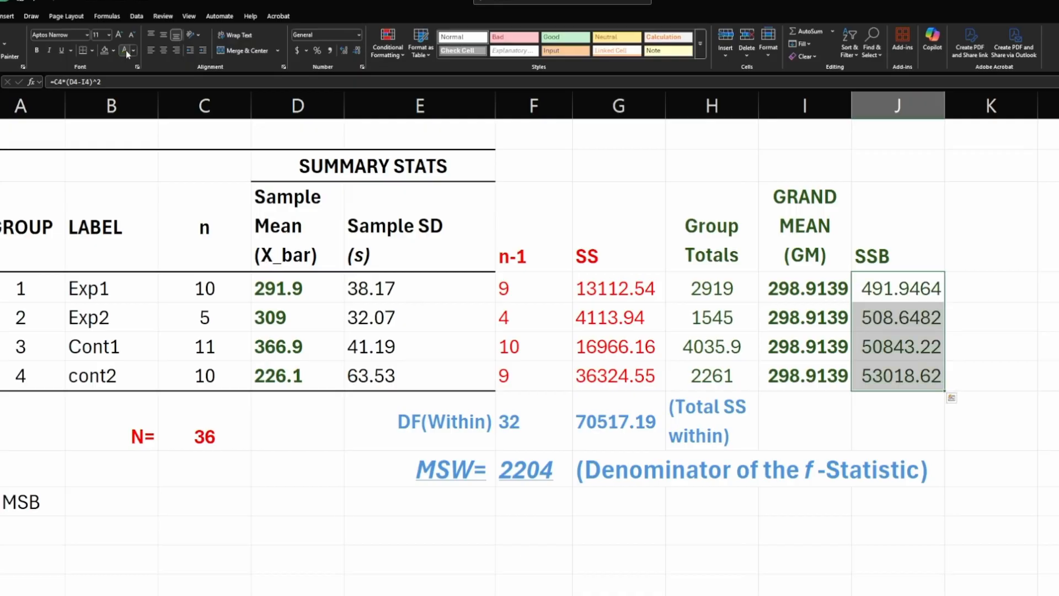
pyautogui.click(38, 51)
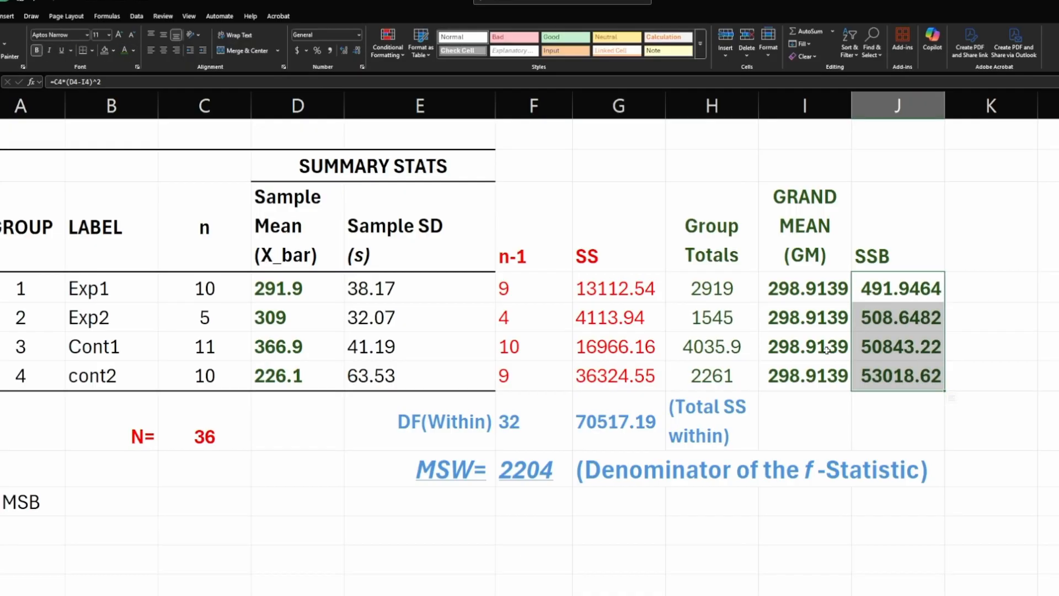
pyautogui.click(875, 260)
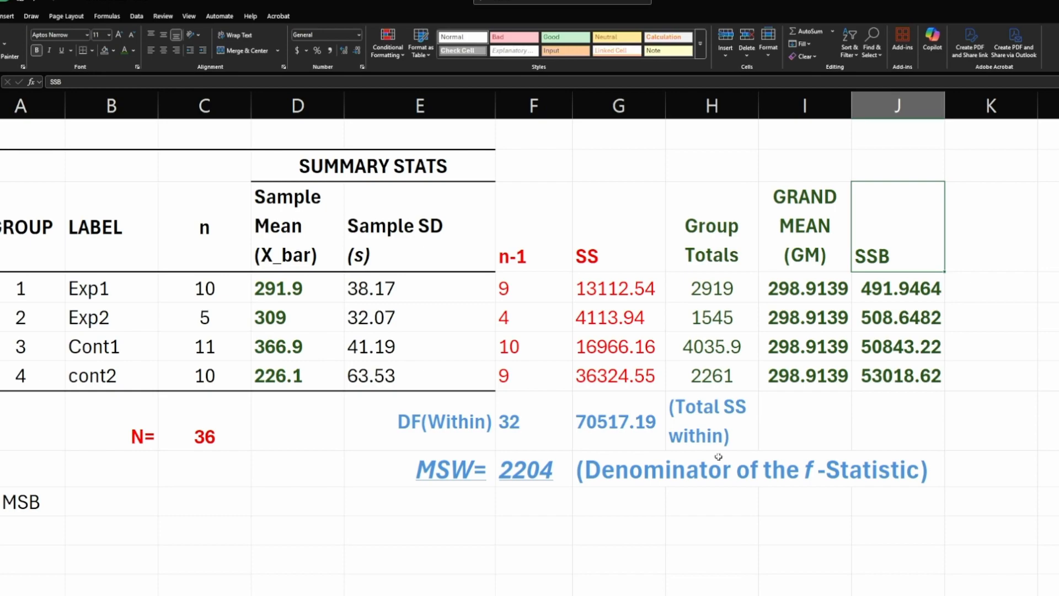
# Step: Enter the label MSB= in I8, below the grand mean column, and align it to the right of the cell
pyautogui.click(808, 413)
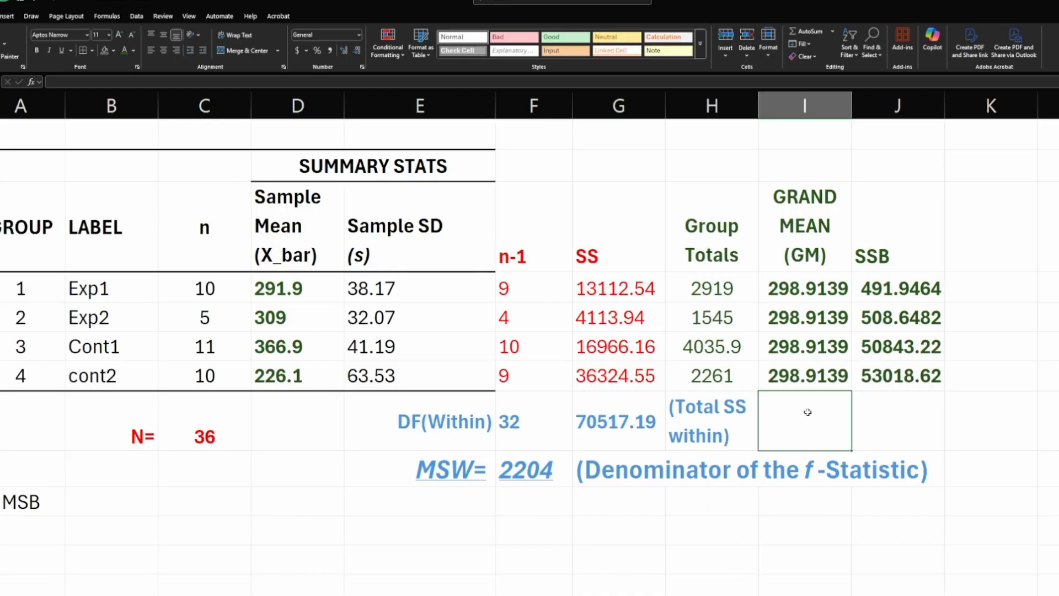
pyautogui.write('MS')
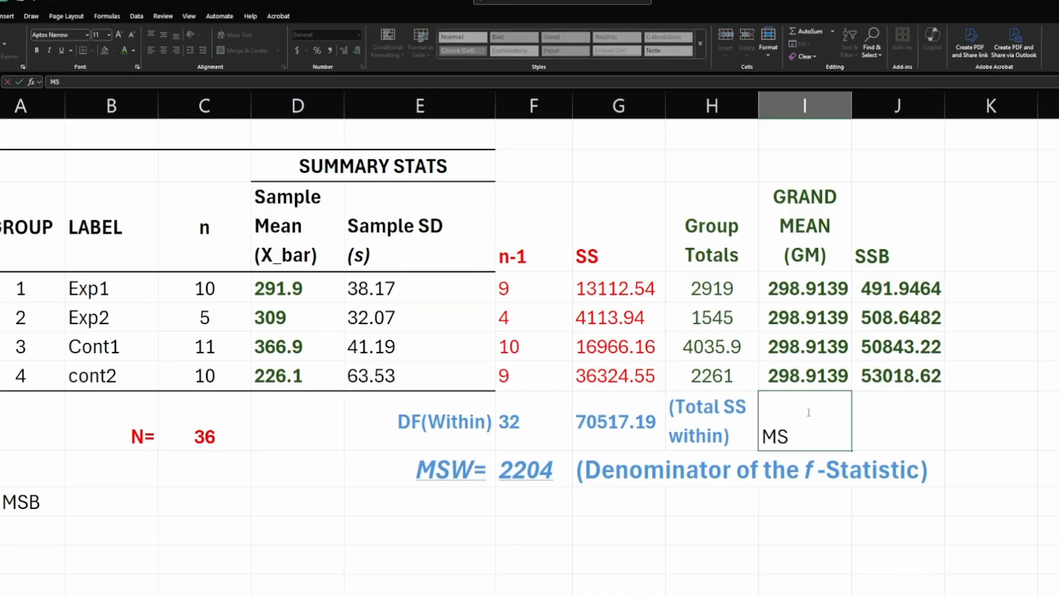
pyautogui.write('B')
pyautogui.click(889, 437)
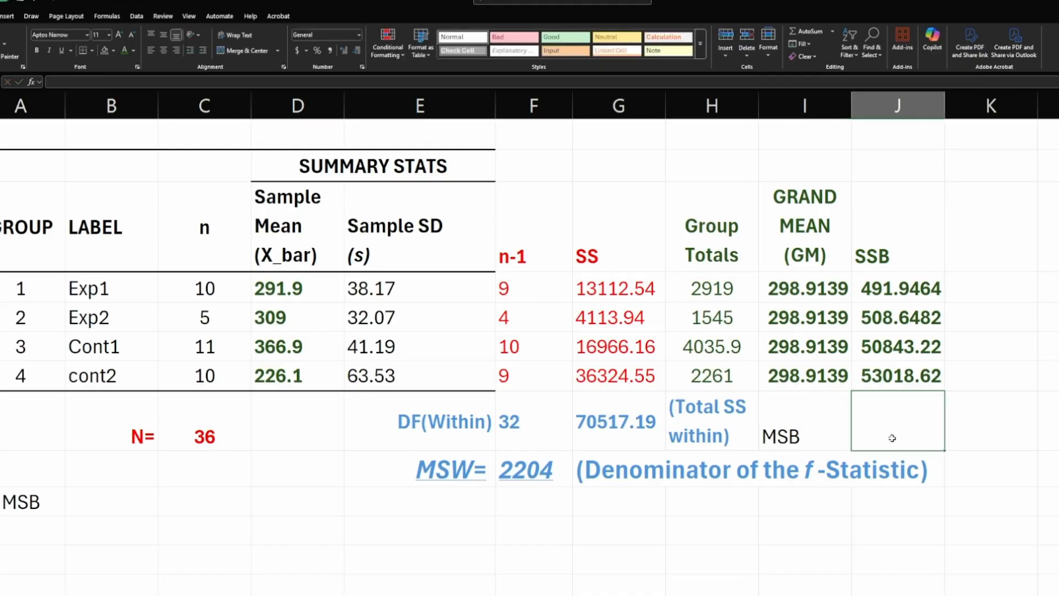
pyautogui.click(808, 441)
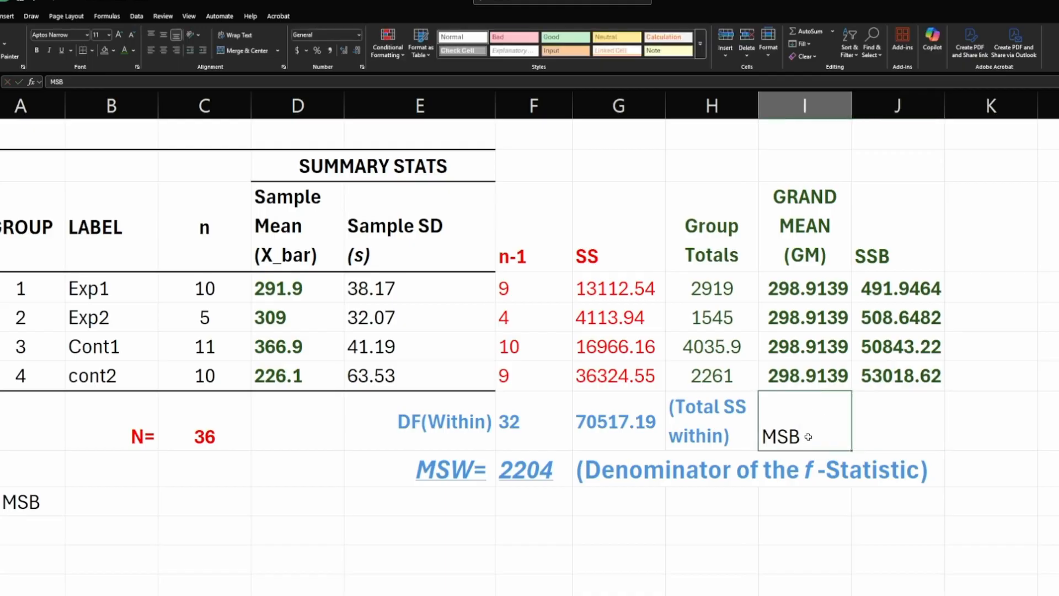
pyautogui.click(164, 51)
pyautogui.click(179, 51)
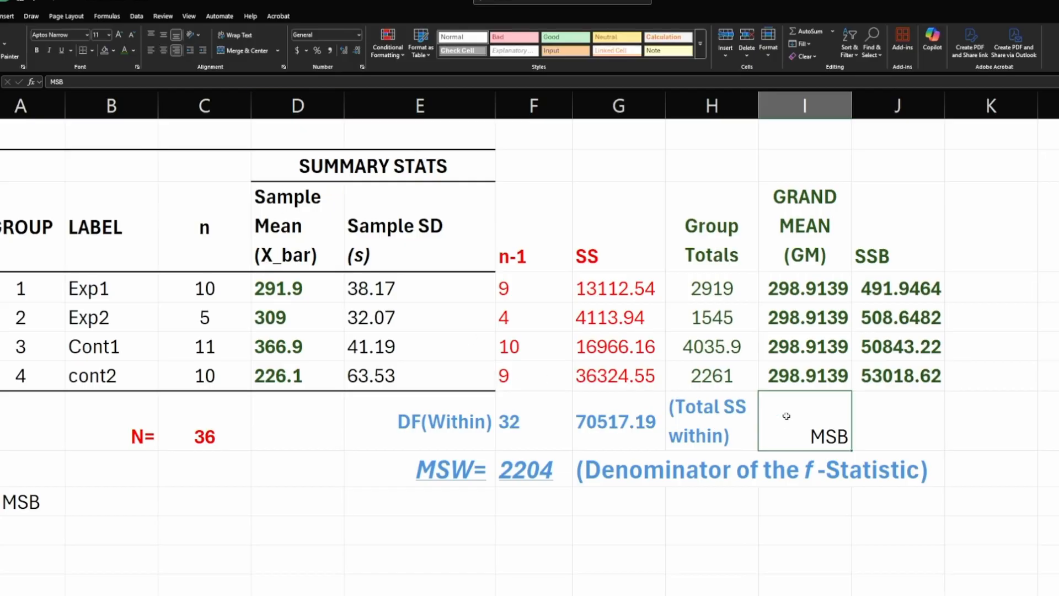
pyautogui.doubleClick(849, 437)
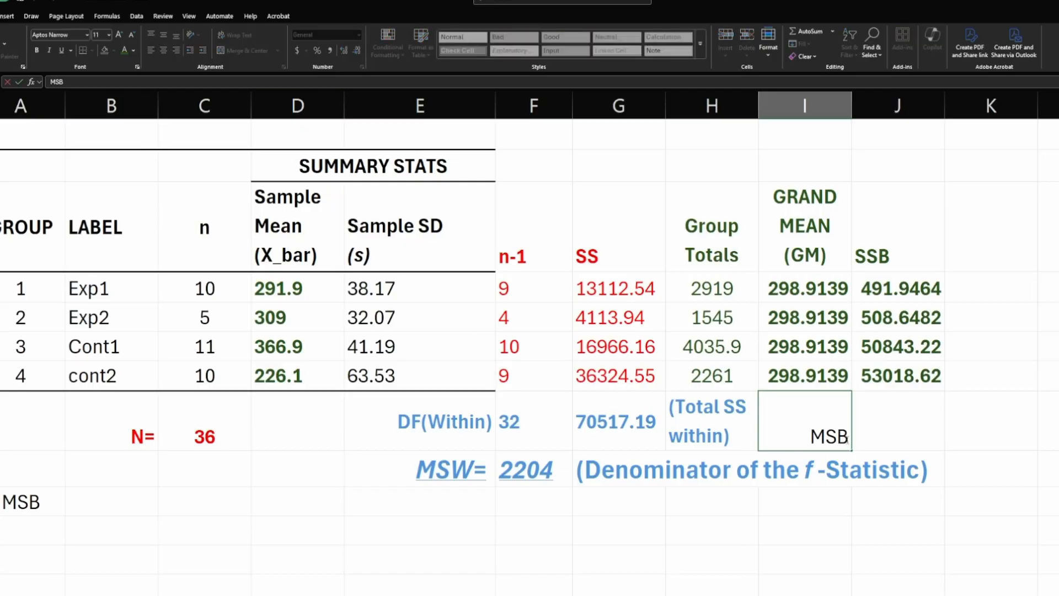
pyautogui.write('=')
pyautogui.click(833, 515)
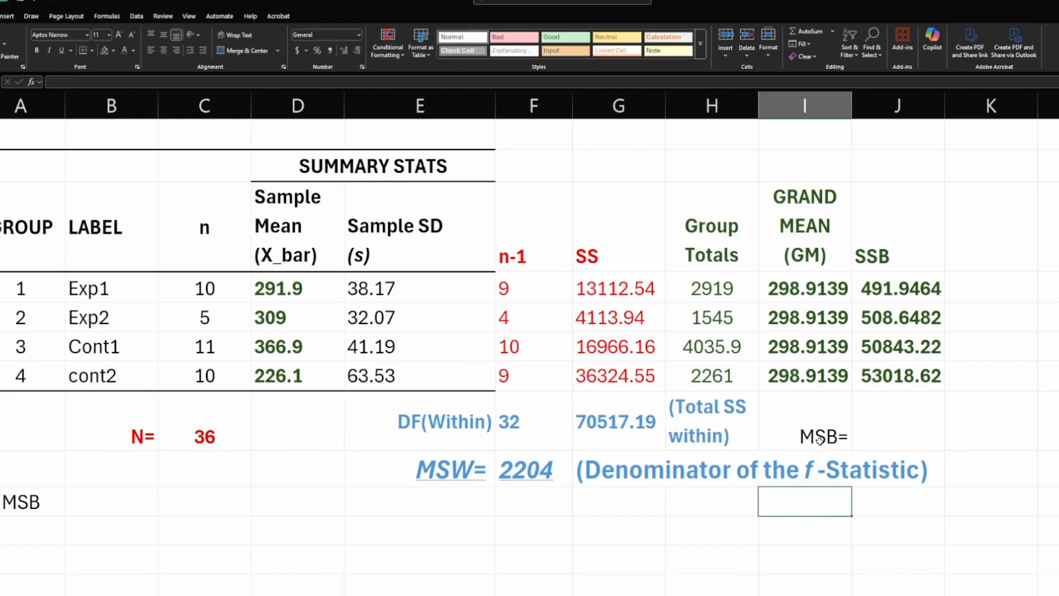
# Step: Color the MSB= label in I8 dark green and make it bold
pyautogui.click(818, 441)
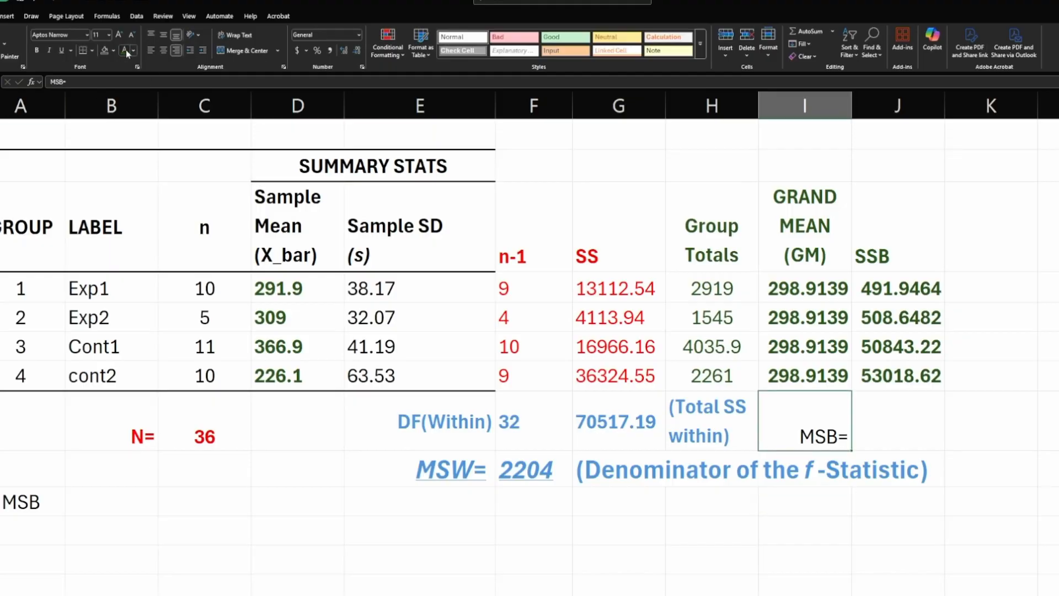
pyautogui.click(37, 50)
pyautogui.click(823, 501)
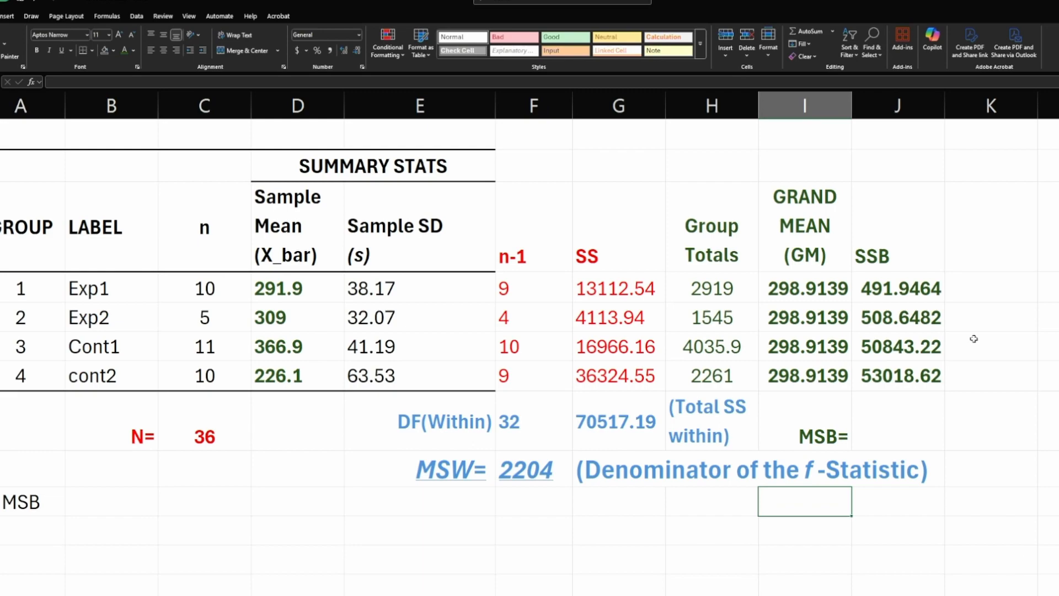
# Step: Calculate MSB in J8 with the formula =SUM(J4:J7)/3
pyautogui.click(885, 417)
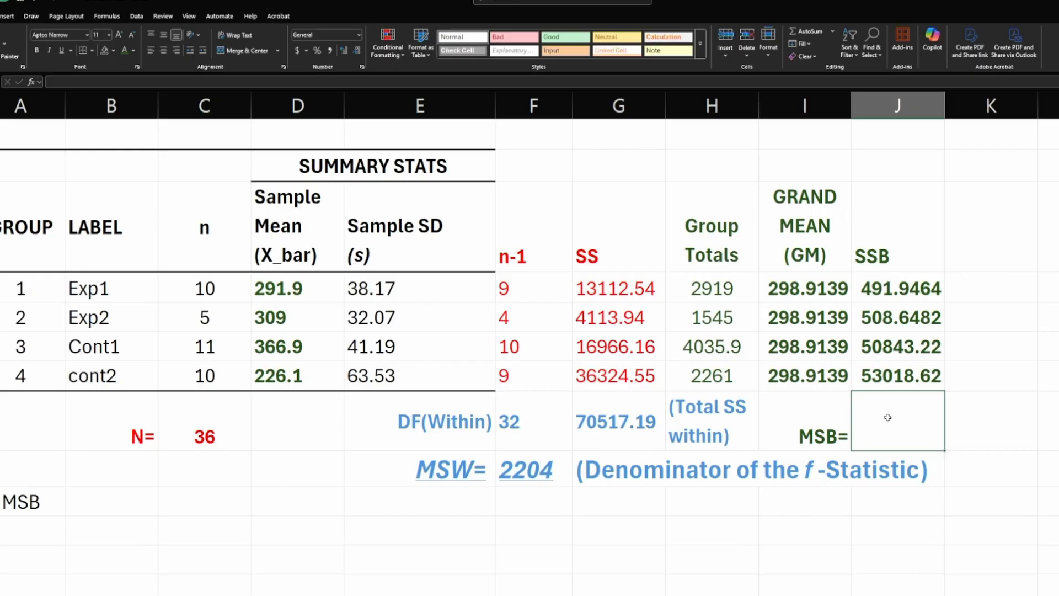
pyautogui.write('s')
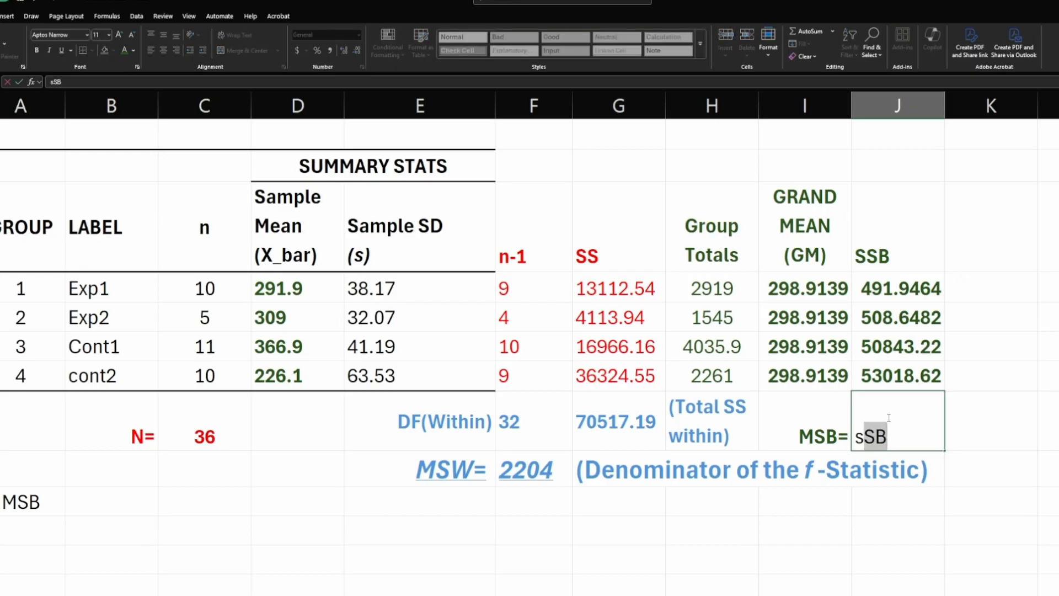
pyautogui.press('BackSpace')
pyautogui.press('BackSpace')
pyautogui.write('=')
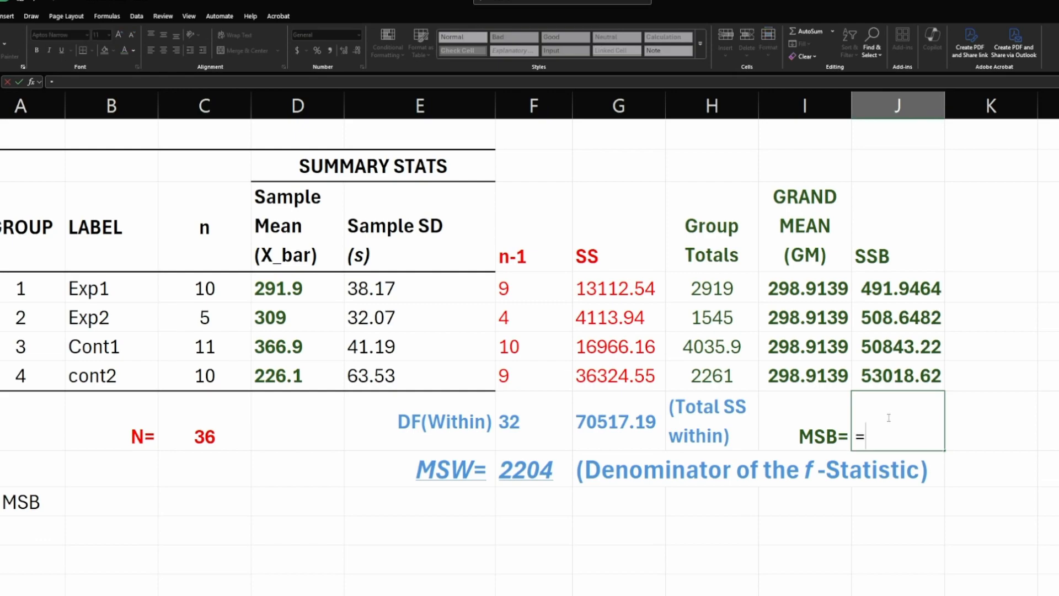
pyautogui.write('sum')
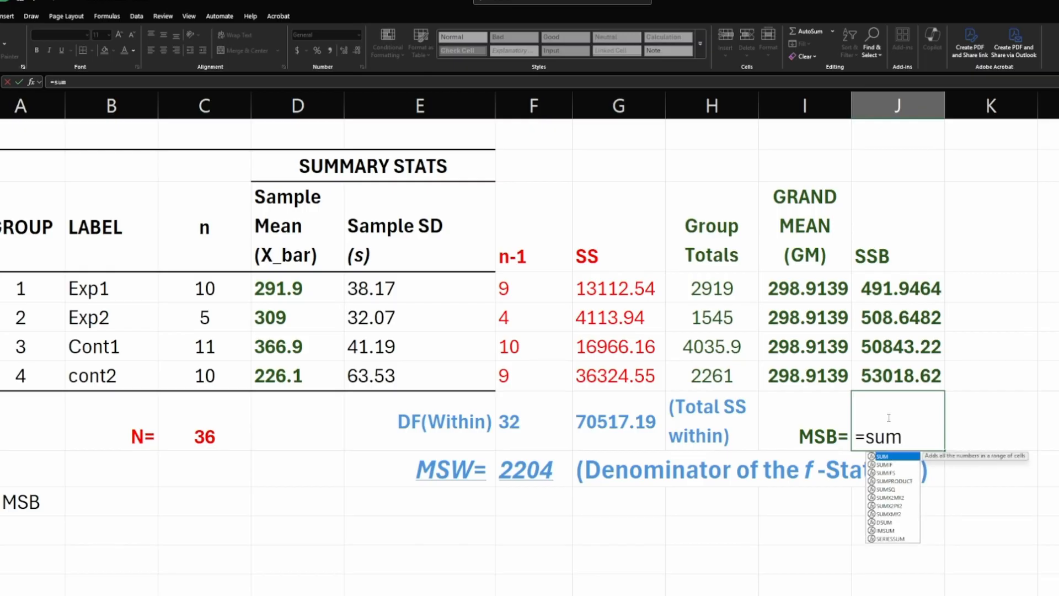
pyautogui.write('(')
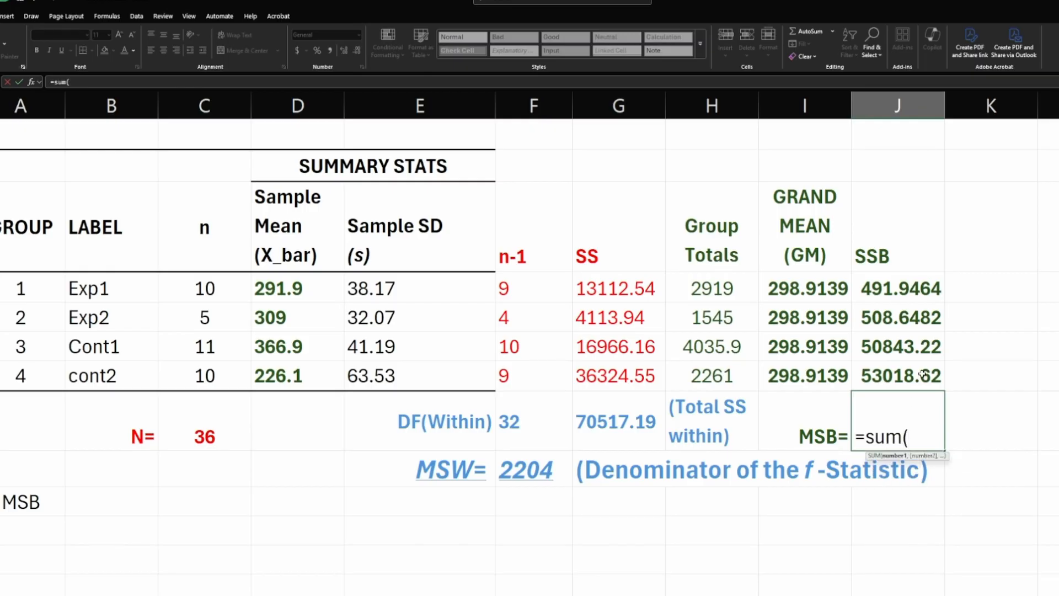
pyautogui.click(896, 289)
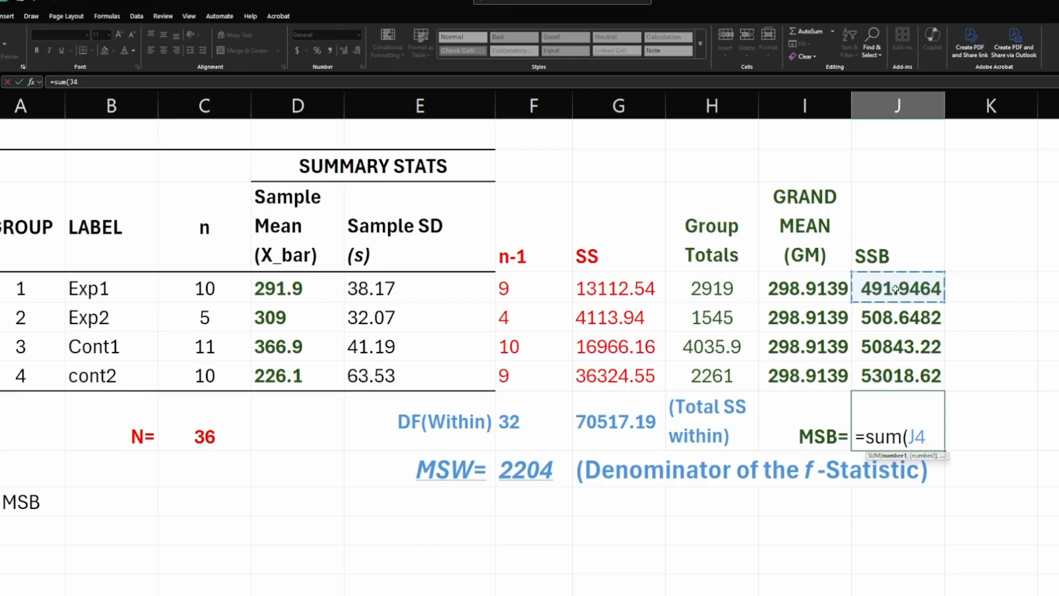
pyautogui.moveTo(896, 289); pyautogui.dragTo(895, 368)
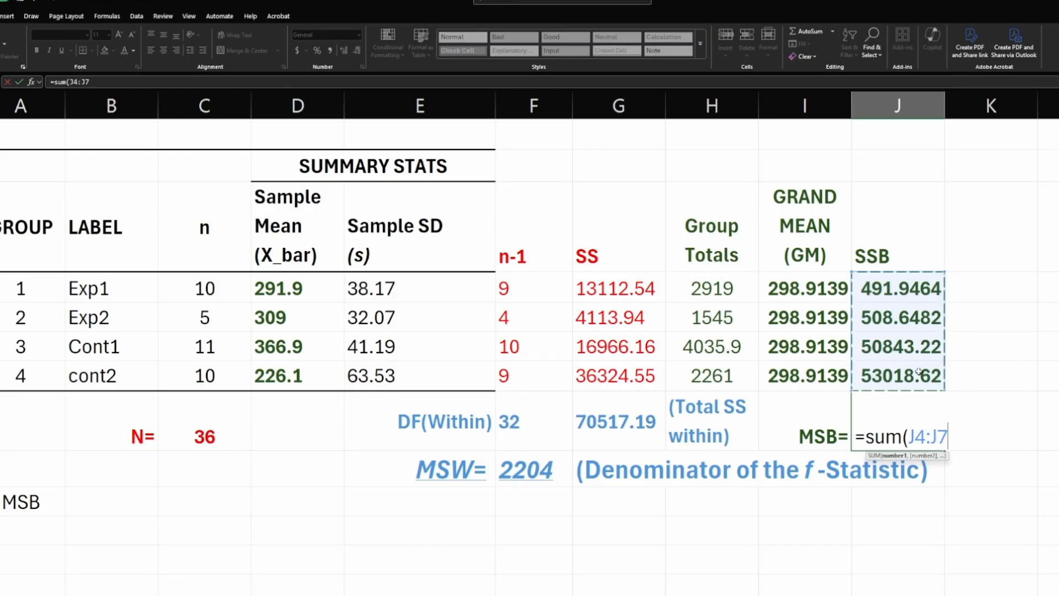
pyautogui.write(')')
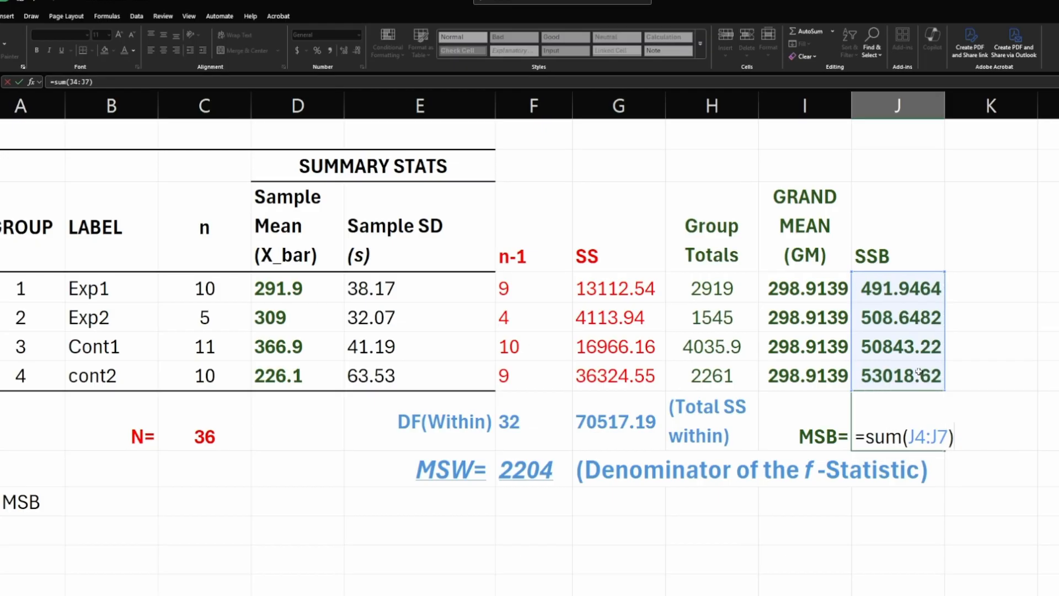
pyautogui.write('/3')
pyautogui.press('Return')
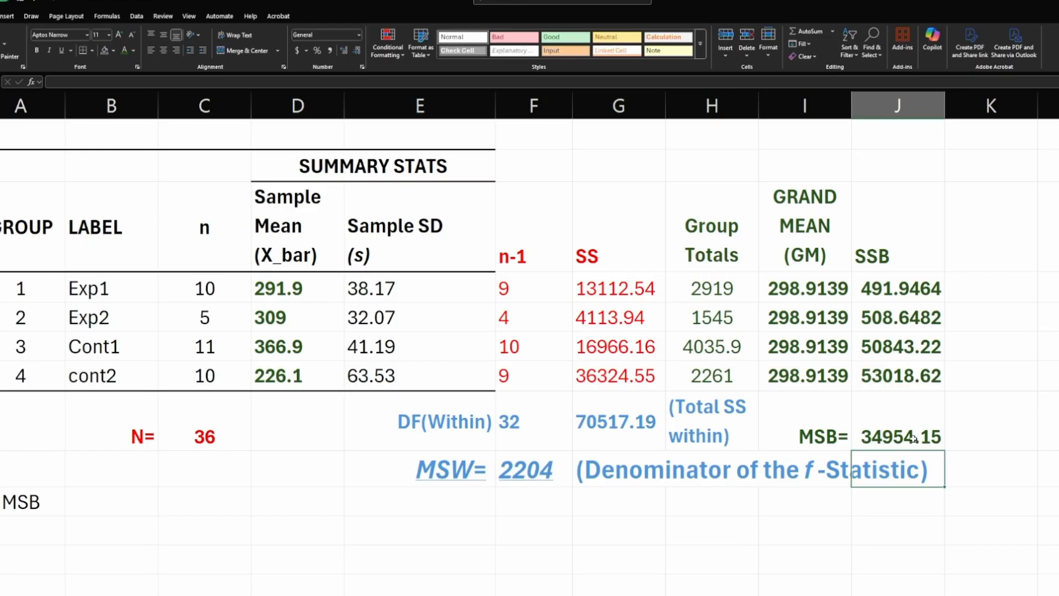
# Step: Enter the note "Numerator of the f-Statistic" in K8, beside the MSB value
pyautogui.click(996, 430)
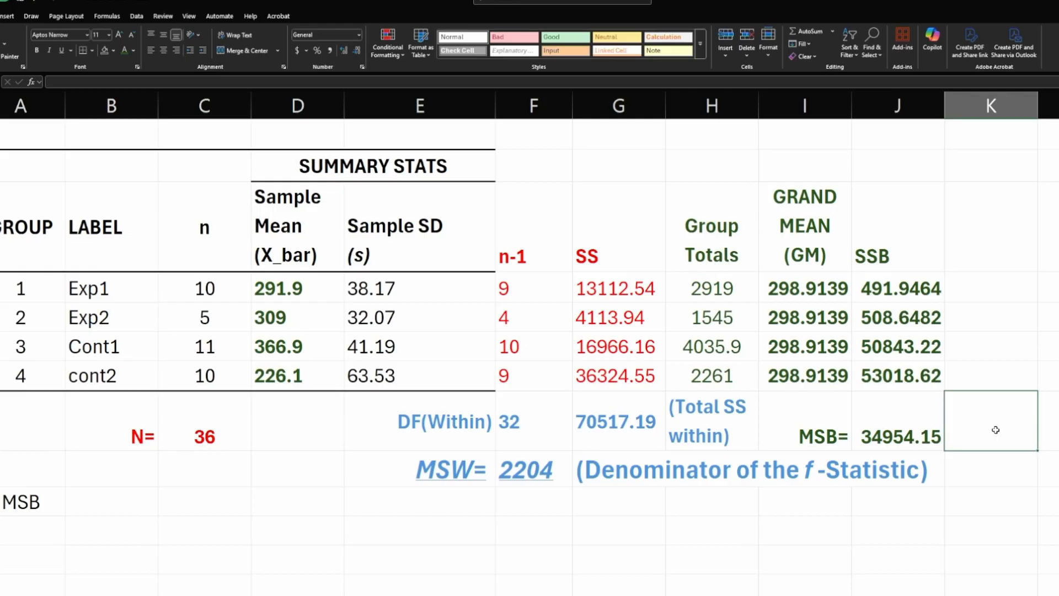
pyautogui.write('Nu')
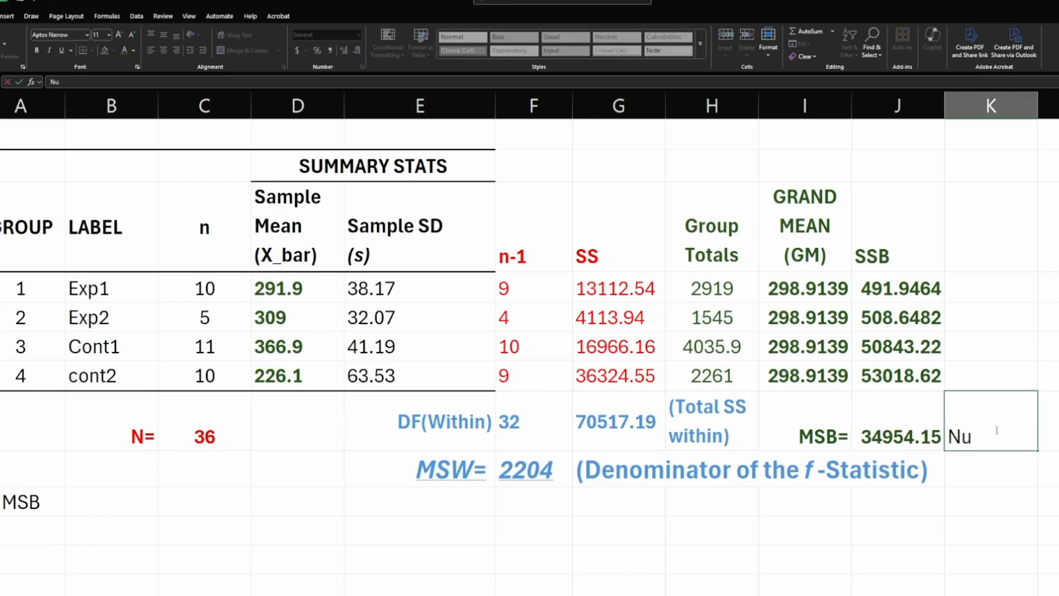
pyautogui.write('merator')
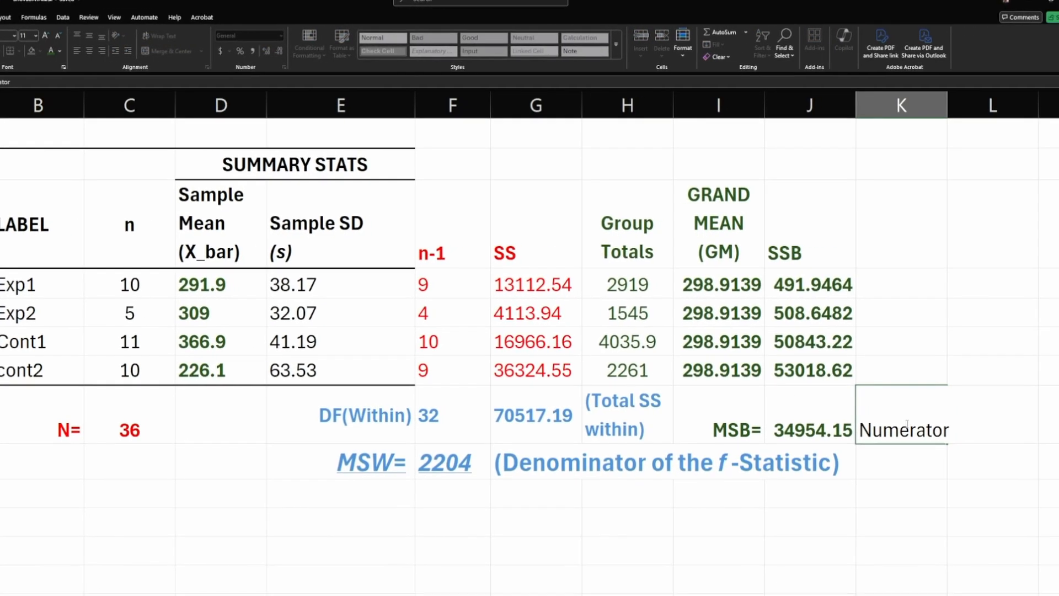
pyautogui.write(' of the')
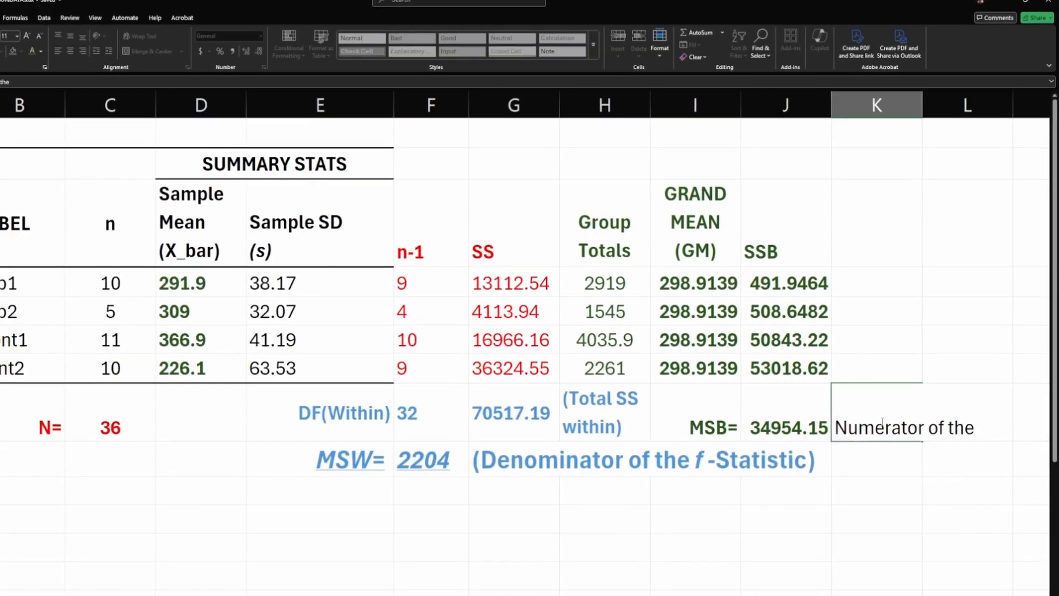
pyautogui.write(' f-Sta')
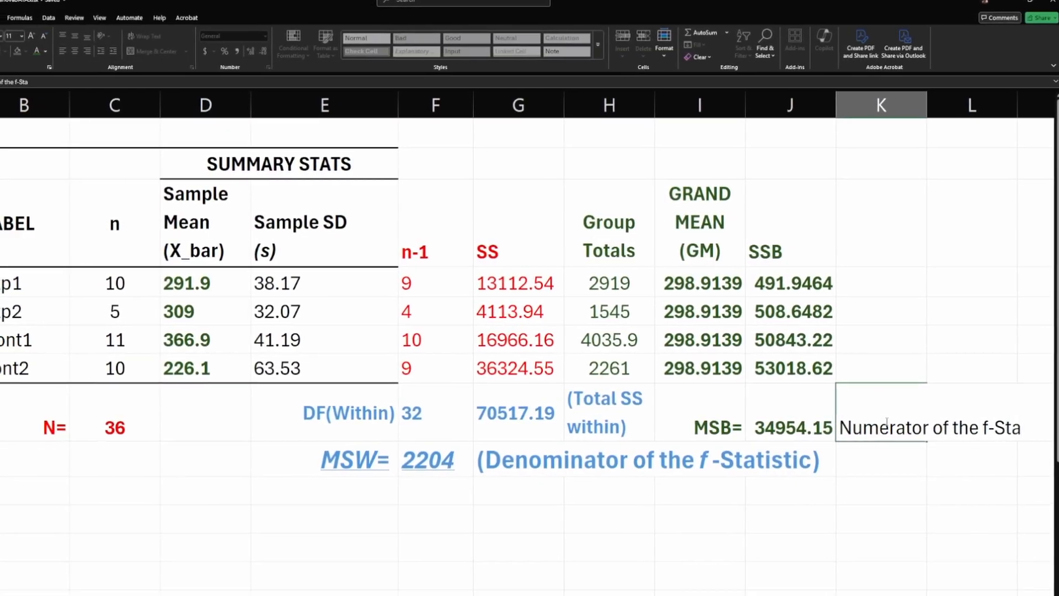
pyautogui.write('tisti')
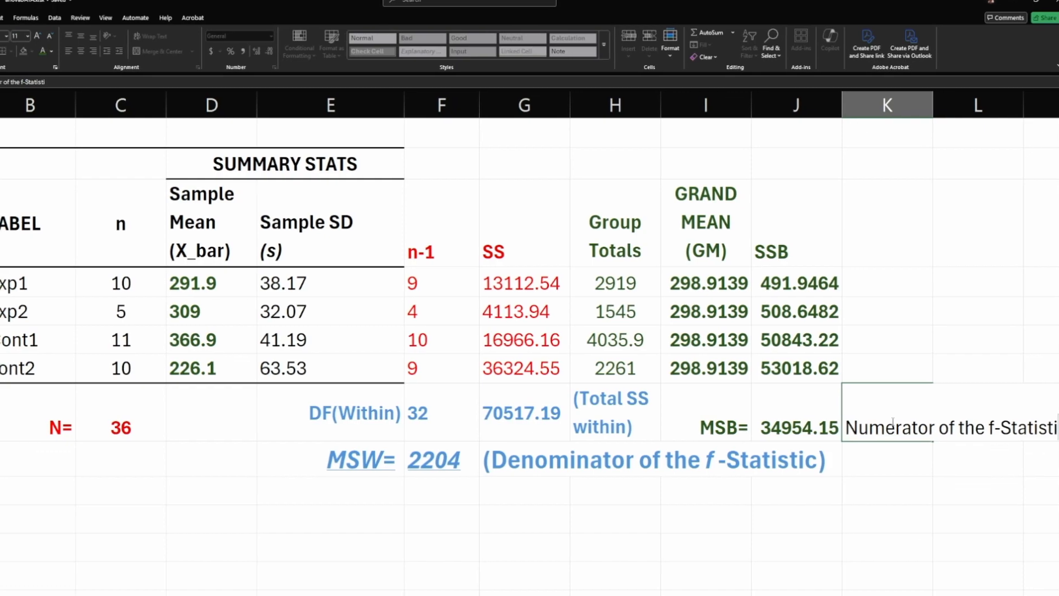
pyautogui.write('c')
pyautogui.click(920, 402)
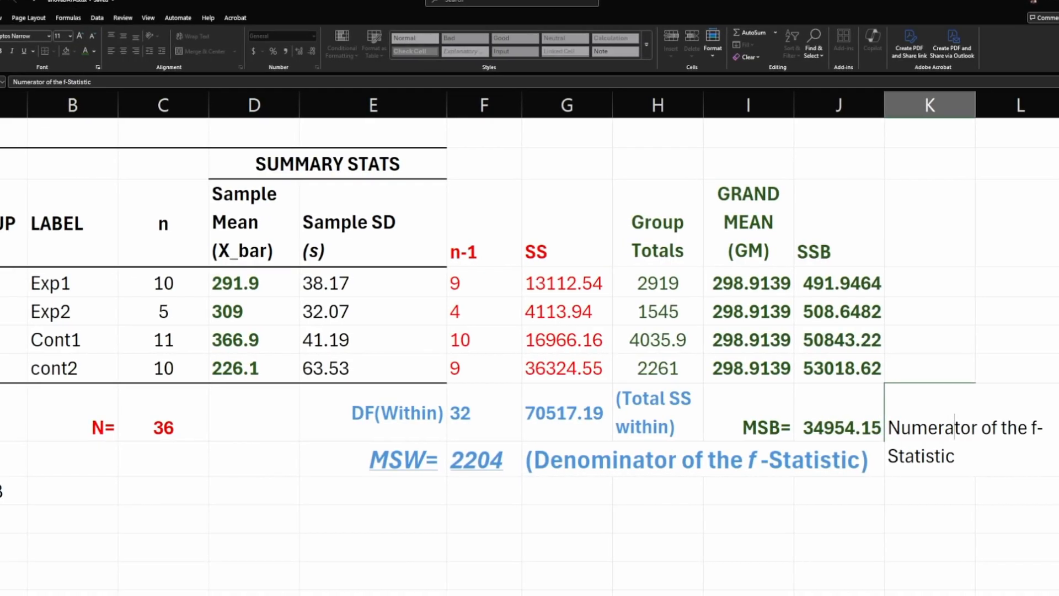
pyautogui.click(935, 500)
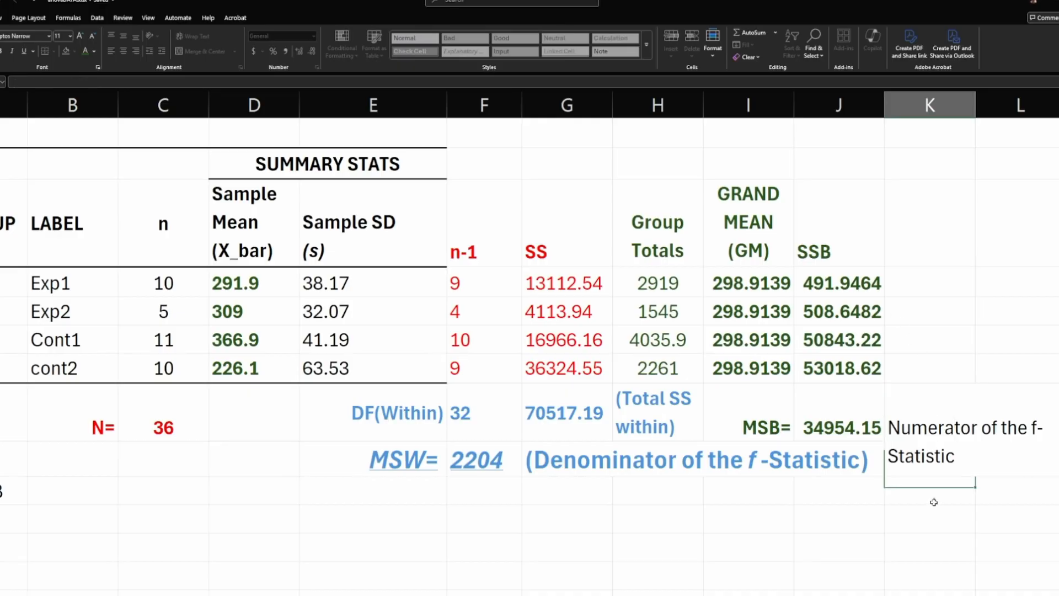
# Step: Wrap the text of the note in K8 and widen column K so the word Numerator fits on one line
pyautogui.click(938, 429)
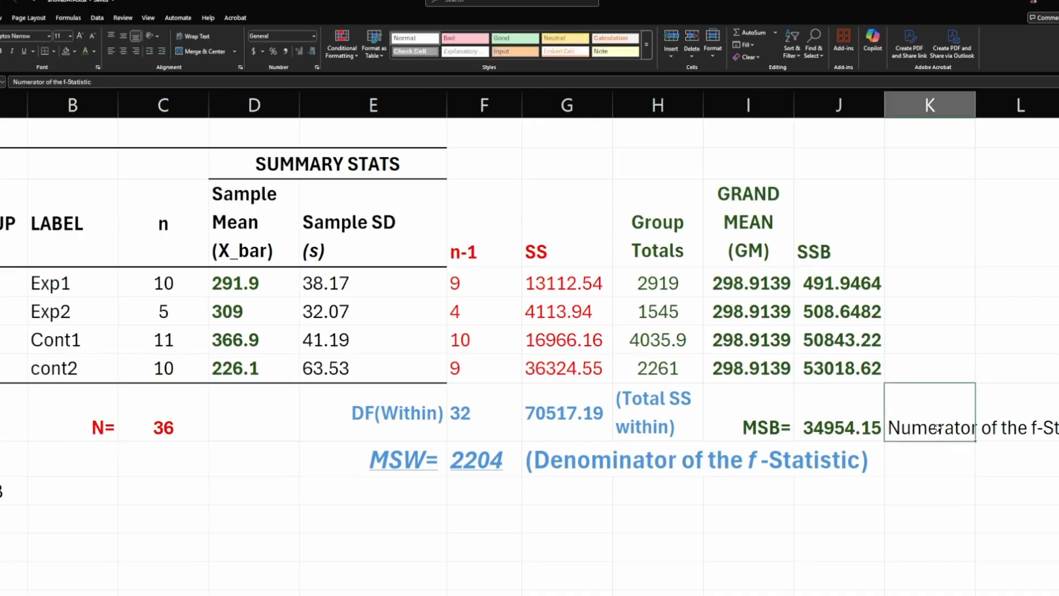
pyautogui.click(202, 39)
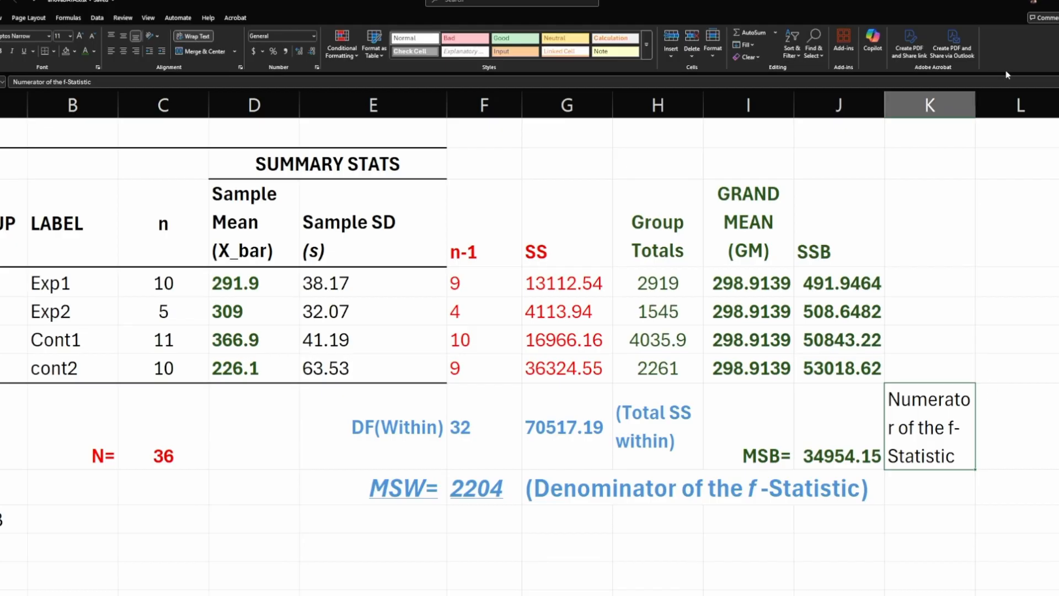
pyautogui.moveTo(974, 101); pyautogui.dragTo(992, 101)
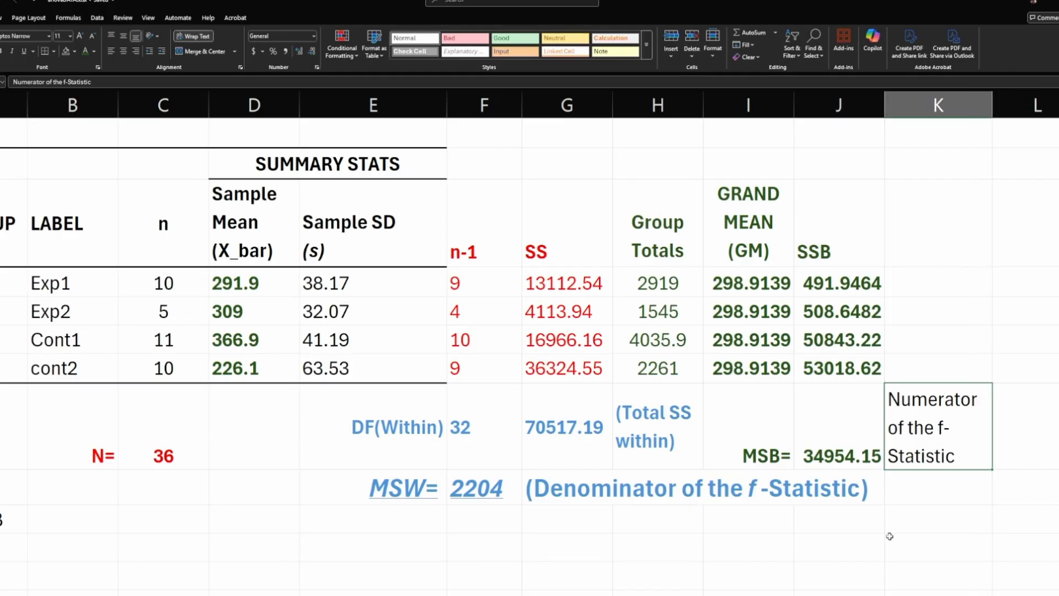
# Step: Make the "Numerator of the f-Statistic" note in K8 bold
pyautogui.click(936, 499)
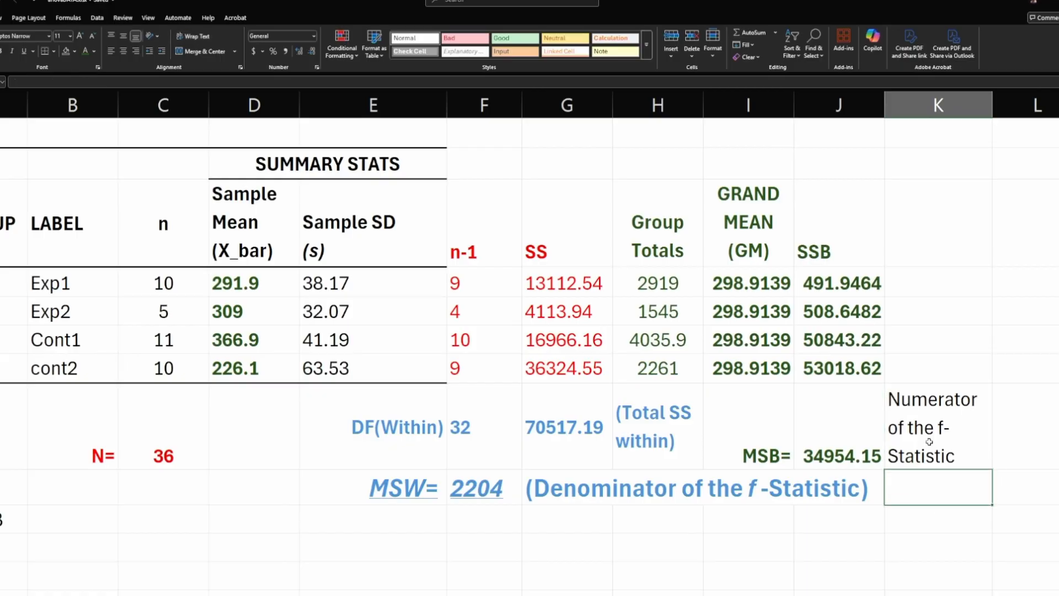
pyautogui.click(929, 441)
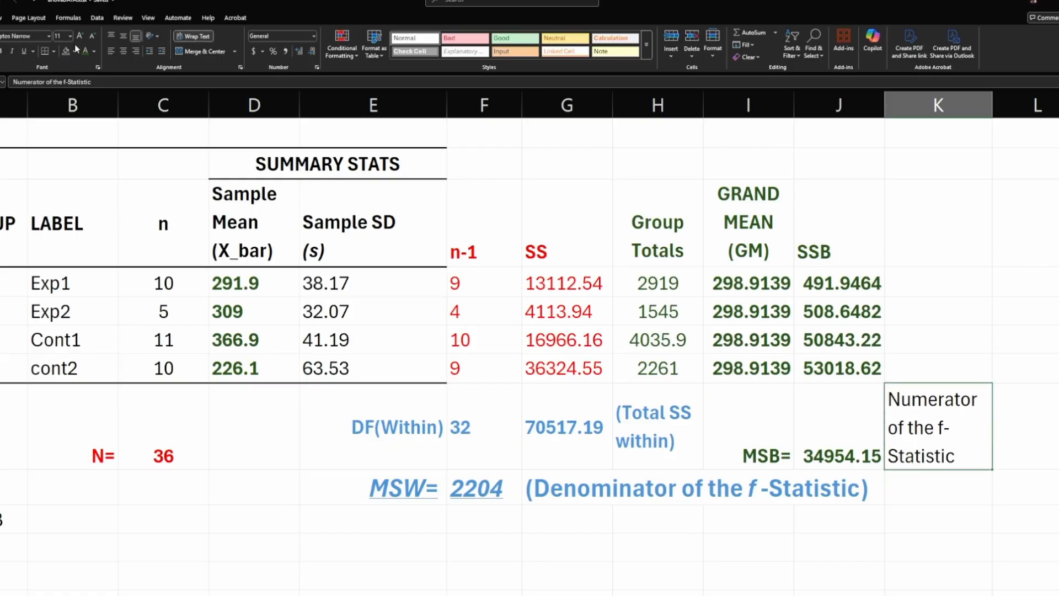
pyautogui.click(3, 52)
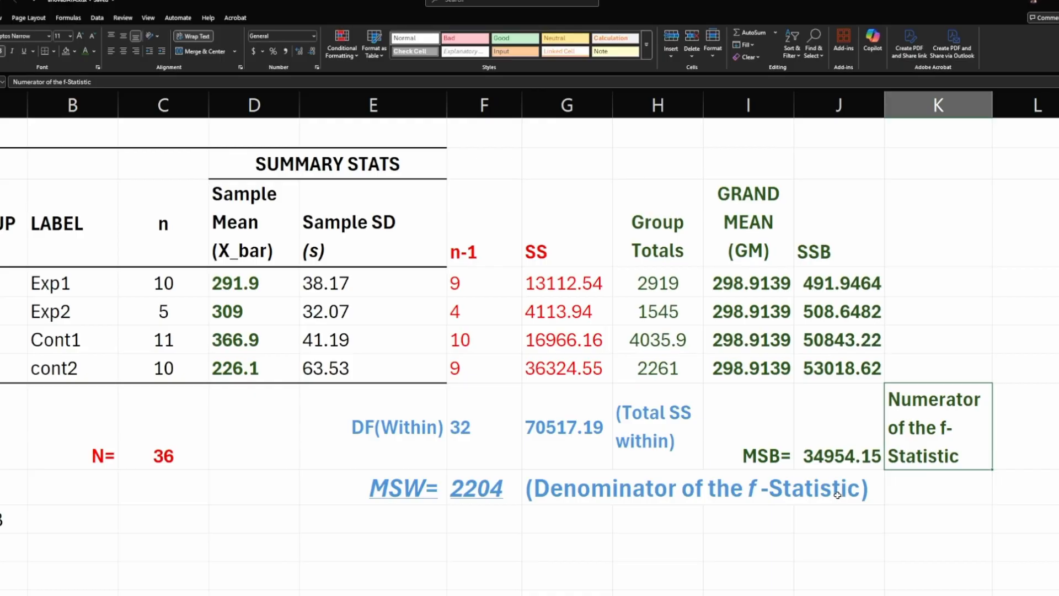
# Step: Enter the label "f=" in H10, below the MSW row, and align it right
pyautogui.click(636, 520)
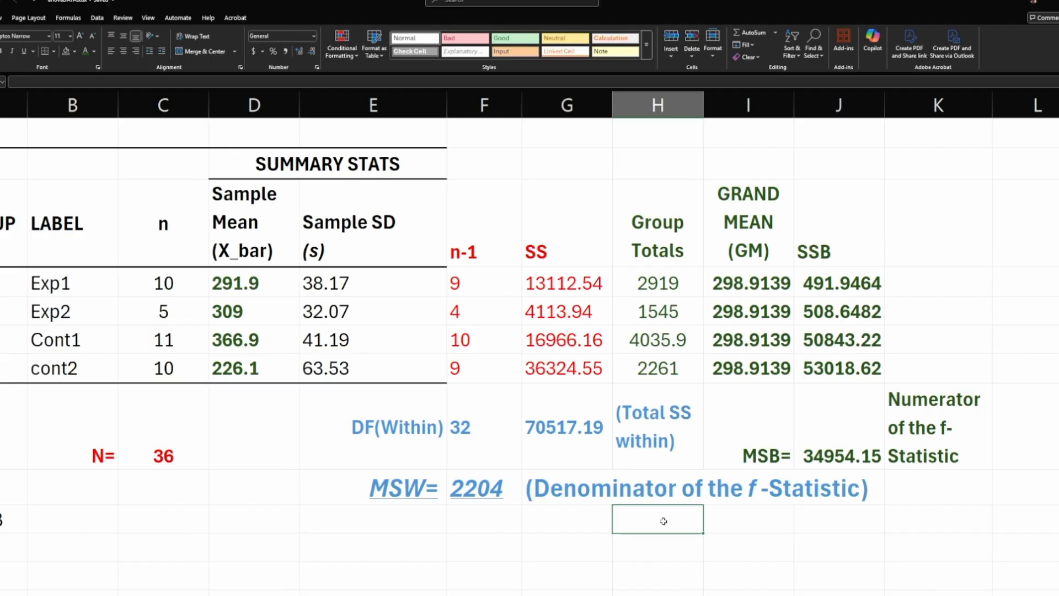
pyautogui.write('f=')
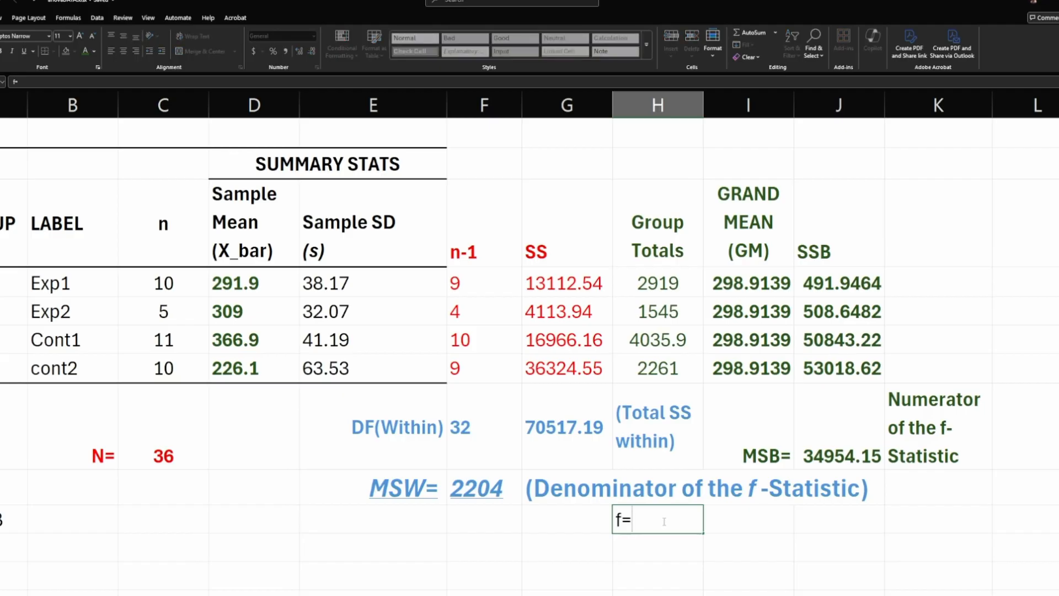
pyautogui.press('Return')
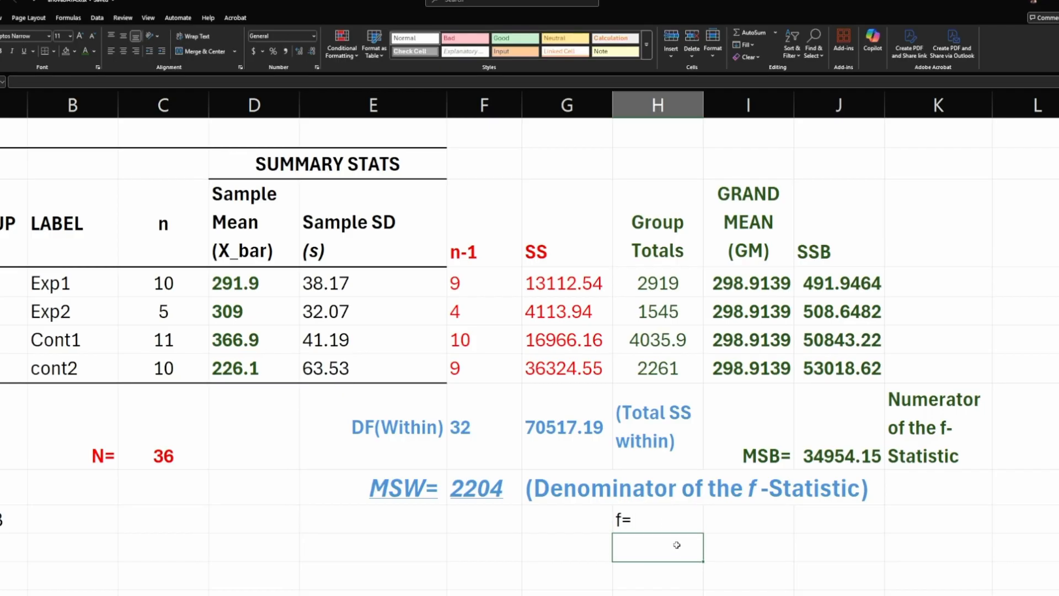
pyautogui.click(672, 522)
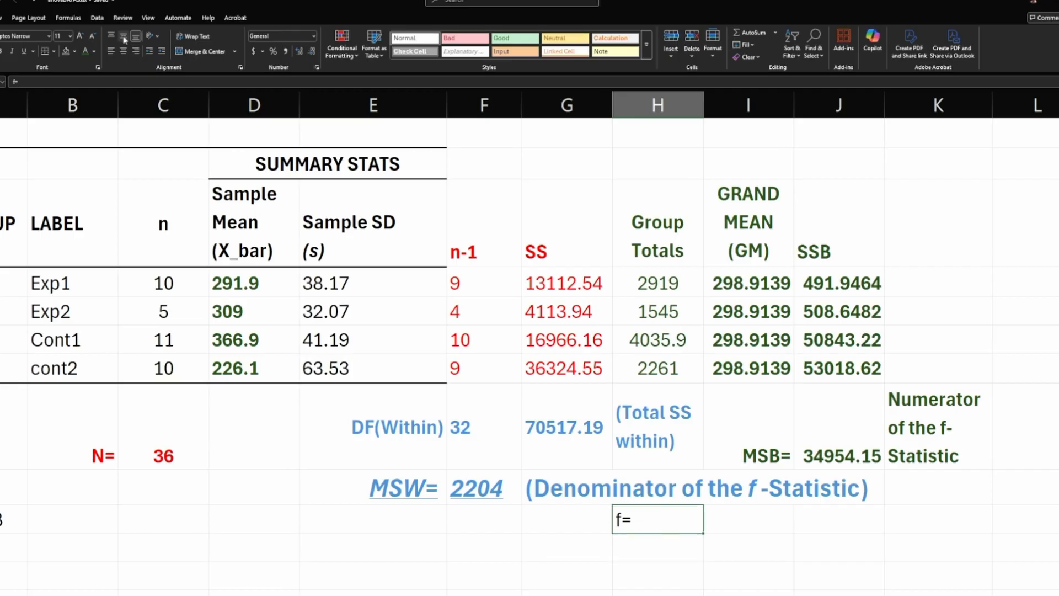
pyautogui.click(135, 51)
# Step: Calculate the f-statistic in I10 by dividing MSB by MSW with the formula =J8/F9
pyautogui.click(753, 521)
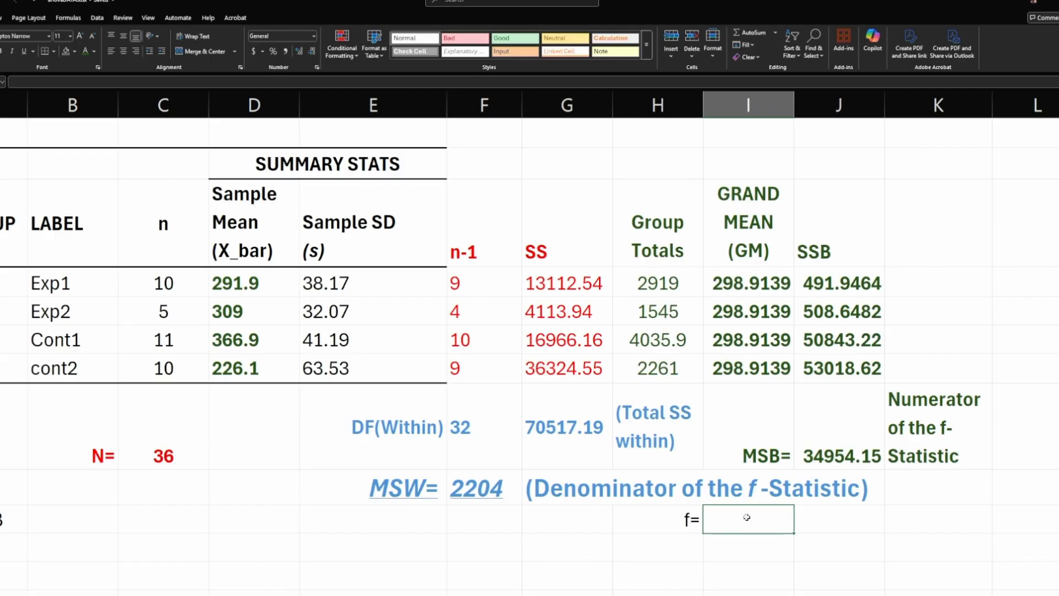
pyautogui.write('=')
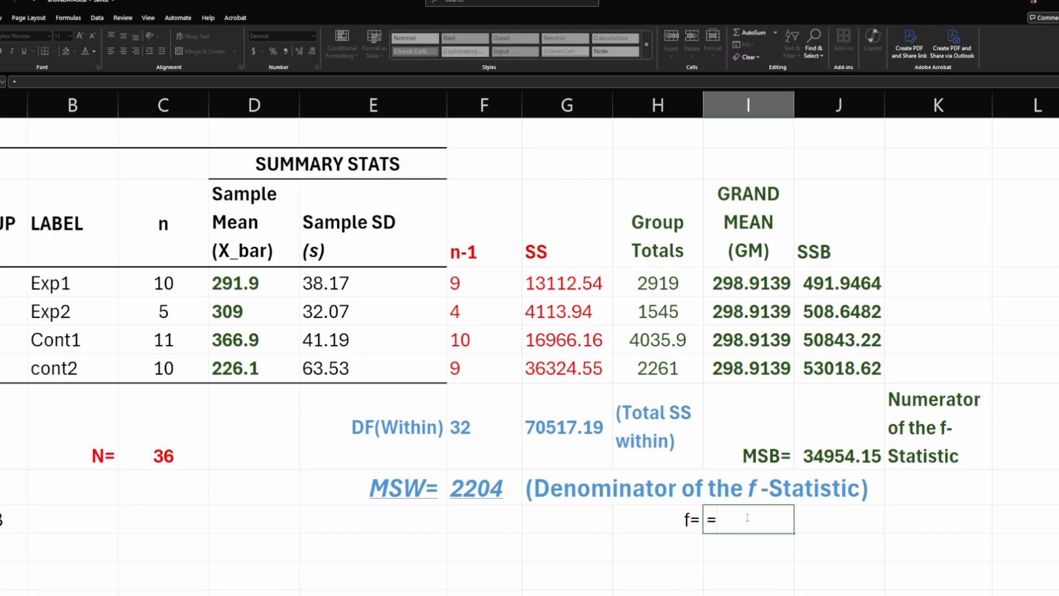
pyautogui.click(836, 457)
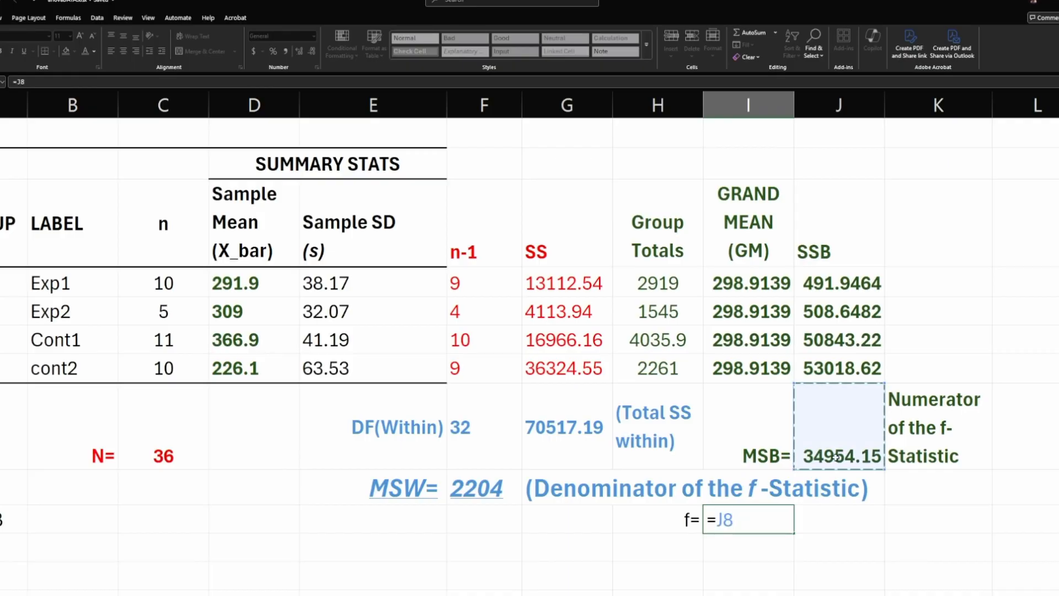
pyautogui.write('/')
pyautogui.click(482, 492)
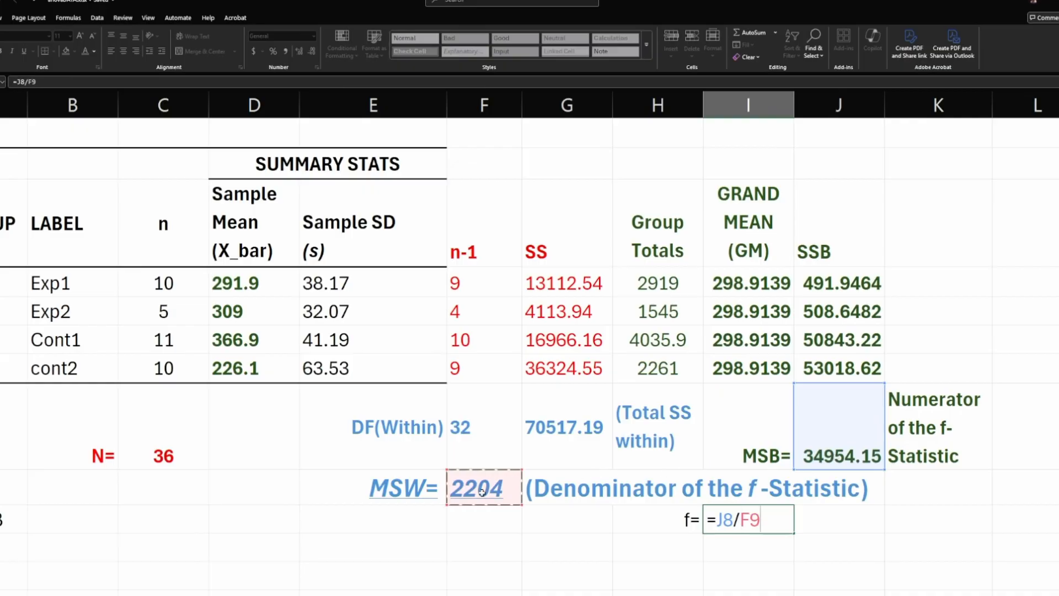
pyautogui.press('Return')
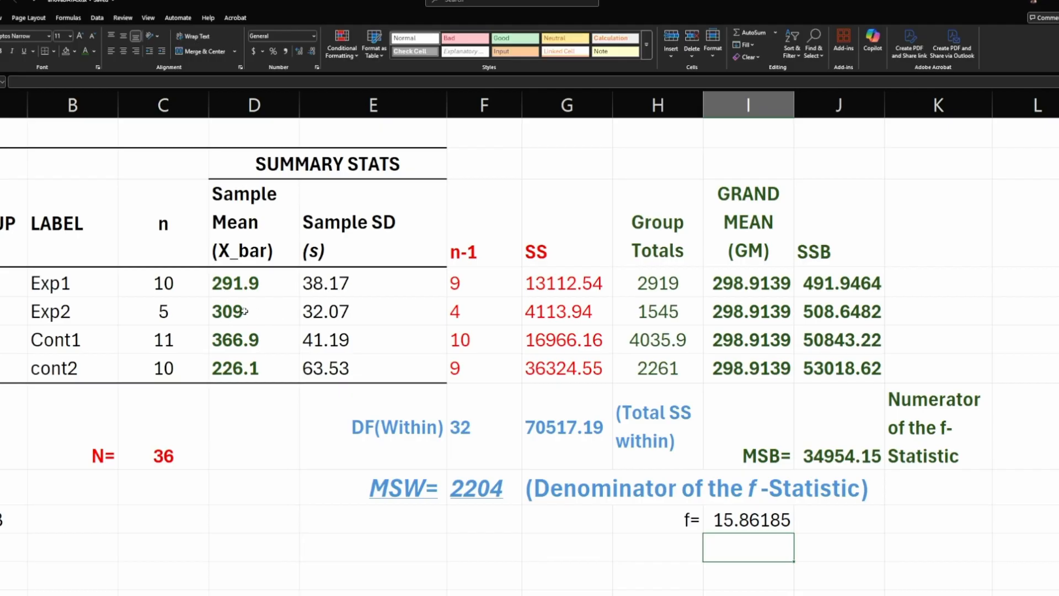
# Step: Format the f value in I10 as a Number with 3 decimal places
pyautogui.click(771, 523)
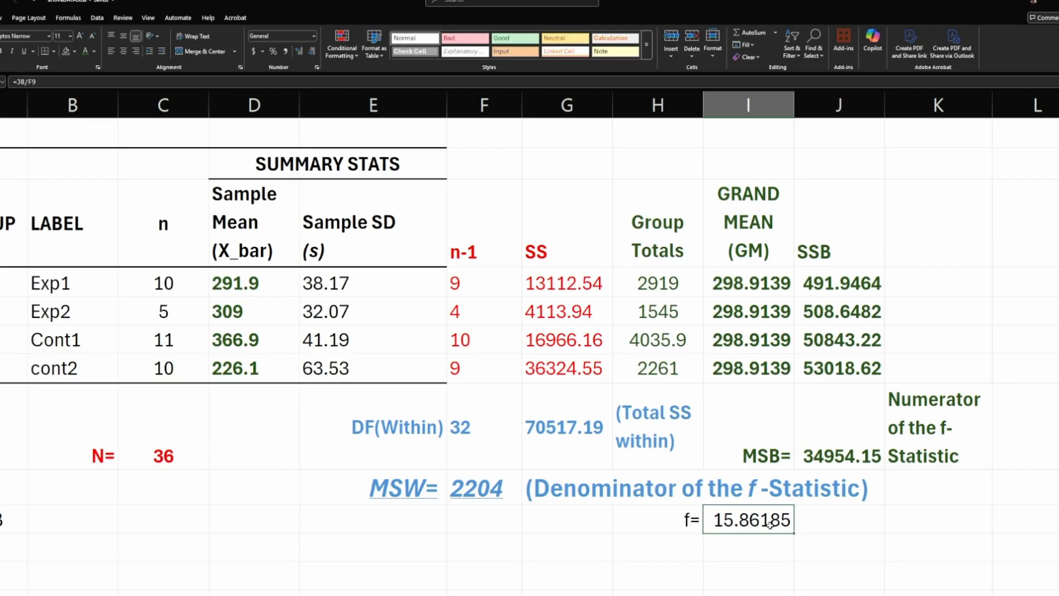
pyautogui.rightClick(771, 523)
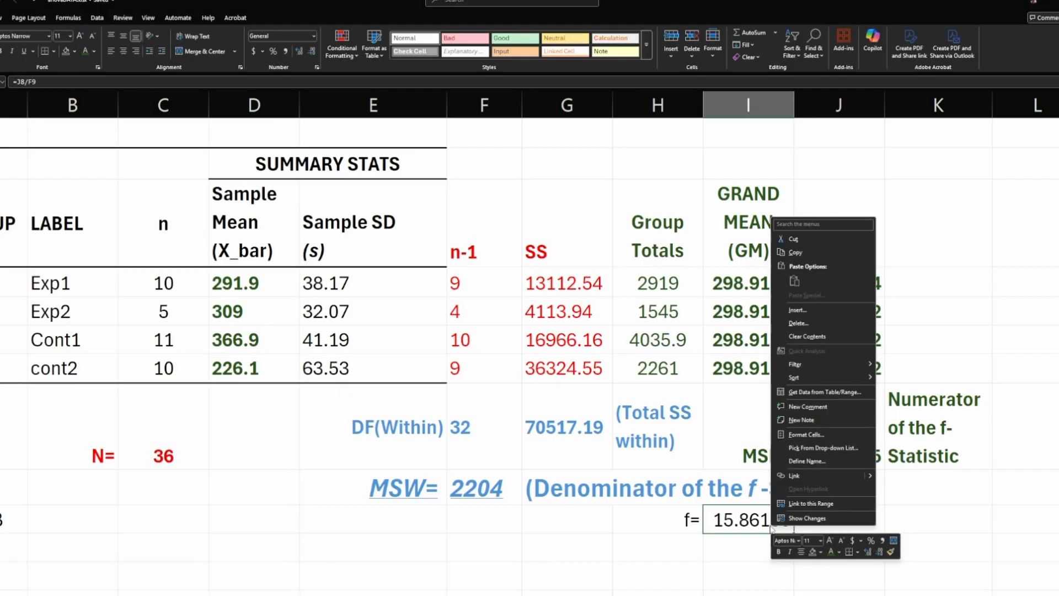
pyautogui.click(815, 435)
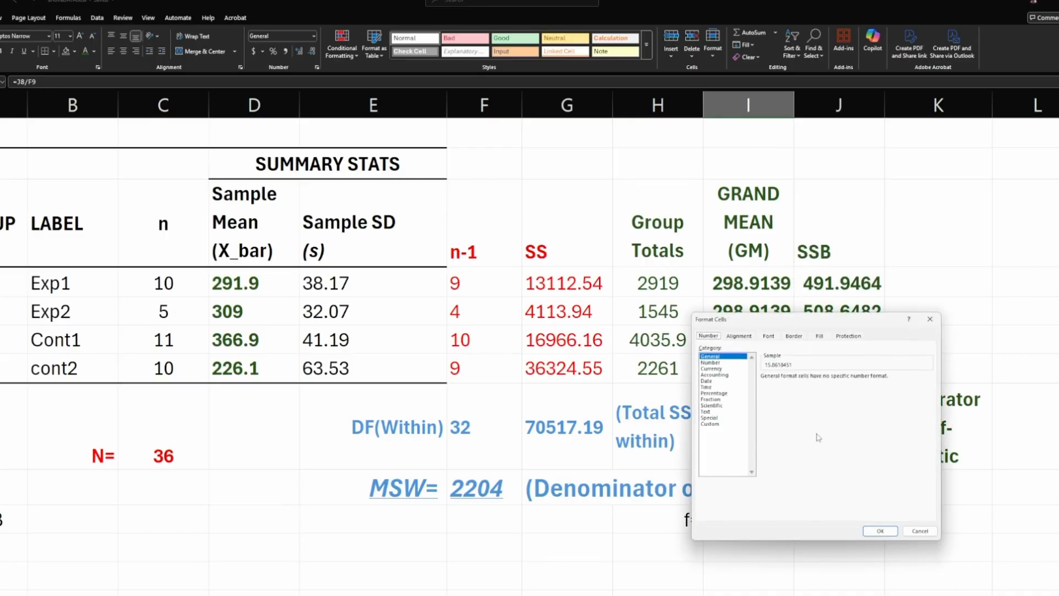
pyautogui.click(717, 363)
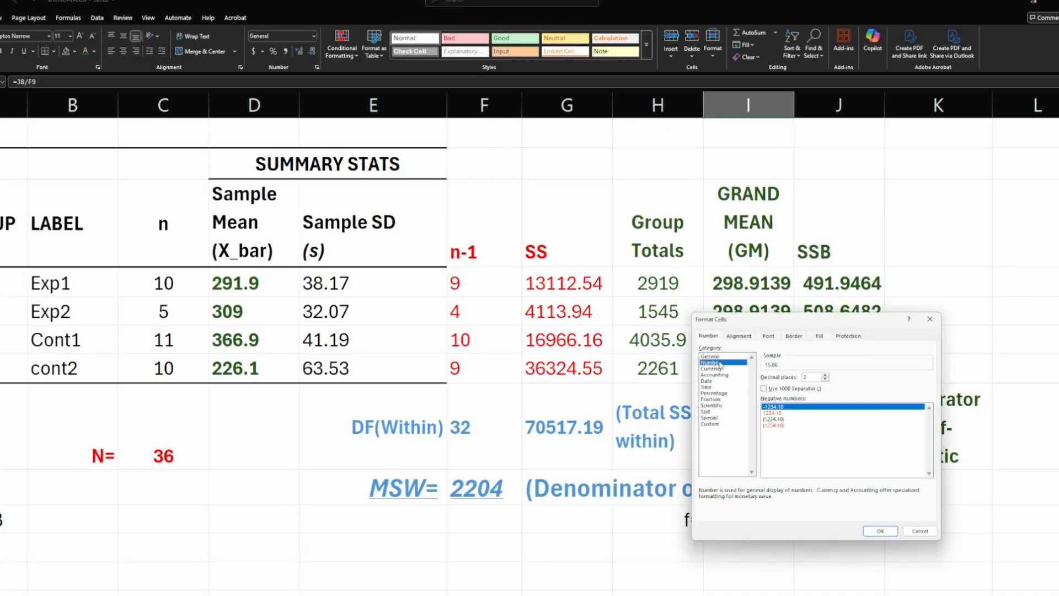
pyautogui.click(825, 375)
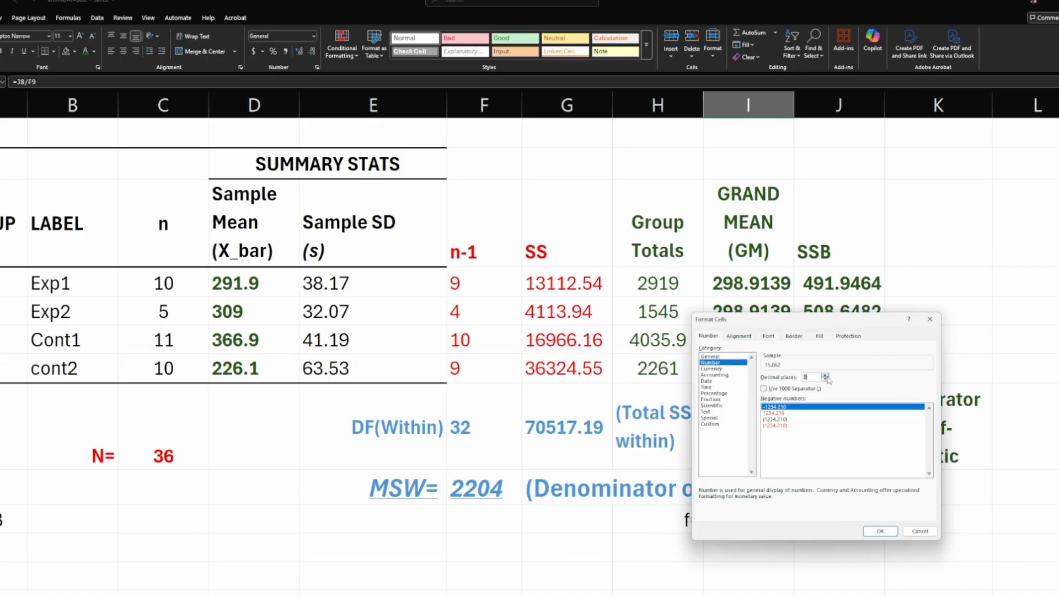
pyautogui.click(886, 531)
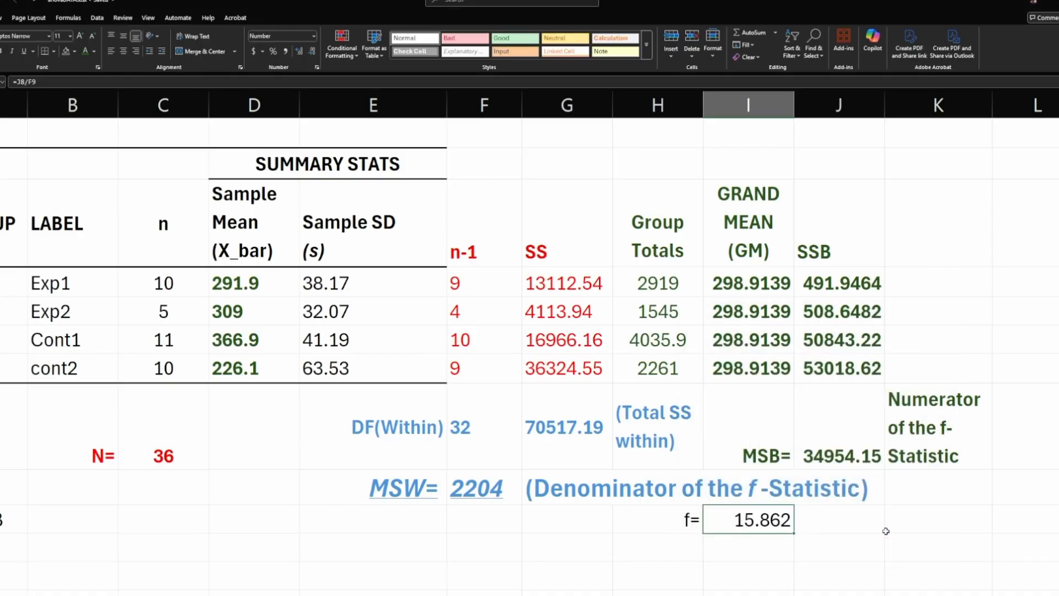
# Step: Italicize the f= label in H10 and left-align the f value in I10
pyautogui.click(687, 522)
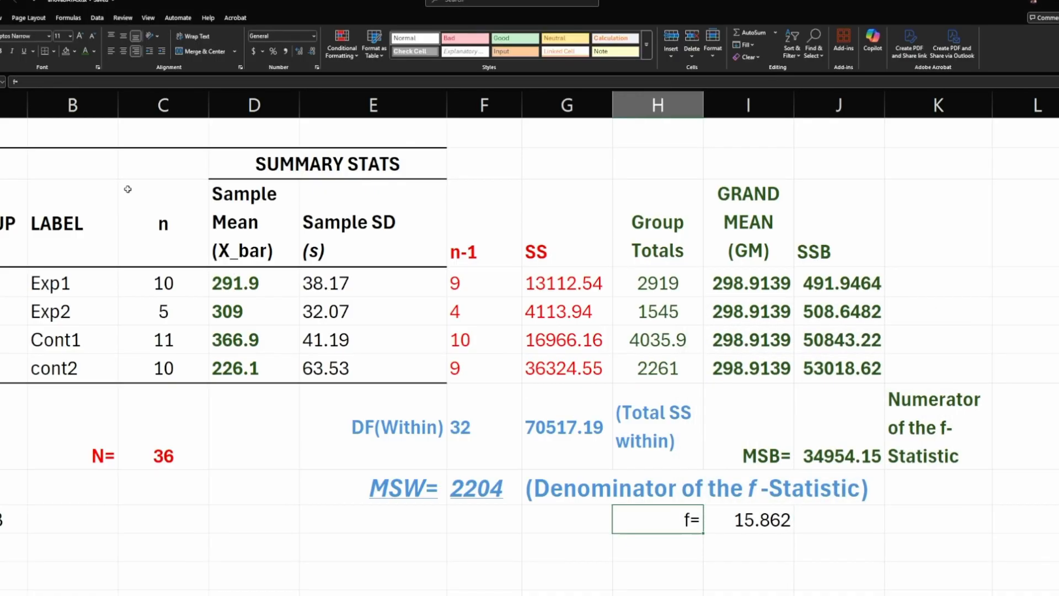
pyautogui.click(12, 51)
pyautogui.click(769, 516)
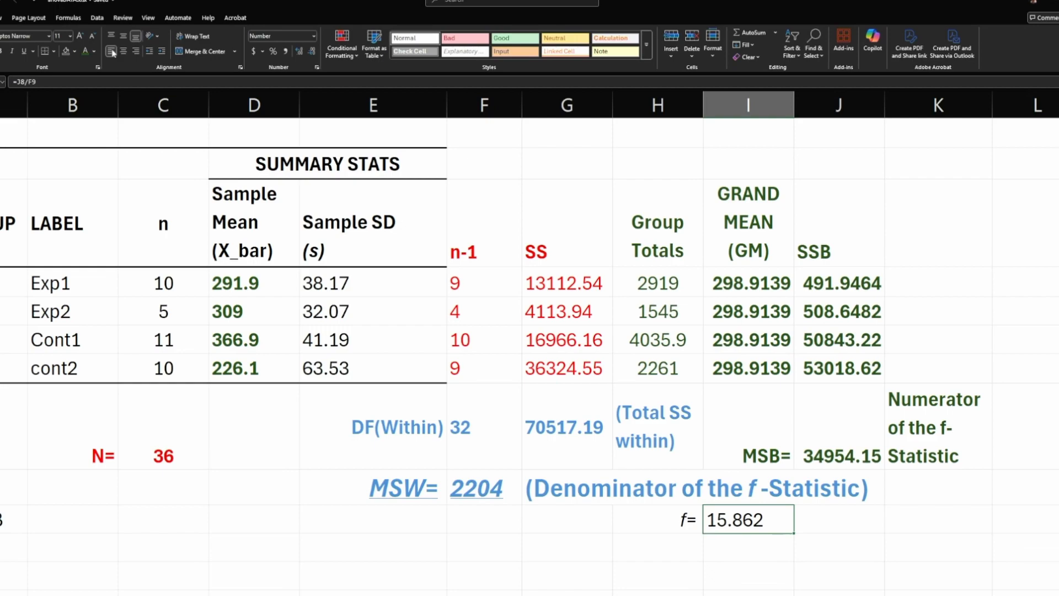
# Step: Make both the f= label and its value in H10:I10 bold
pyautogui.click(673, 523)
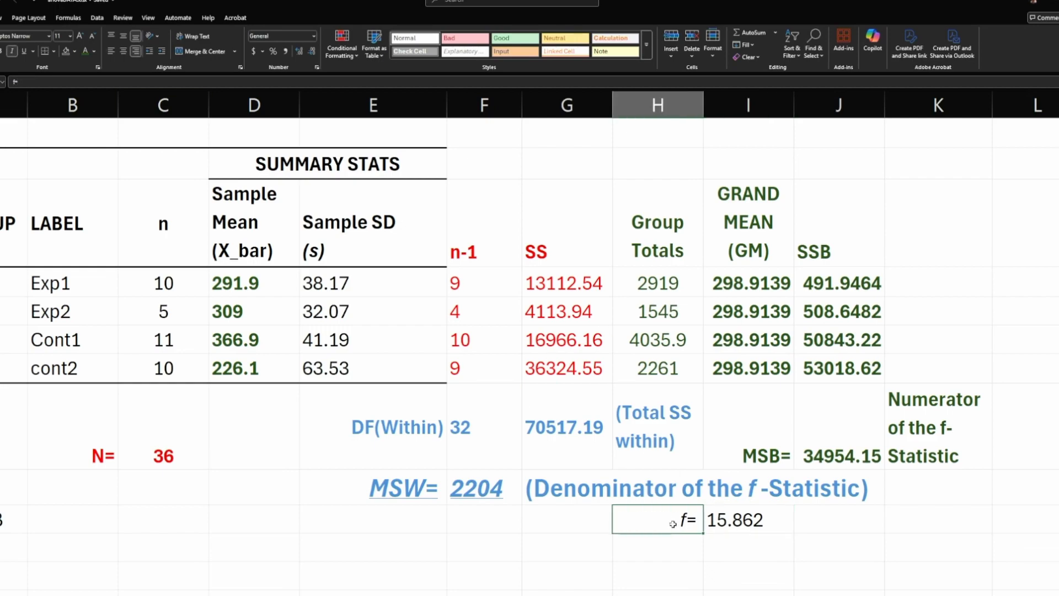
pyautogui.moveTo(673, 523); pyautogui.dragTo(797, 531)
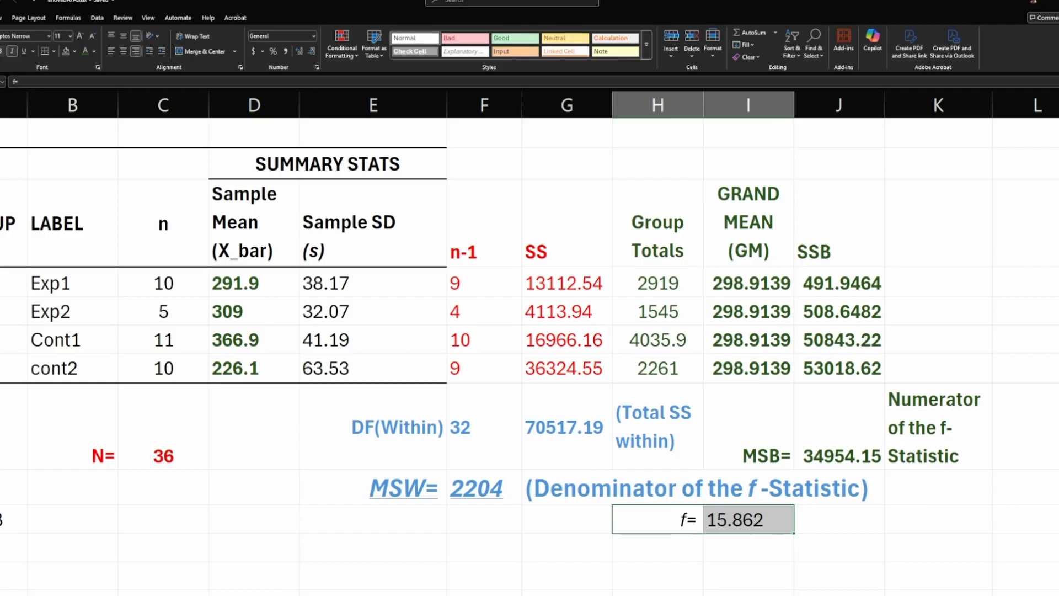
pyautogui.click(2, 51)
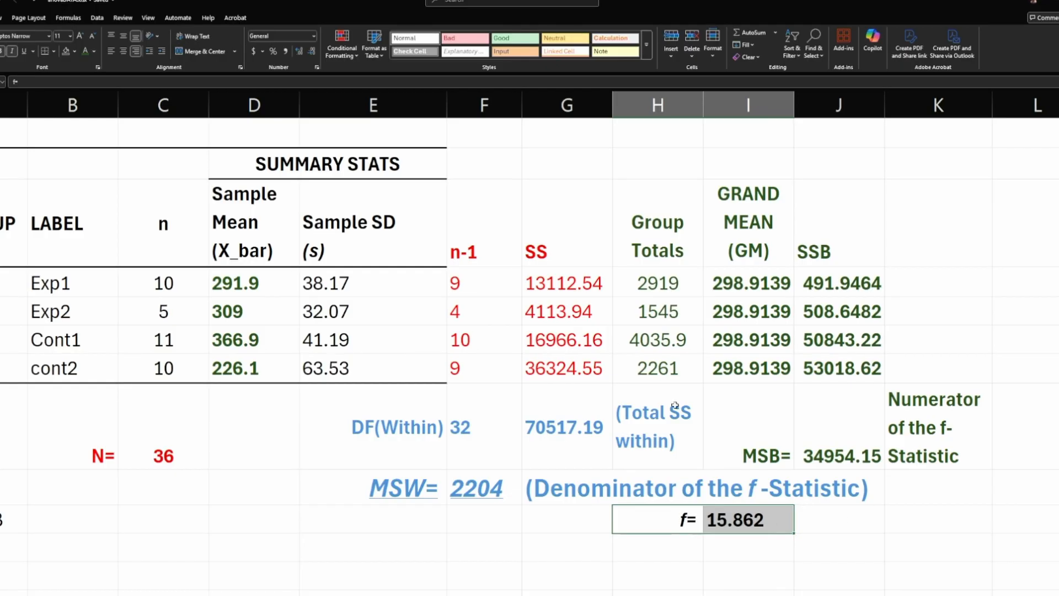
pyautogui.click(687, 541)
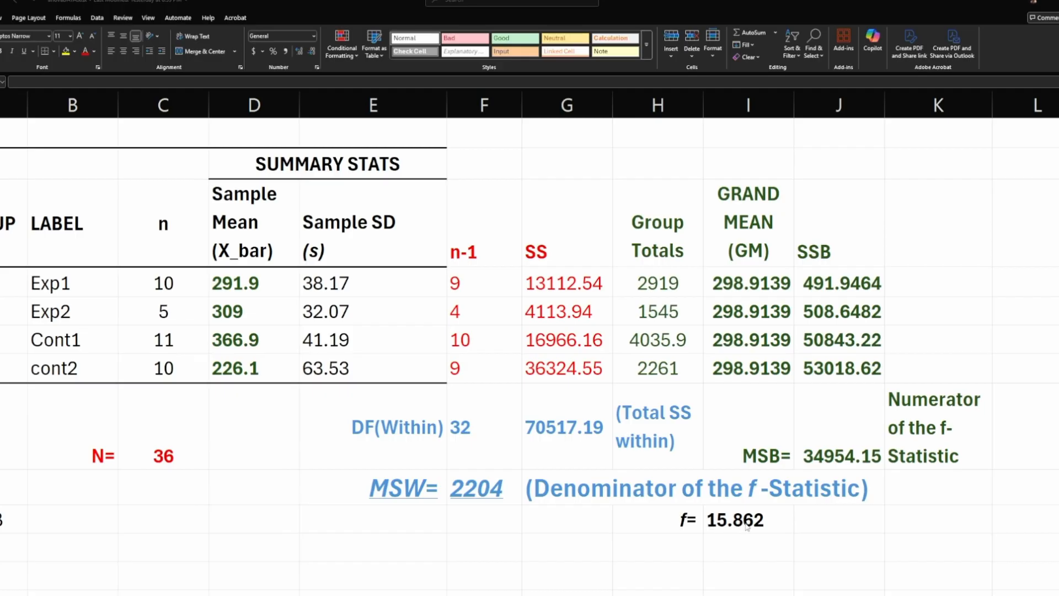
# Step: Add the degrees of freedom 3 and 32 to the label in H10 so it reads "f(3,32)="
pyautogui.click(687, 535)
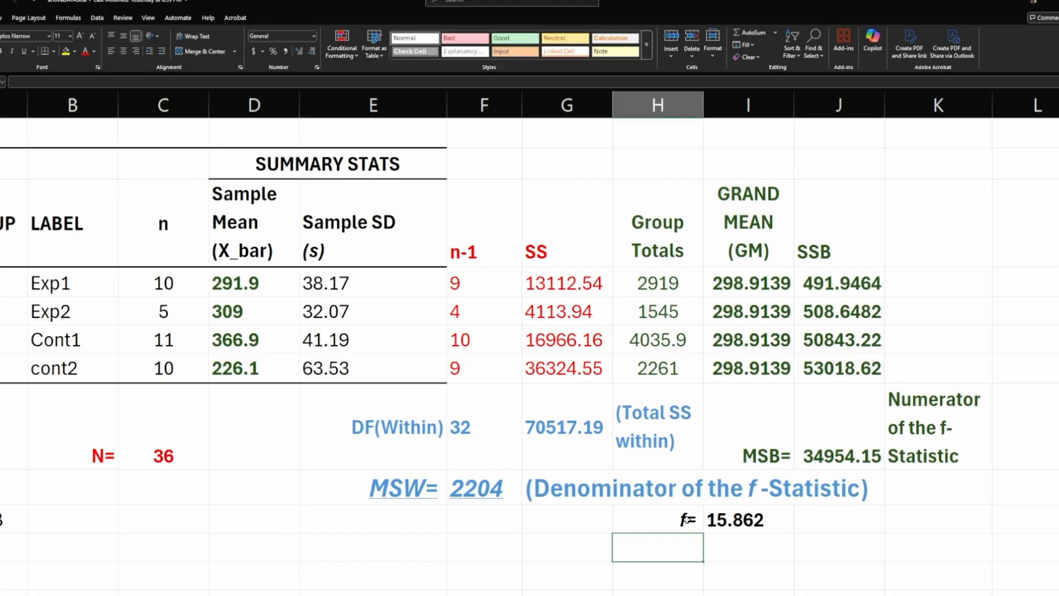
pyautogui.click(687, 520)
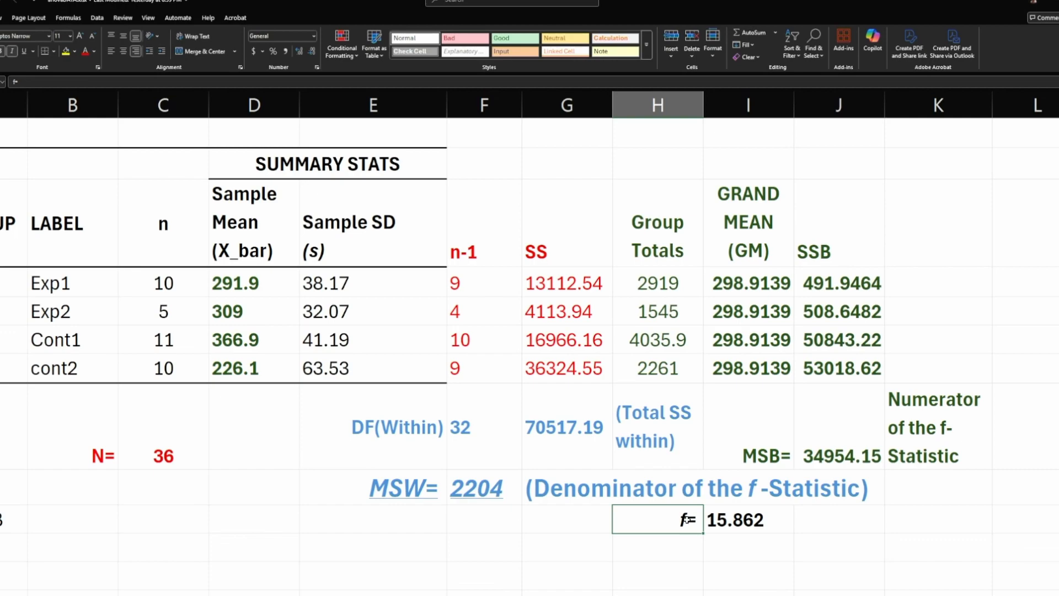
pyautogui.doubleClick(688, 520)
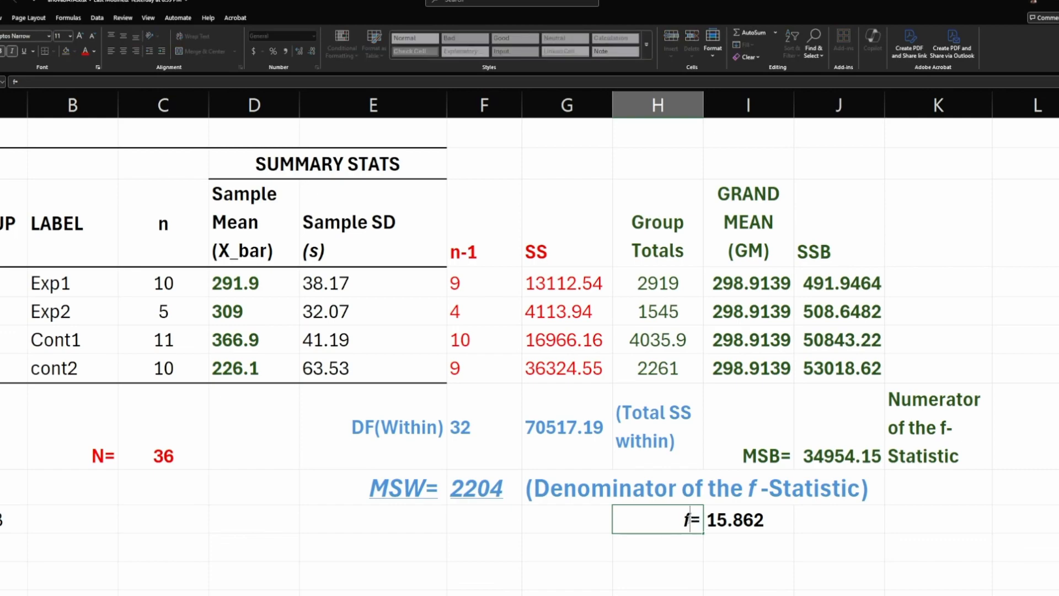
pyautogui.write('()')
pyautogui.press('Left')
pyautogui.write(',')
pyautogui.press('Left')
pyautogui.click(685, 522)
pyautogui.write('32')
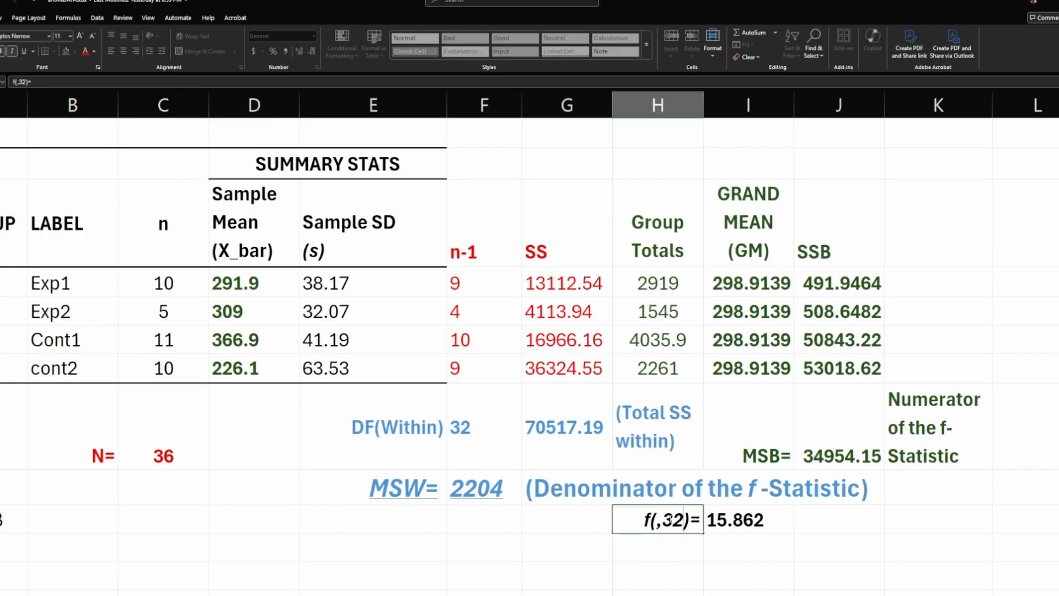
pyautogui.click(657, 521)
pyautogui.write('3')
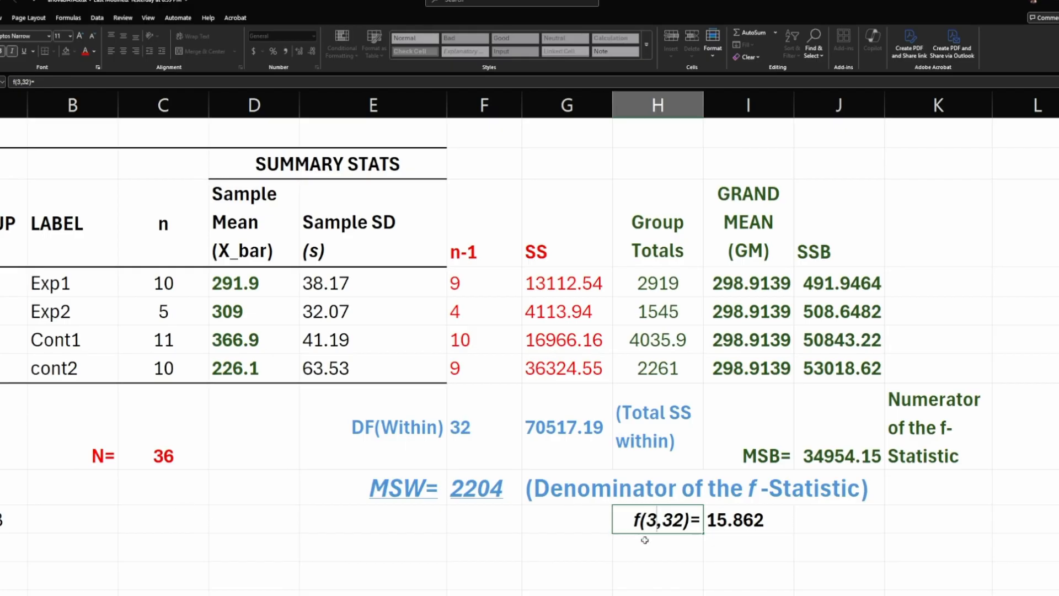
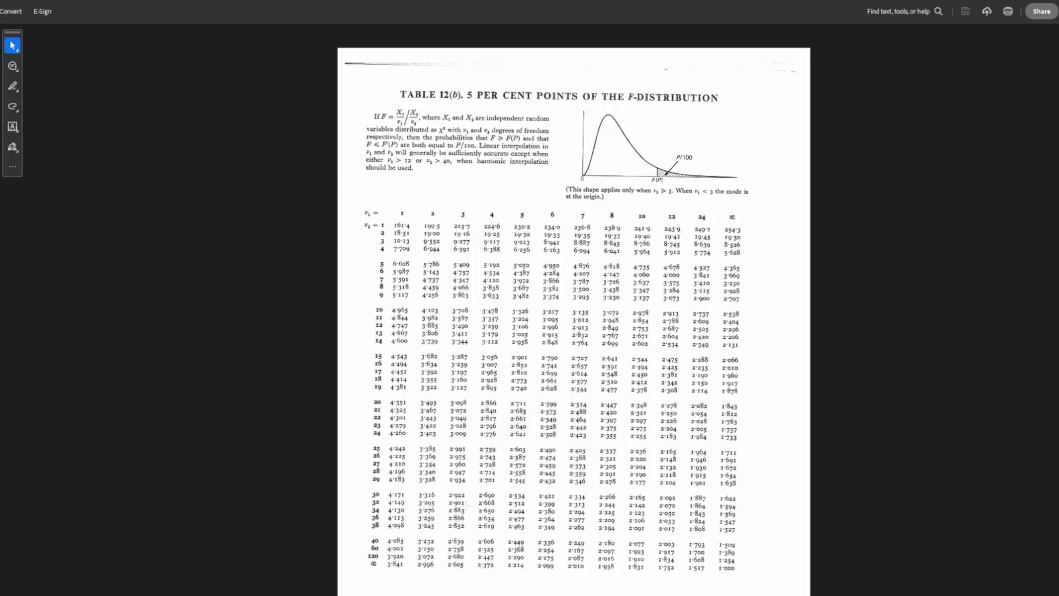
# Step: Look up the 5% critical value for 3 and 32 degrees of freedom in the F-distribution table and enter 2.901 in I11 of the spreadsheet
pyautogui.scroll(2, 466, 504)
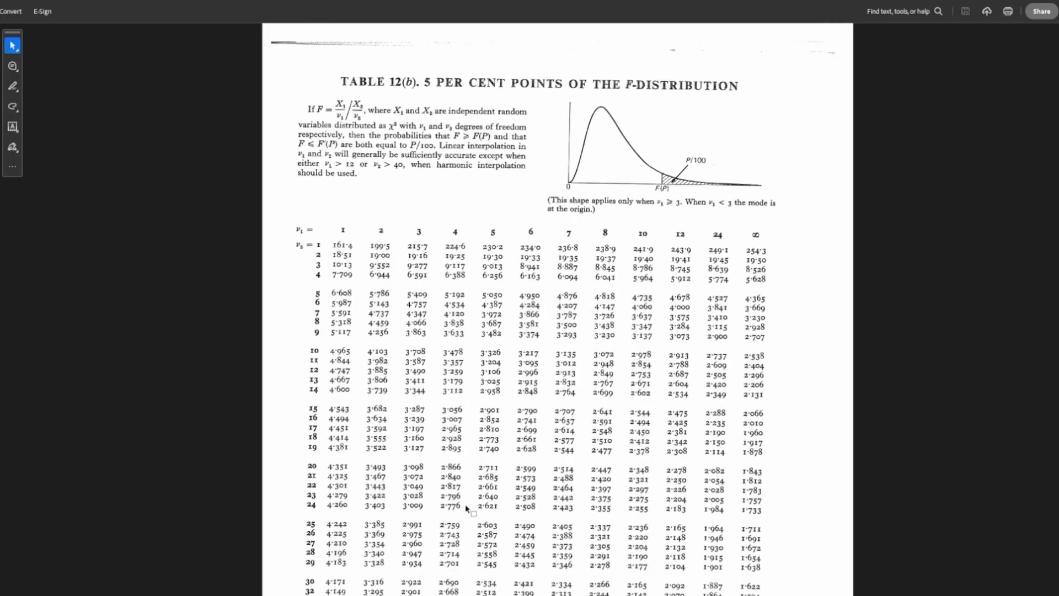
pyautogui.scroll(1, 467, 509)
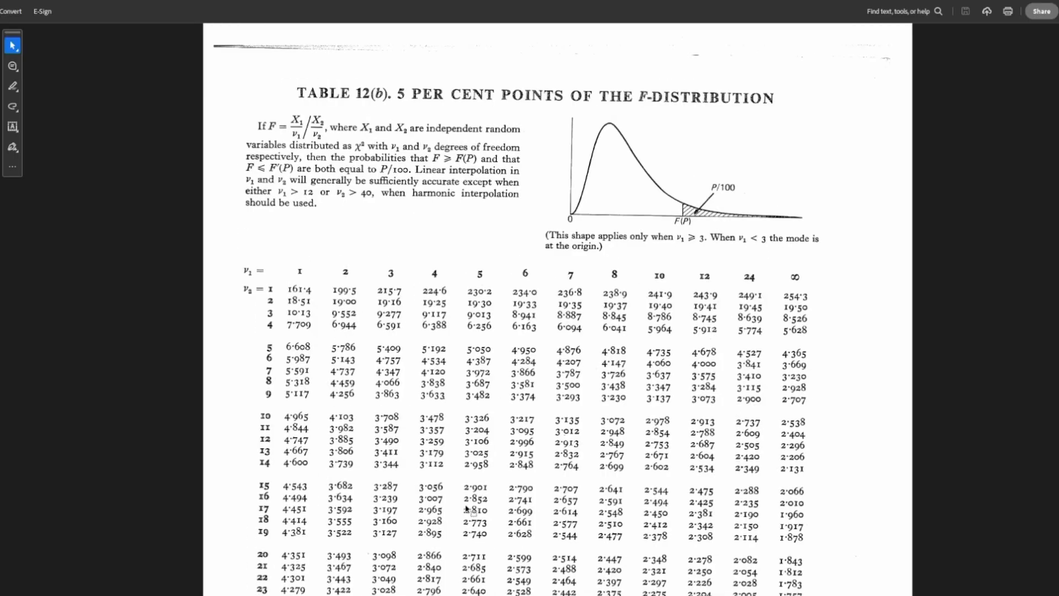
pyautogui.scroll(-3, 520, 564)
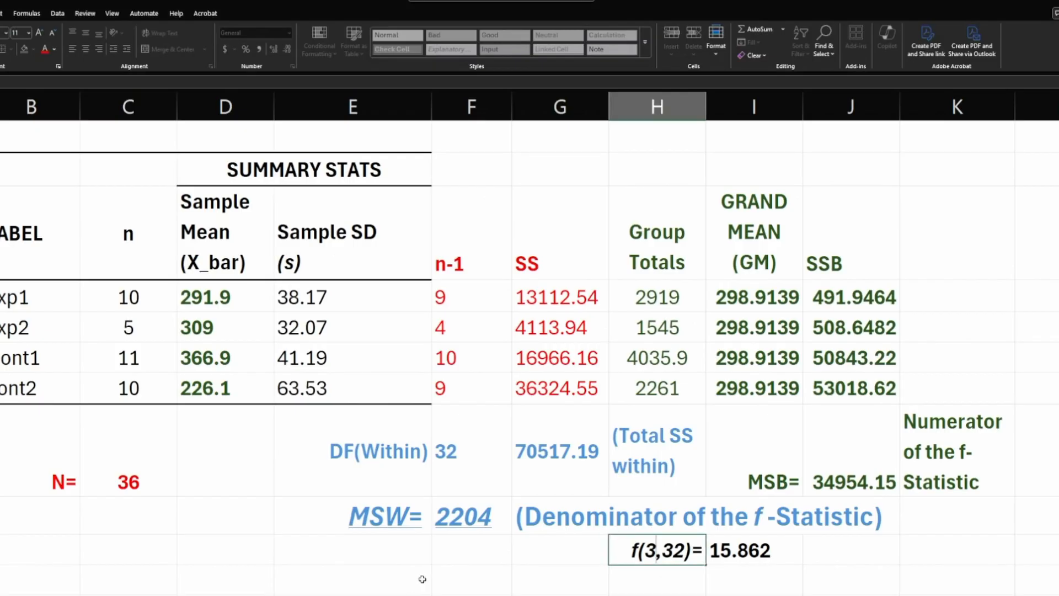
pyautogui.click(688, 576)
pyautogui.click(746, 574)
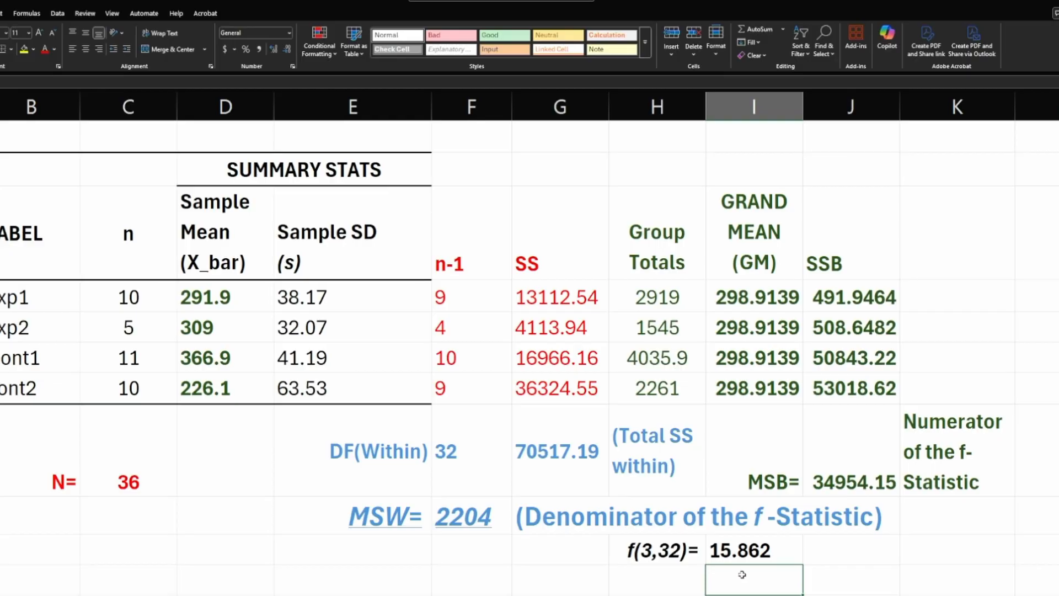
pyautogui.write('2.')
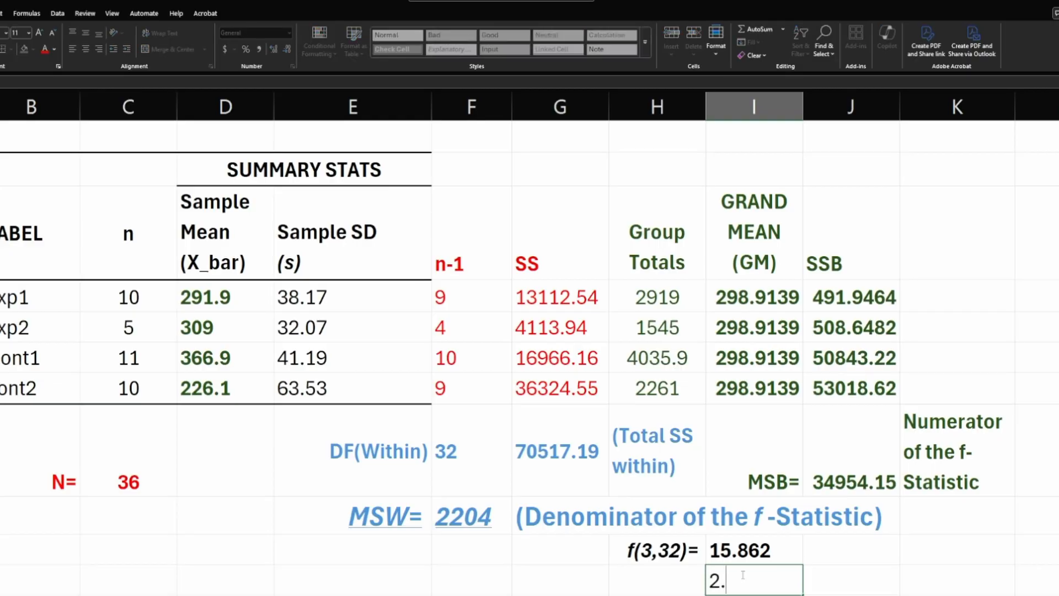
pyautogui.write('901')
# Step: Enter the label "CRIT 5%" in H11 beside the critical value
pyautogui.click(678, 582)
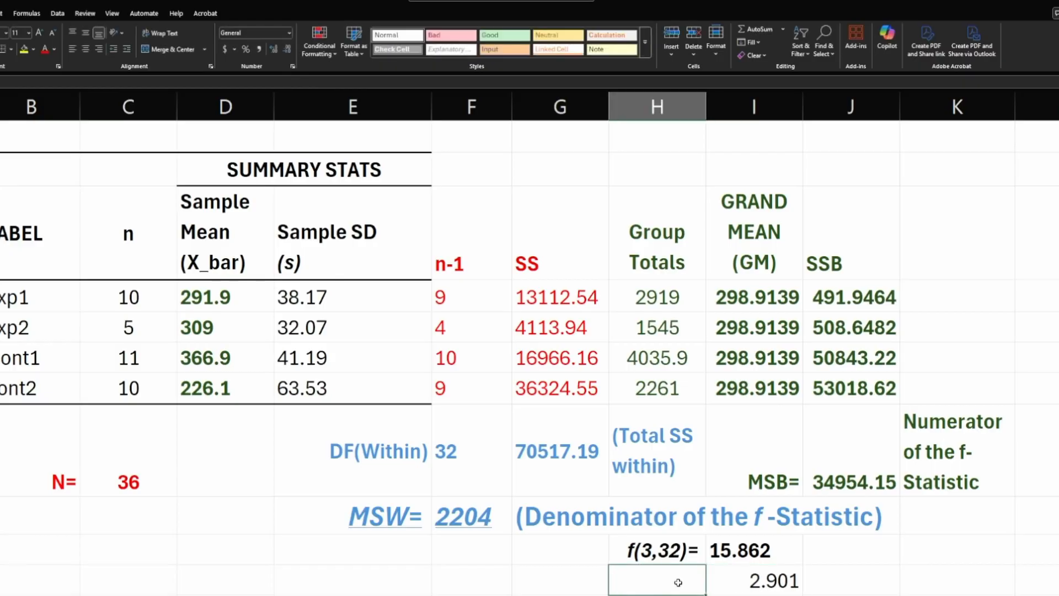
pyautogui.write('CRIT')
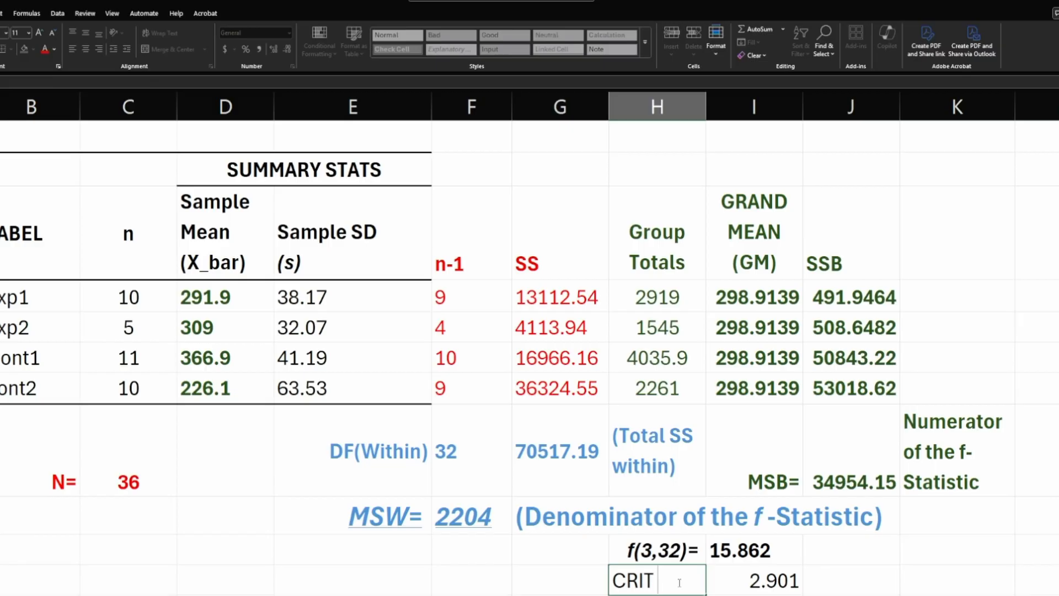
pyautogui.write('5%')
pyautogui.hotkey('shift', 'Left')
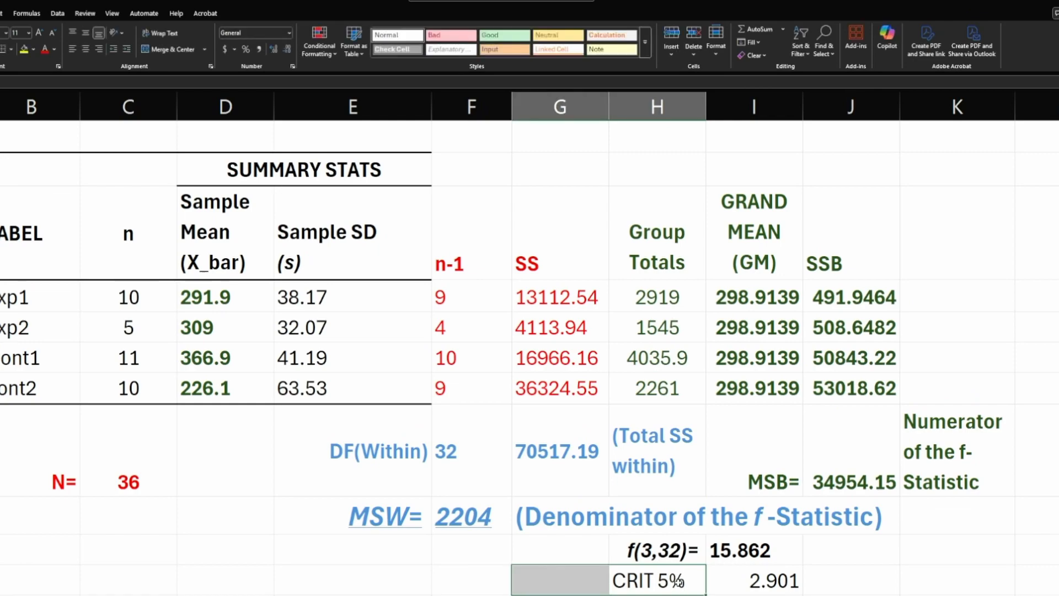
# Step: Remove the 5% from the label in H11 so it reads only "CRIT"
pyautogui.click(680, 580)
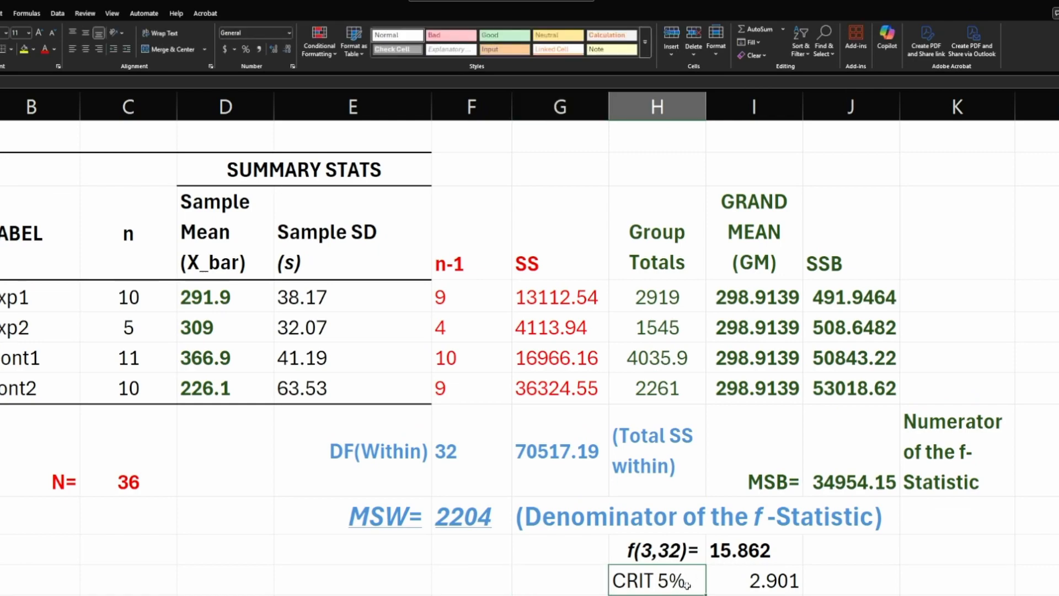
pyautogui.doubleClick(688, 586)
pyautogui.press('BackSpace')
pyautogui.press('BackSpace')
pyautogui.press('BackSpace')
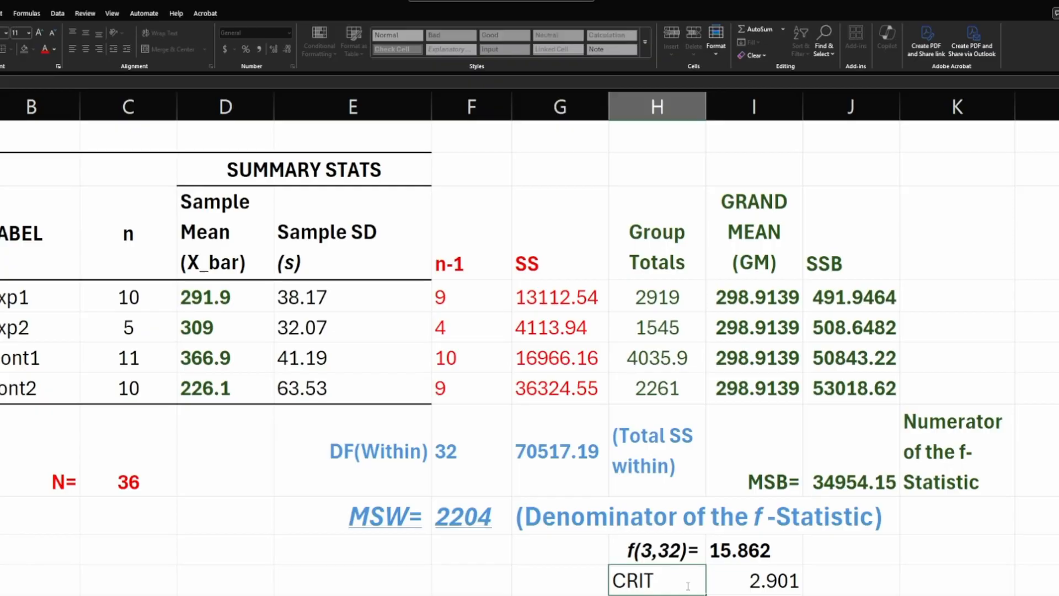
pyautogui.press('Return')
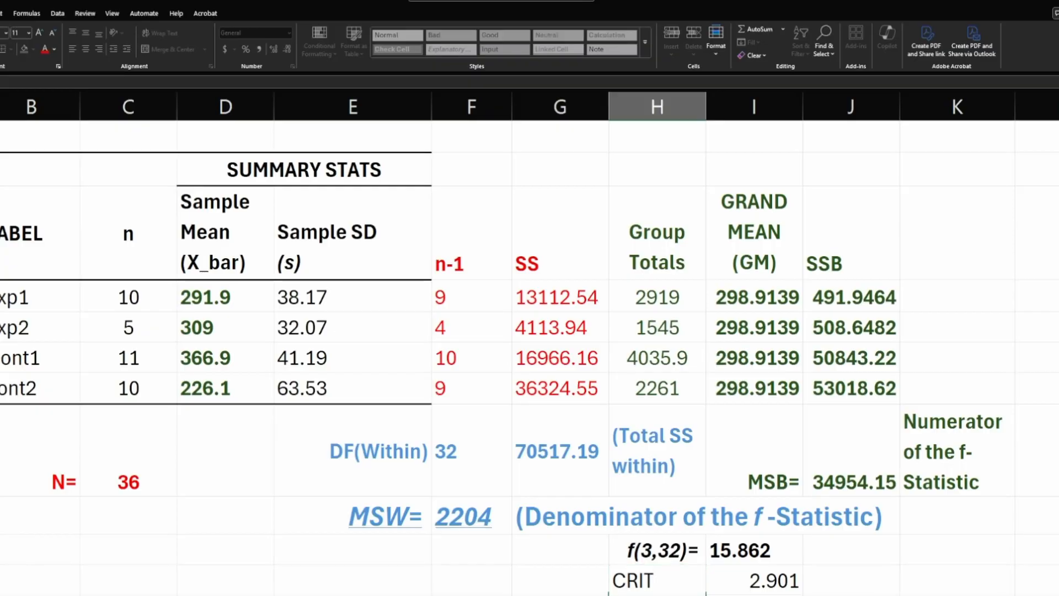
# Step: Enter the note "(Alpha=5%)" in H12 under the CRIT label
pyautogui.write('p')
pyautogui.press('Left')
pyautogui.press('Left')
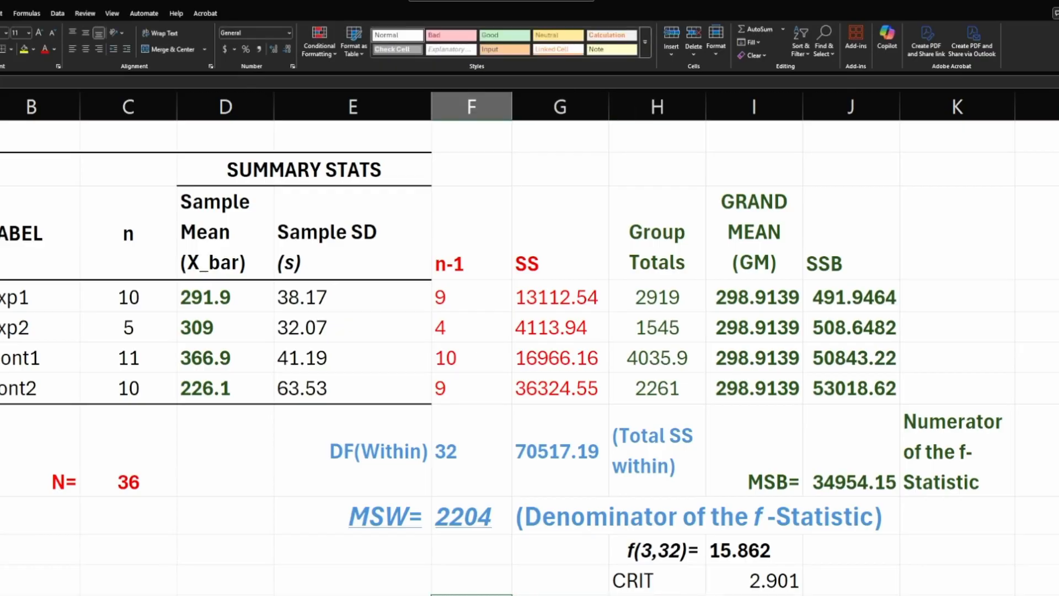
pyautogui.doubleClick(658, 595)
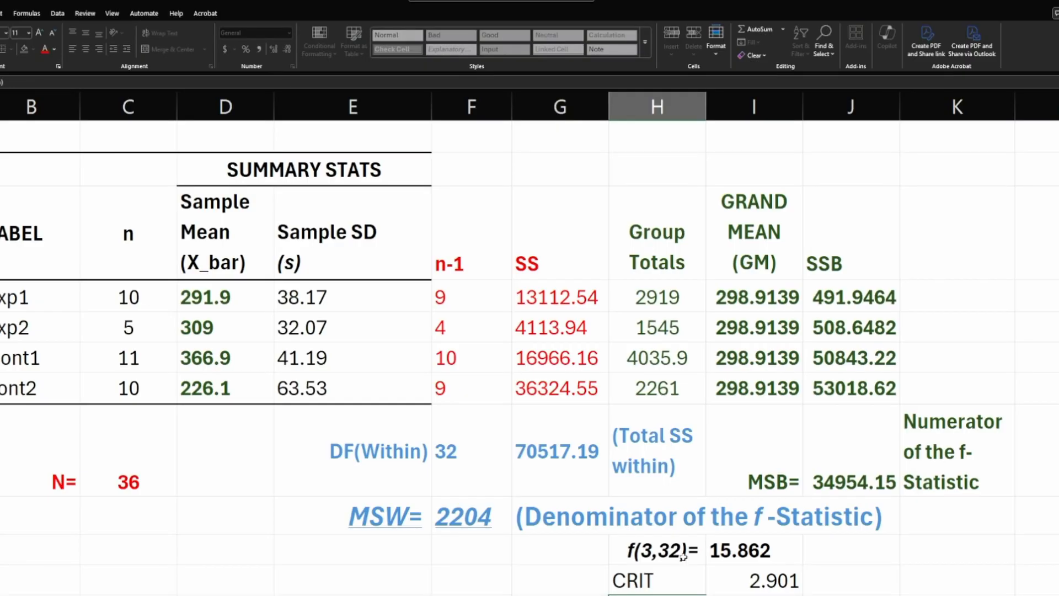
# Step: Make H11:I11 bold, with the CRIT label right-aligned and the critical value left-aligned
pyautogui.click(662, 580)
pyautogui.hotkey('shift', 'Right')
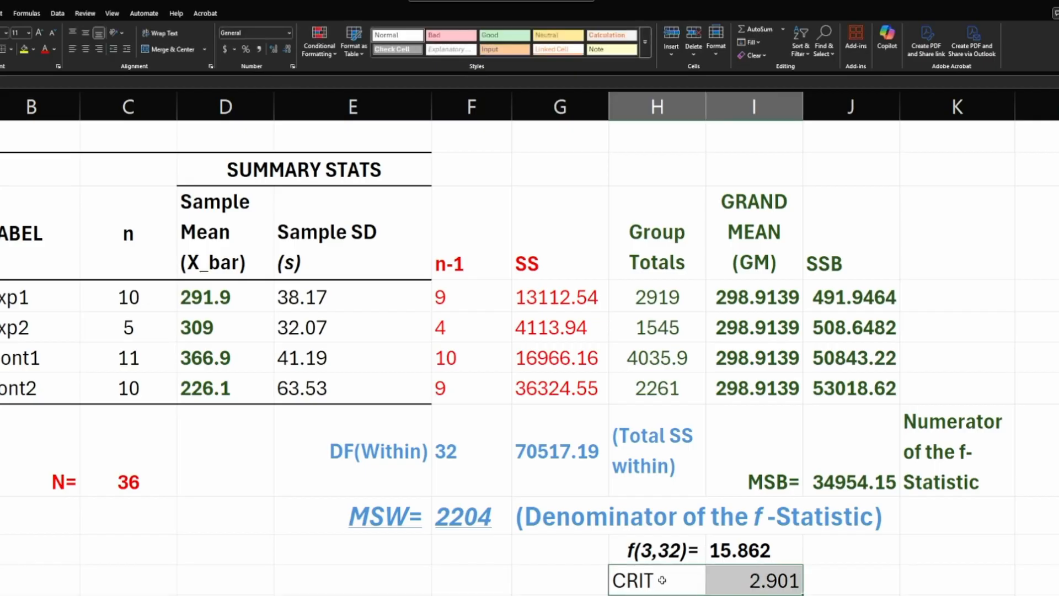
pyautogui.hotkey('ctrl', 'b')
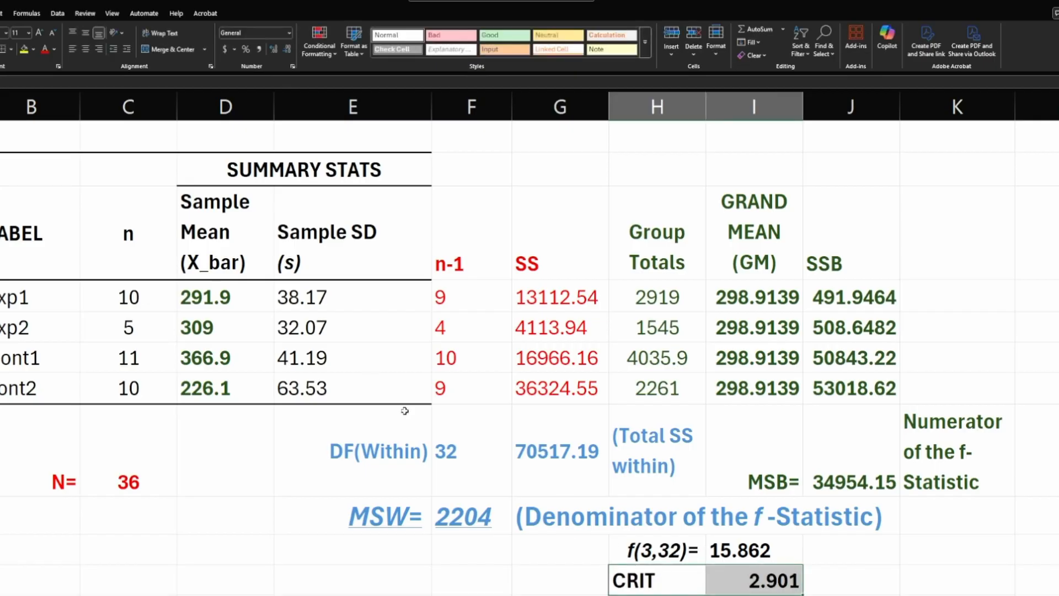
pyautogui.click(669, 575)
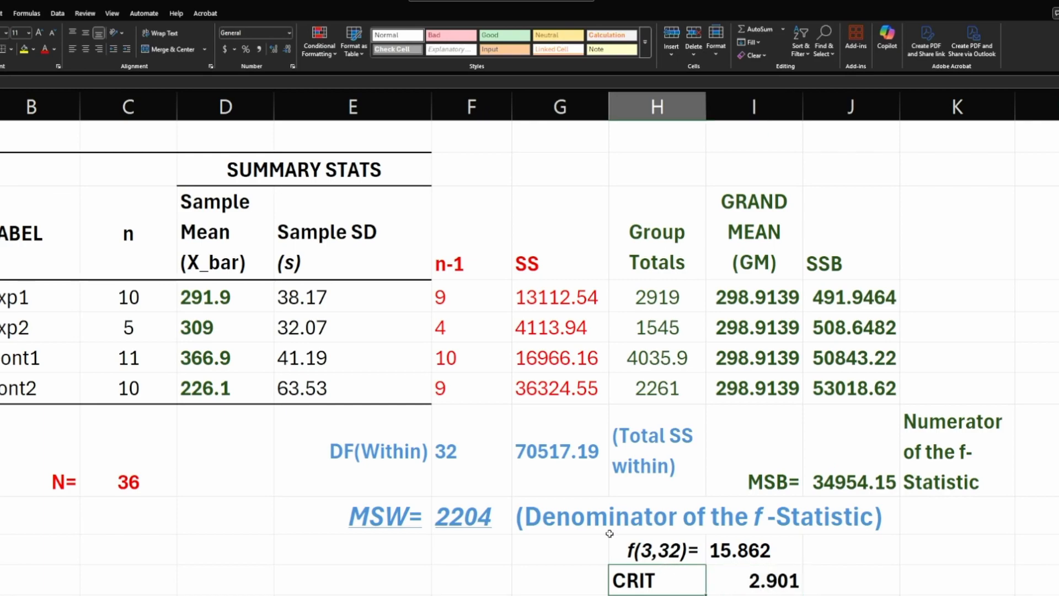
pyautogui.click(99, 49)
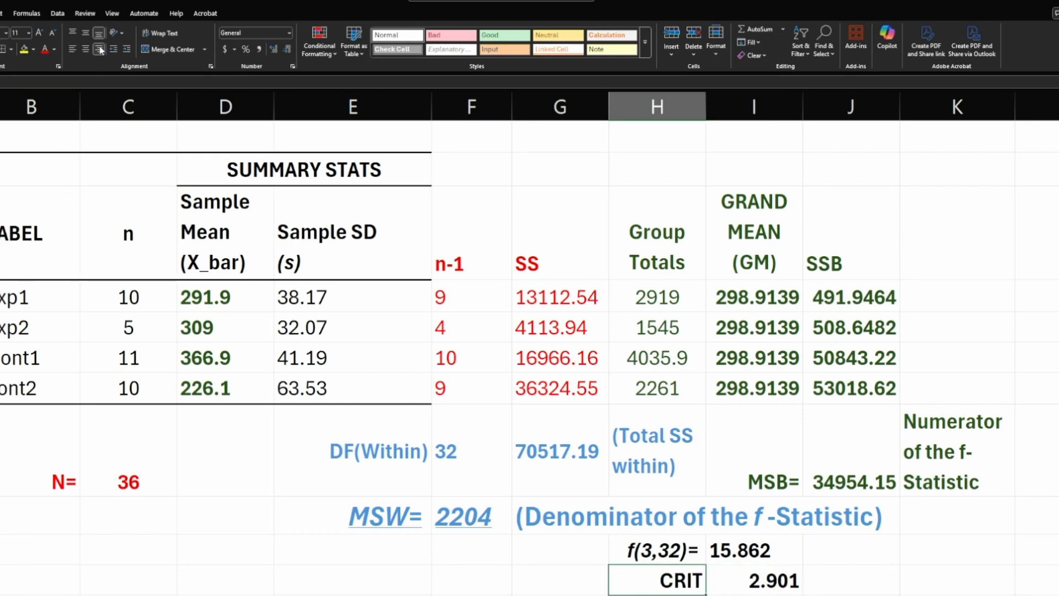
pyautogui.click(784, 579)
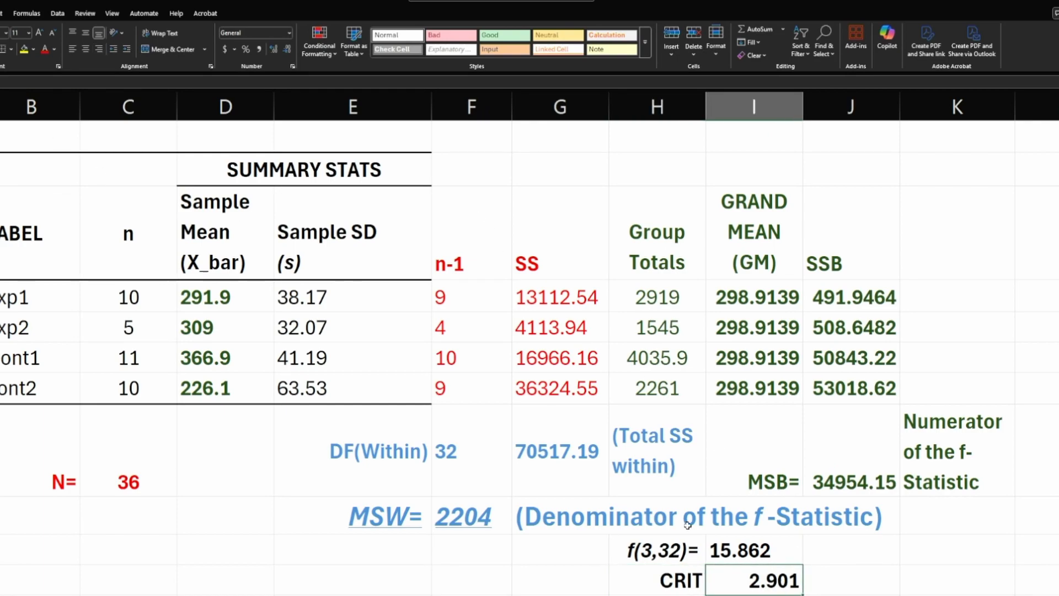
pyautogui.click(72, 48)
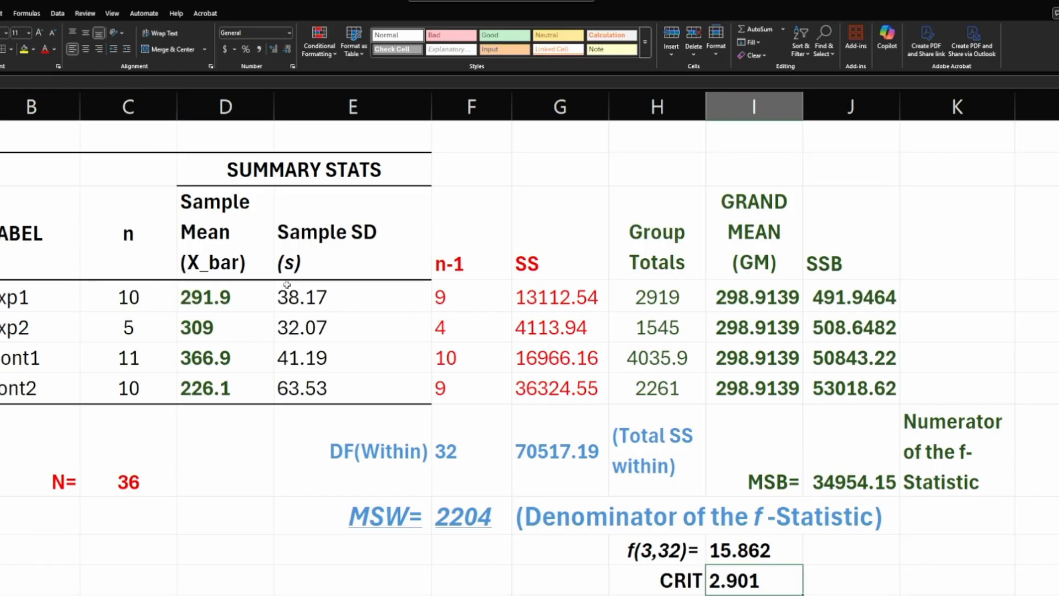
# Step: Add an equals sign to the label in H11 so it reads "CRIT="
pyautogui.doubleClick(698, 582)
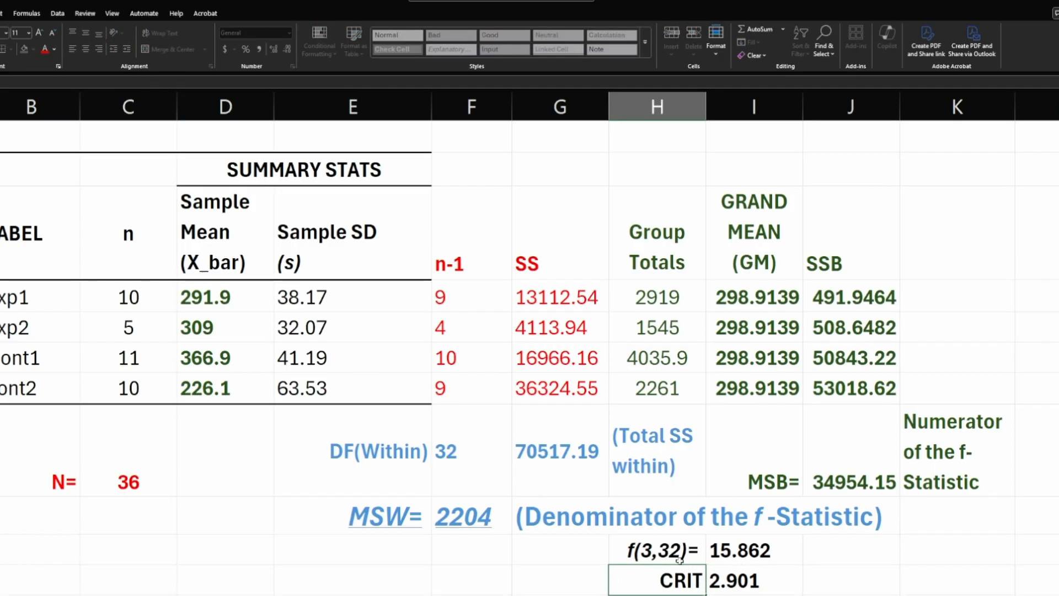
pyautogui.write('=')
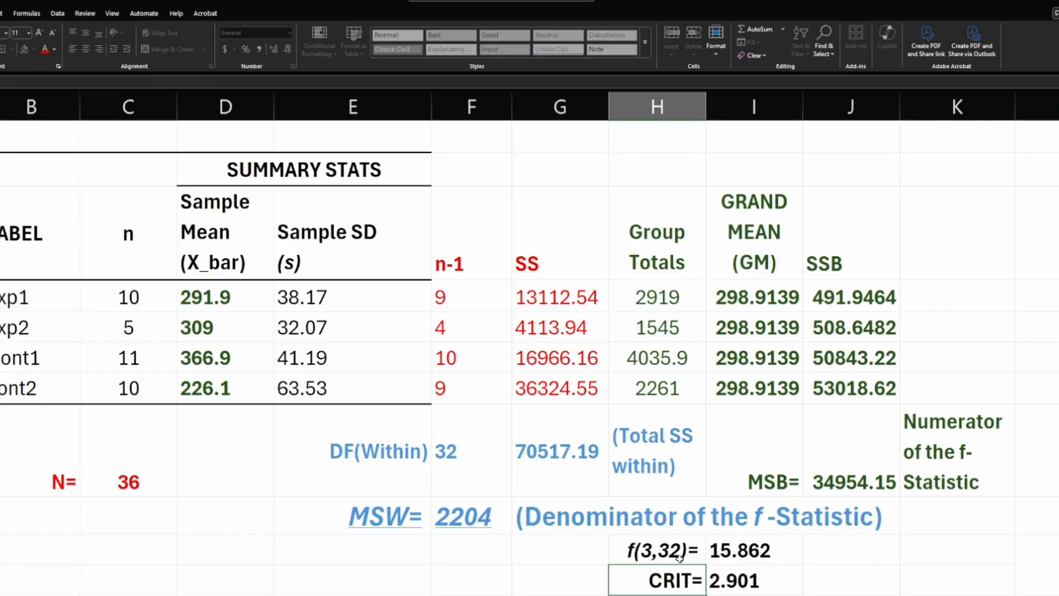
pyautogui.press('Return')
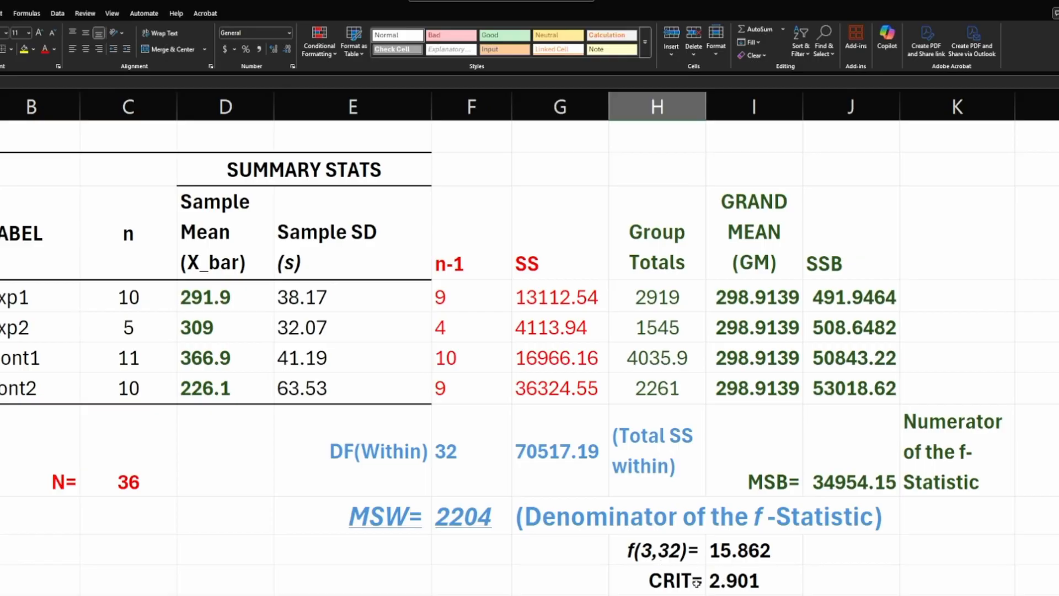
# Step: Merge and center cells A13:F13 below the summary table
pyautogui.scroll(-1, 731, 576)
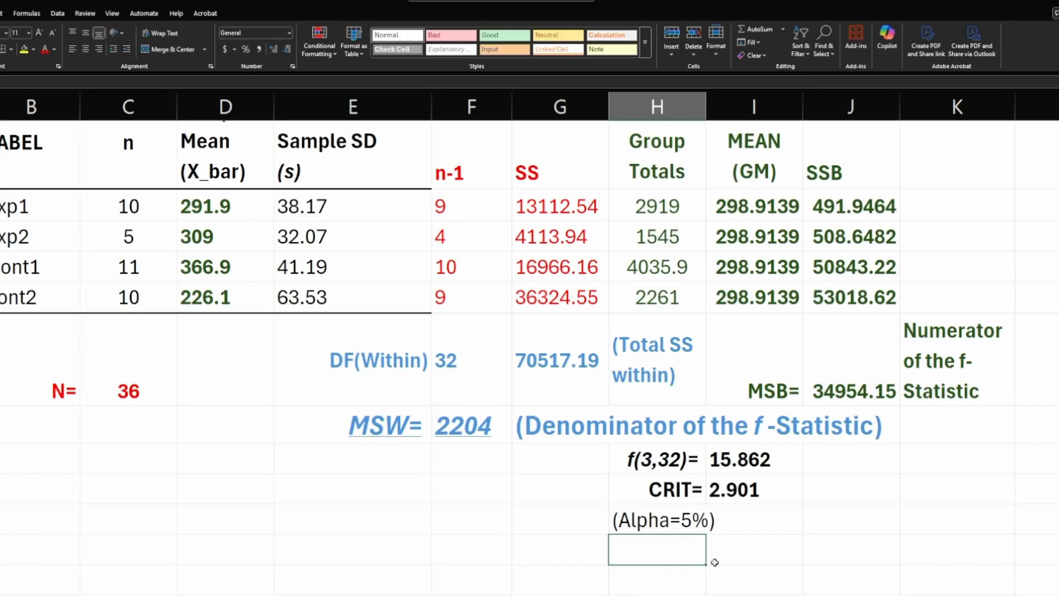
pyautogui.click(0, 549)
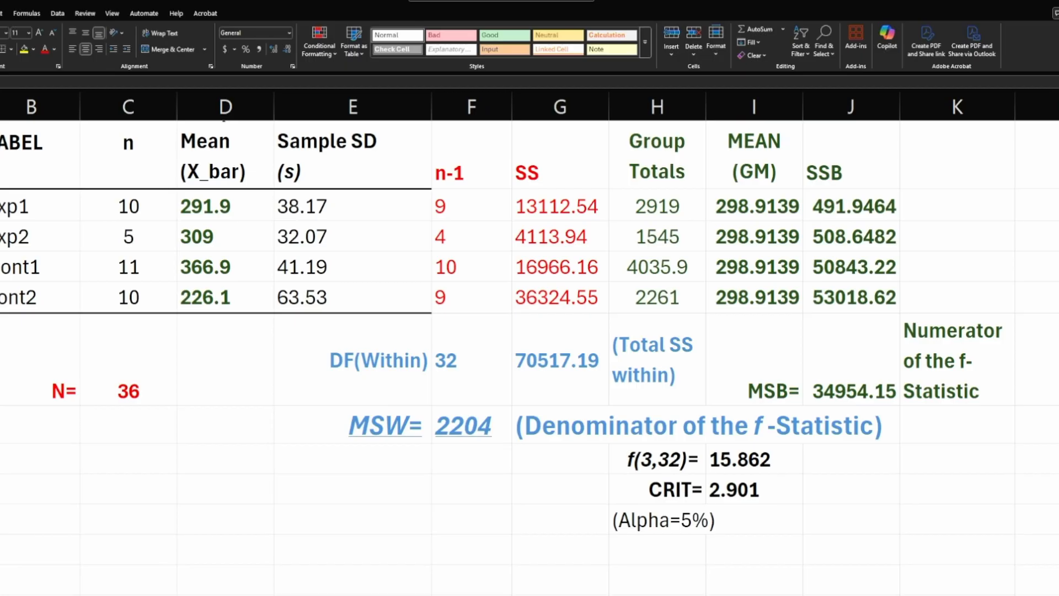
pyautogui.hotkey('shift', 'Right')
pyautogui.hotkey('shift', 'Right')
pyautogui.hotkey('shift', 'Right')
pyautogui.hotkey('shift', 'Right')
pyautogui.hotkey('shift', 'Right')
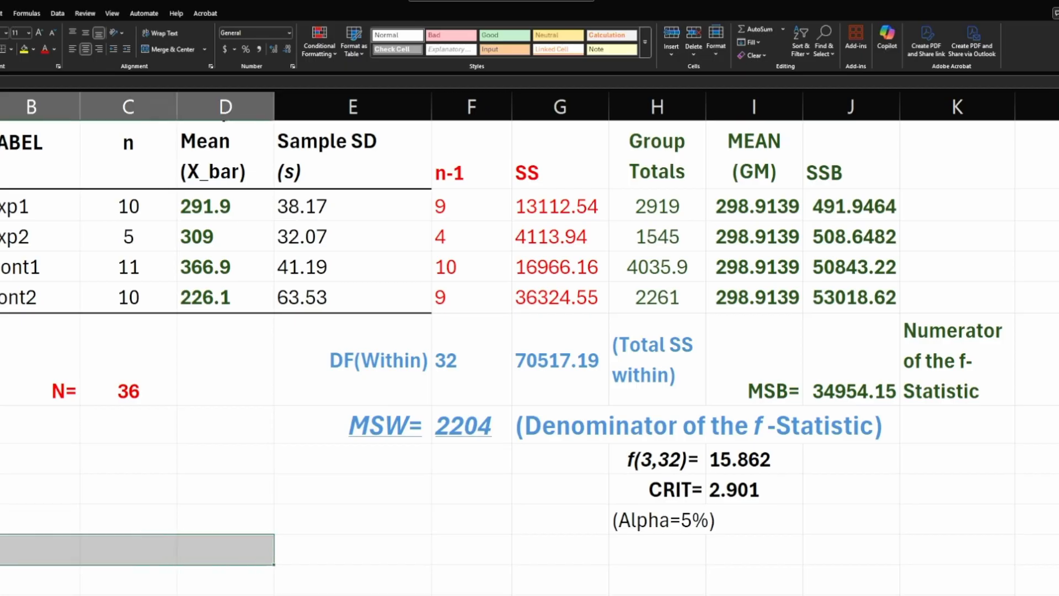
pyautogui.click(160, 51)
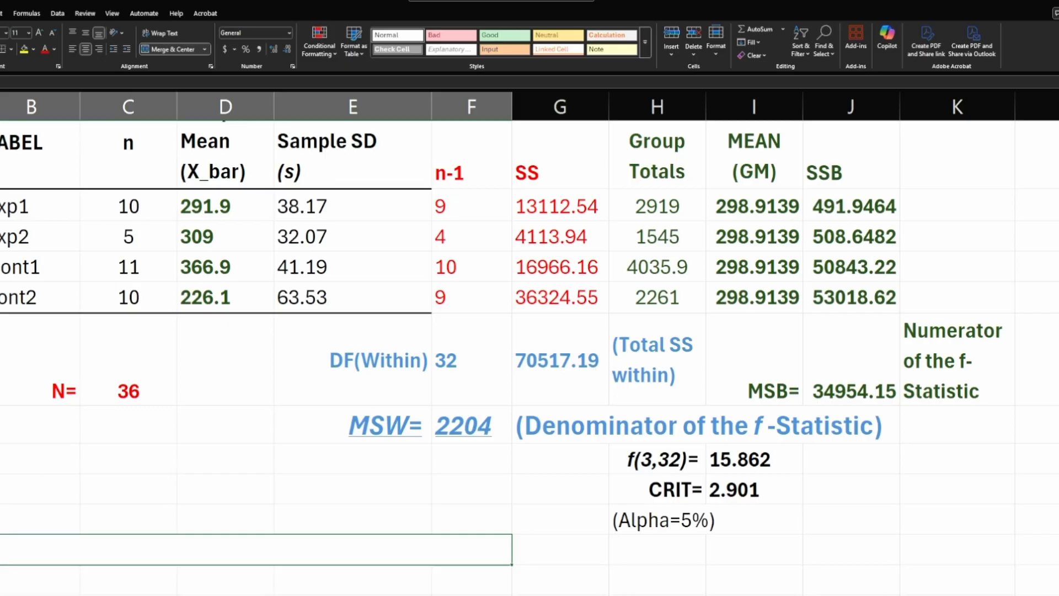
# Step: Enter the conclusion text "The results suggest that the group means" in the merged cell A13:F13
pyautogui.write('The r')
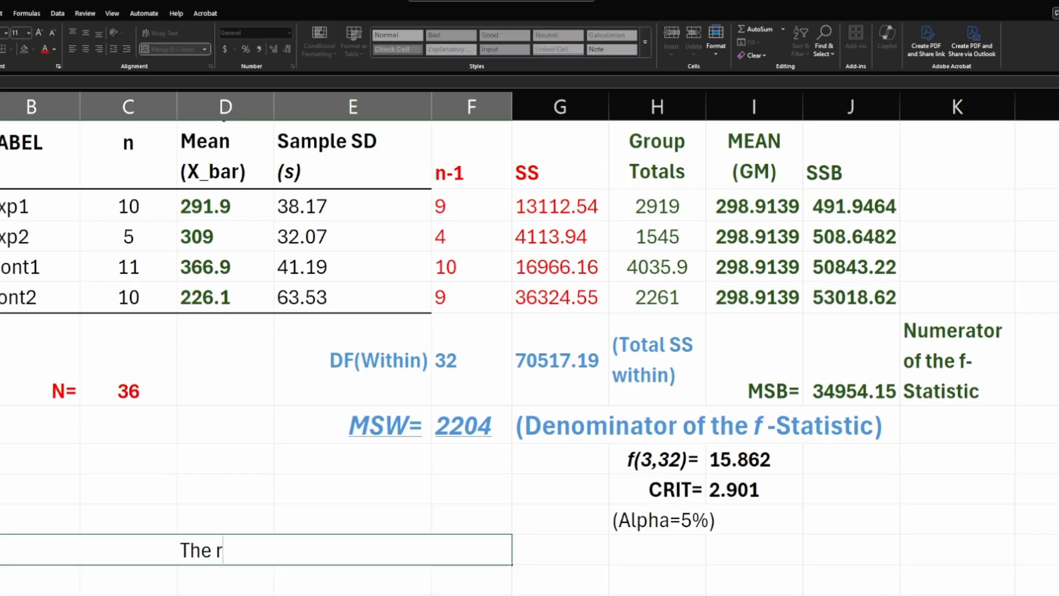
pyautogui.write('esults')
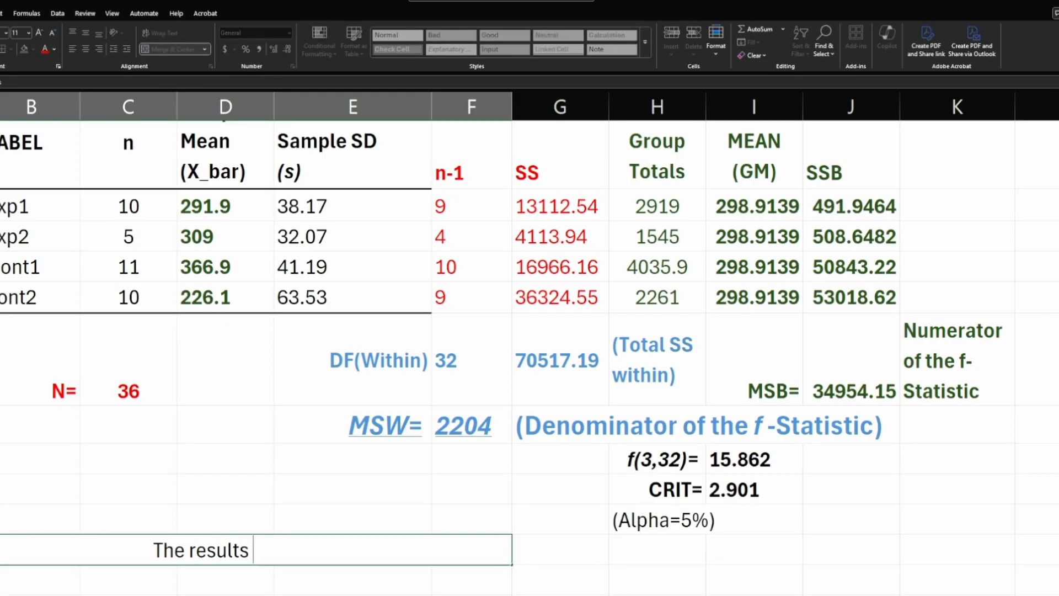
pyautogui.write(' sugg')
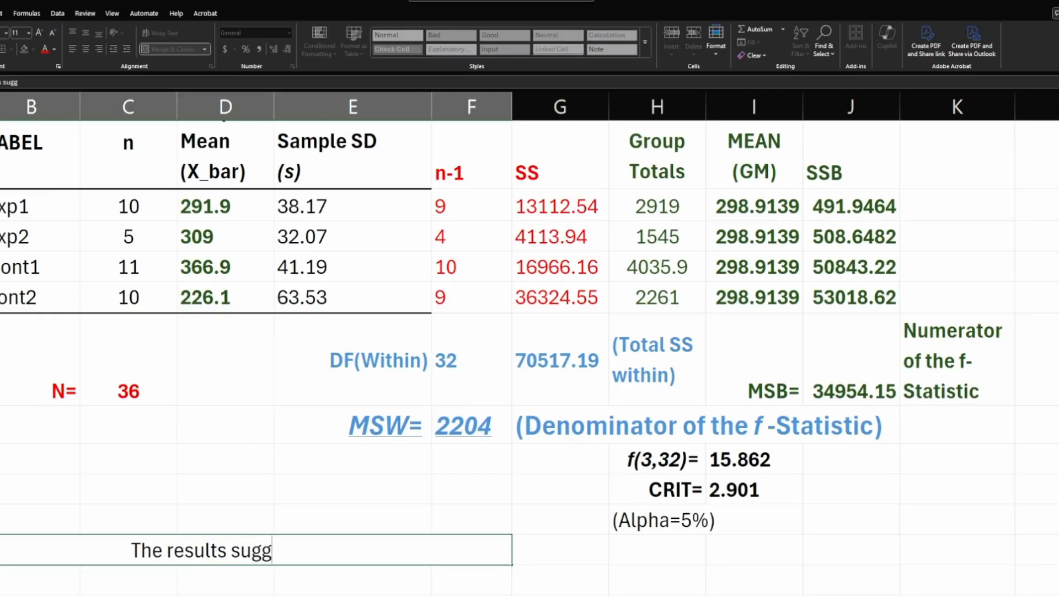
pyautogui.write('est that the ')
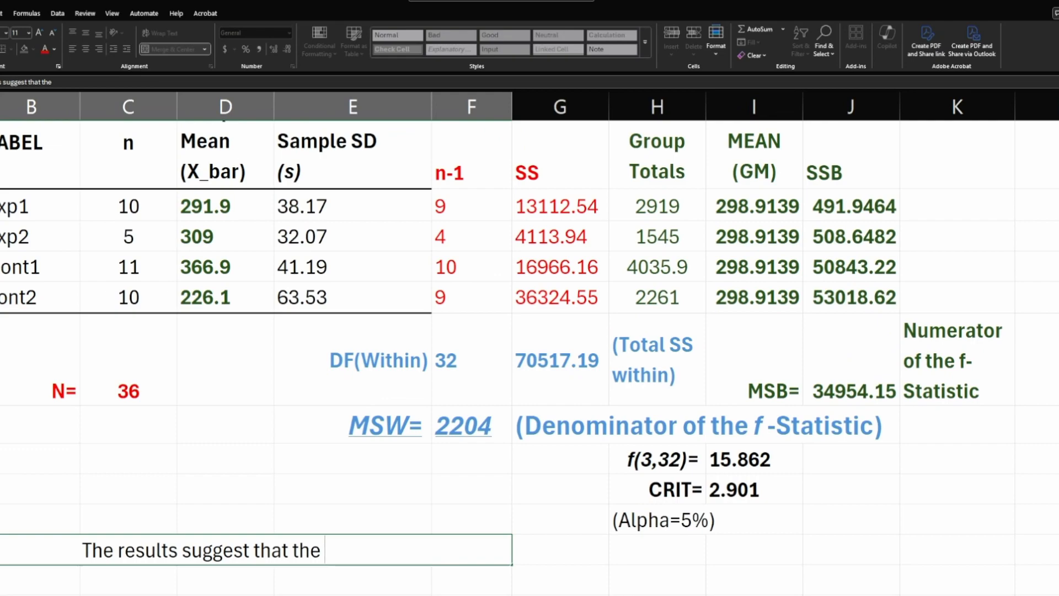
pyautogui.write('grou')
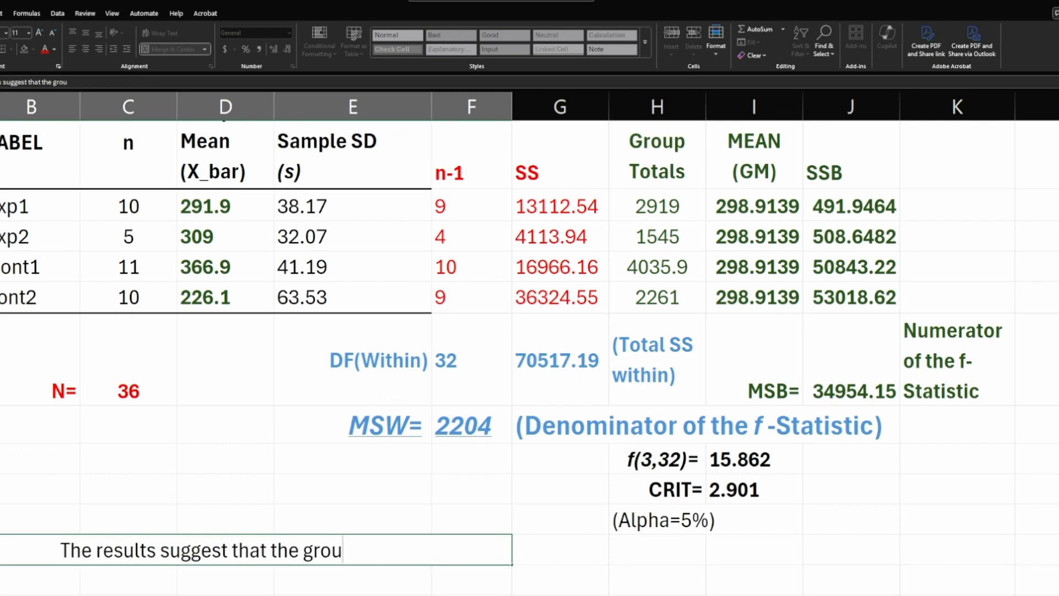
pyautogui.write('p mean')
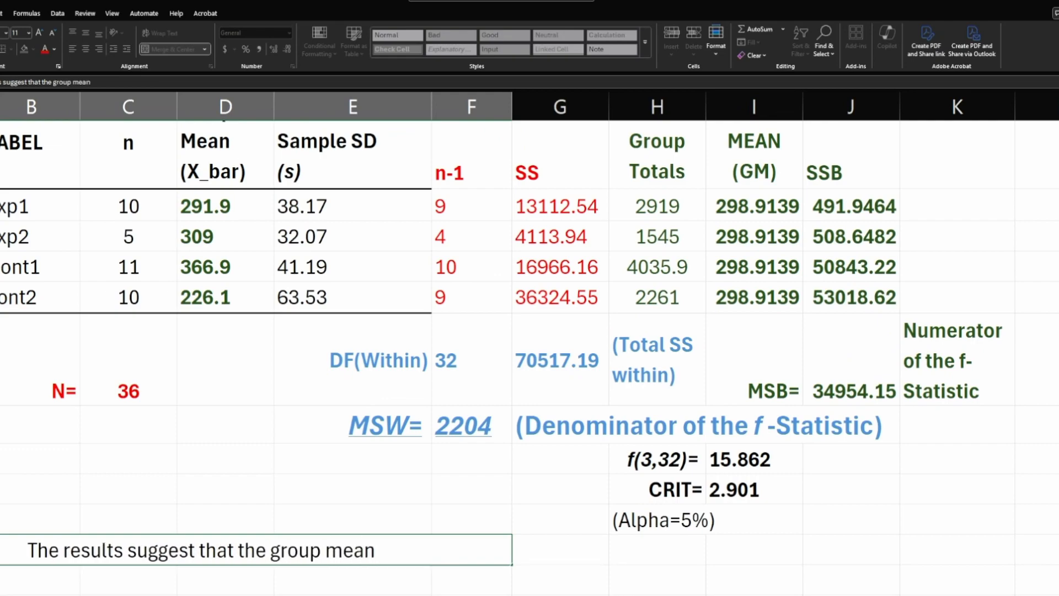
pyautogui.write('s')
pyautogui.hotkey('ctrl', 'Return')
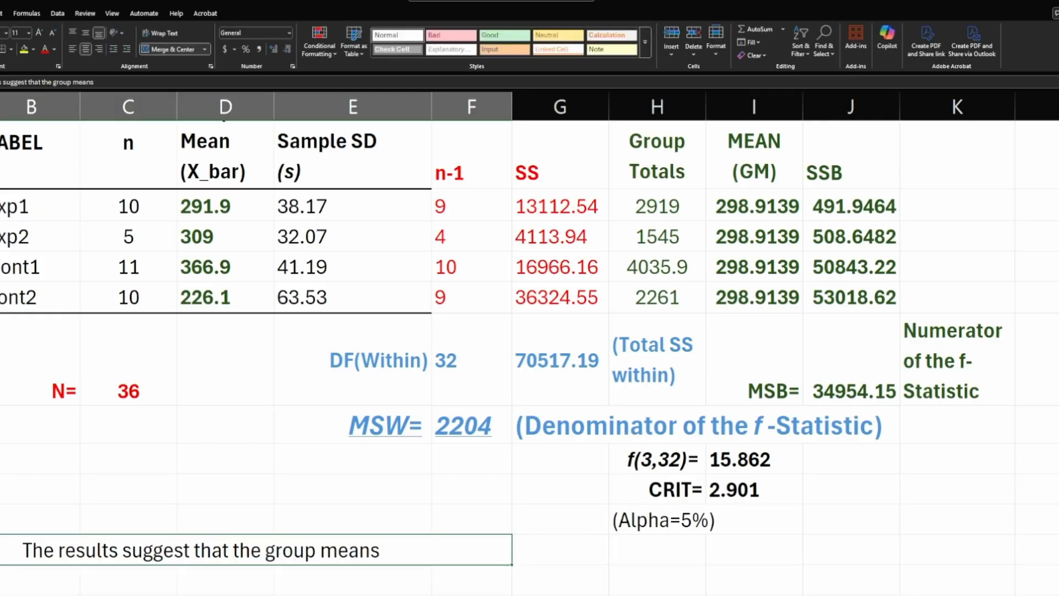
# Step: Insert "[population]" before "means" in the conclusion text in the merged cell A13:F13
pyautogui.doubleClick(325, 551)
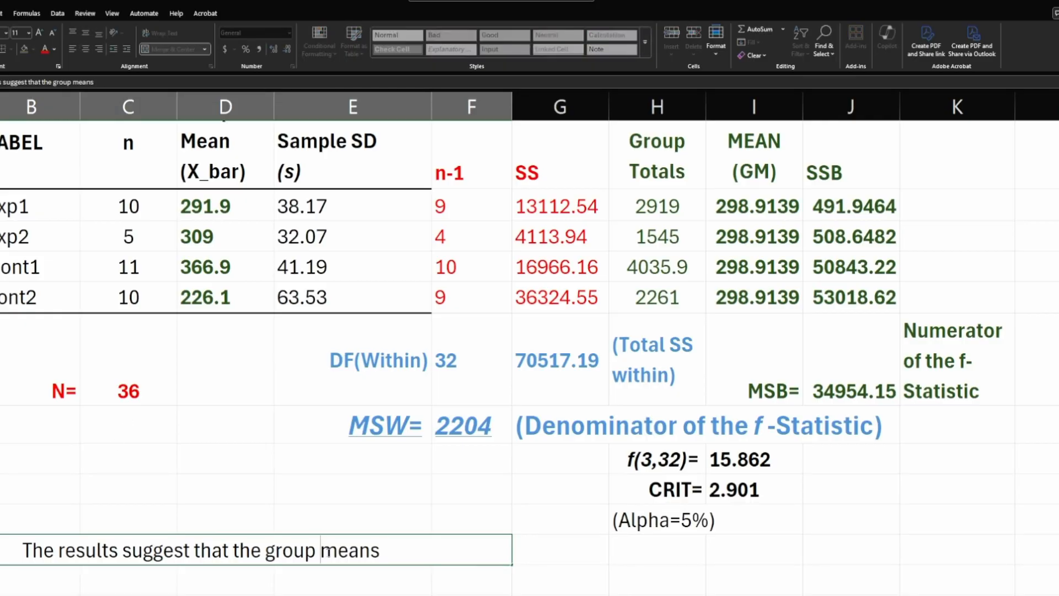
pyautogui.write('[] ')
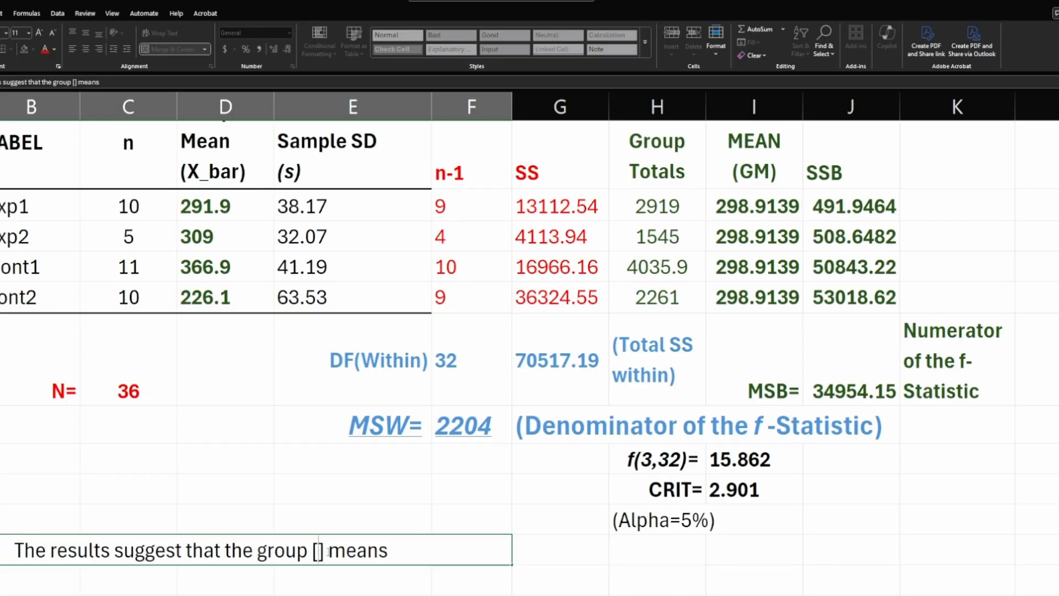
pyautogui.write('populatio')
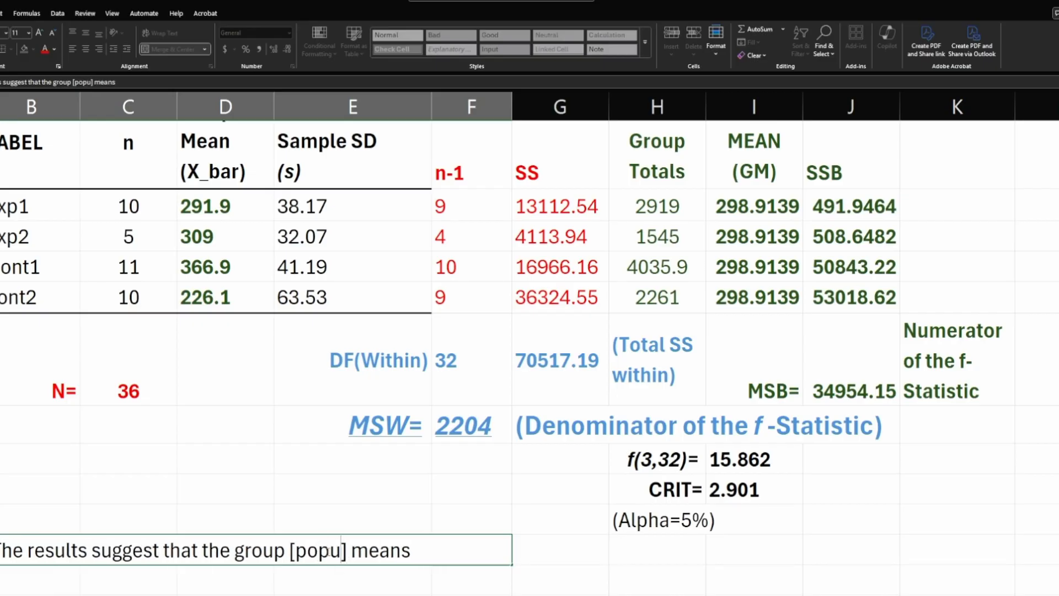
pyautogui.write('n')
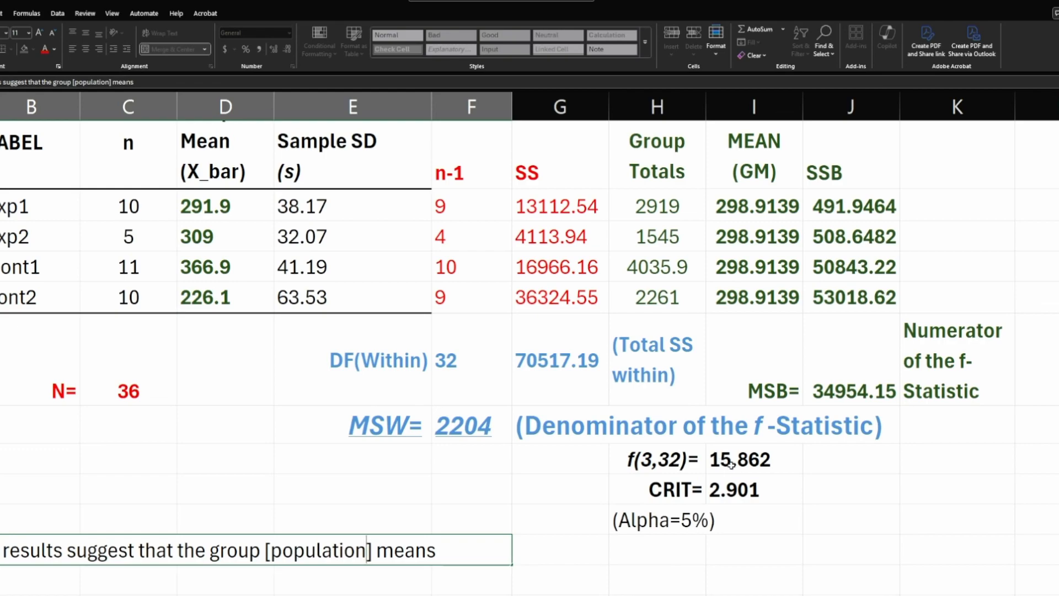
# Step: Extend the conclusion sentence after "means" with "are not all equal at the 5% significance level"
pyautogui.click(455, 556)
pyautogui.write('are')
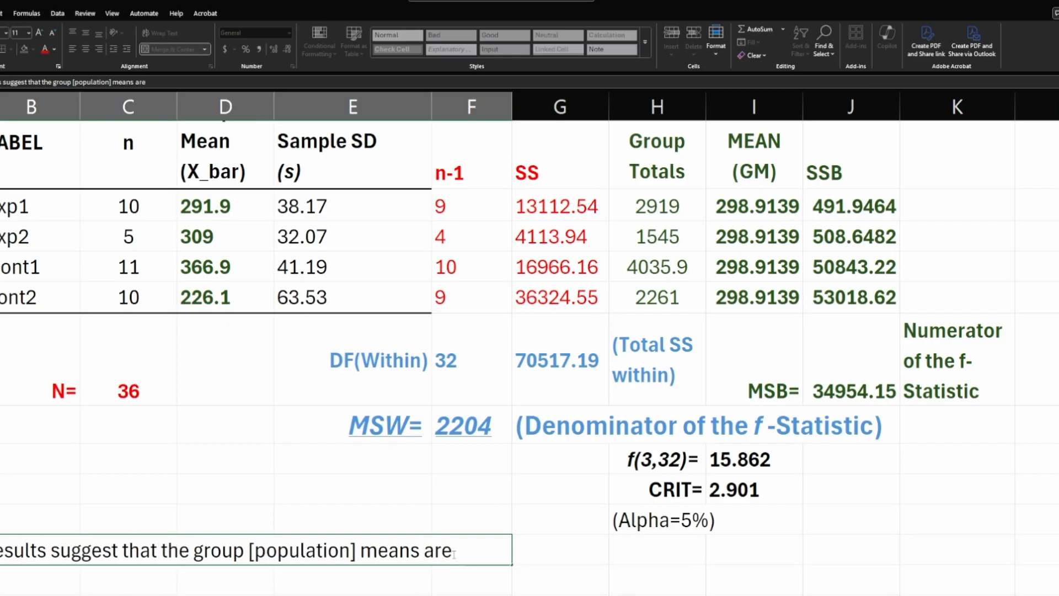
pyautogui.write(' not al')
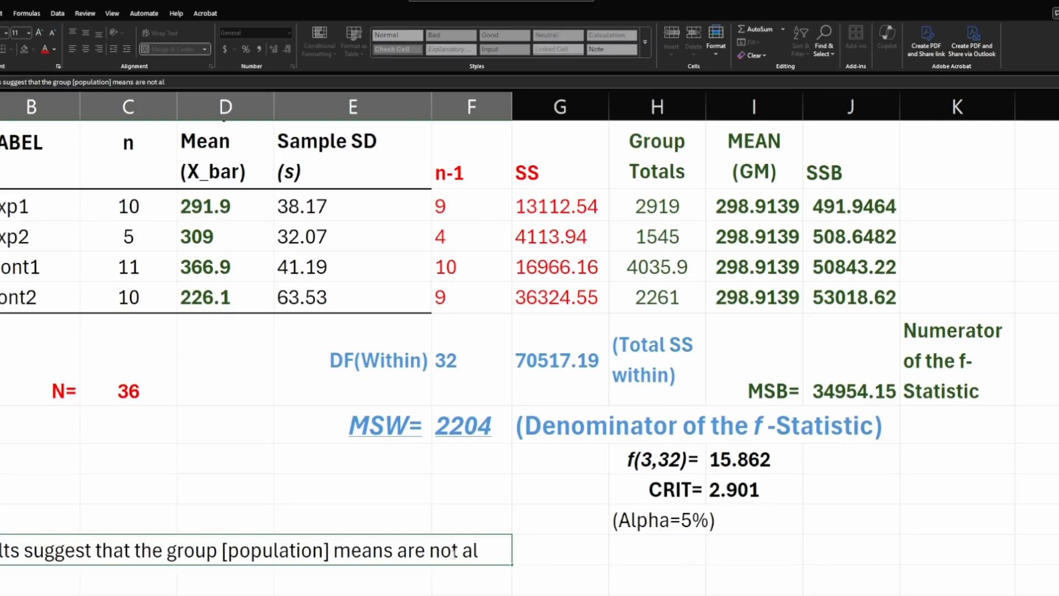
pyautogui.write('l equal')
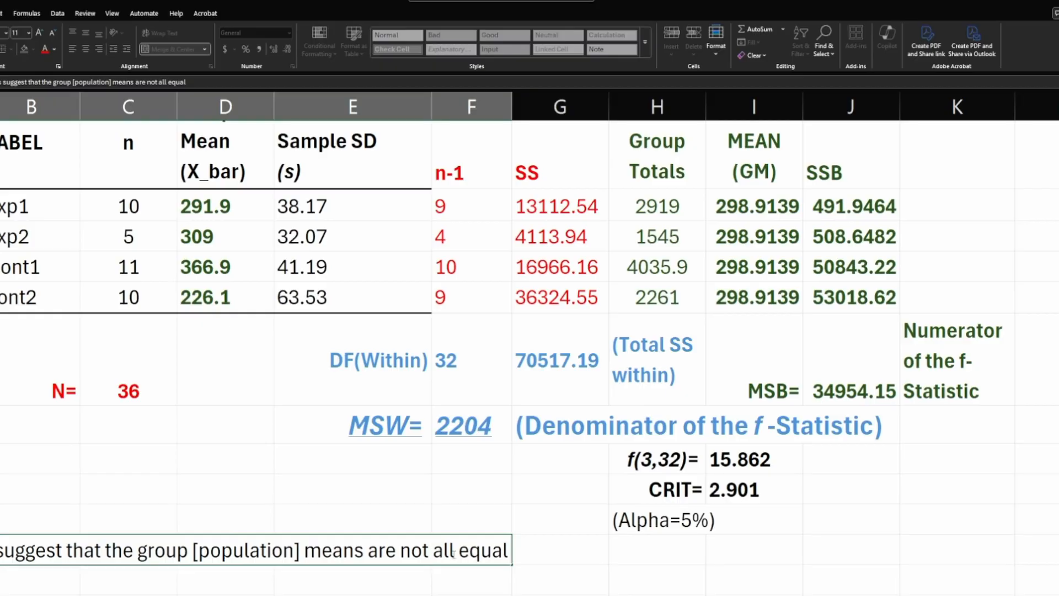
pyautogui.write(' a')
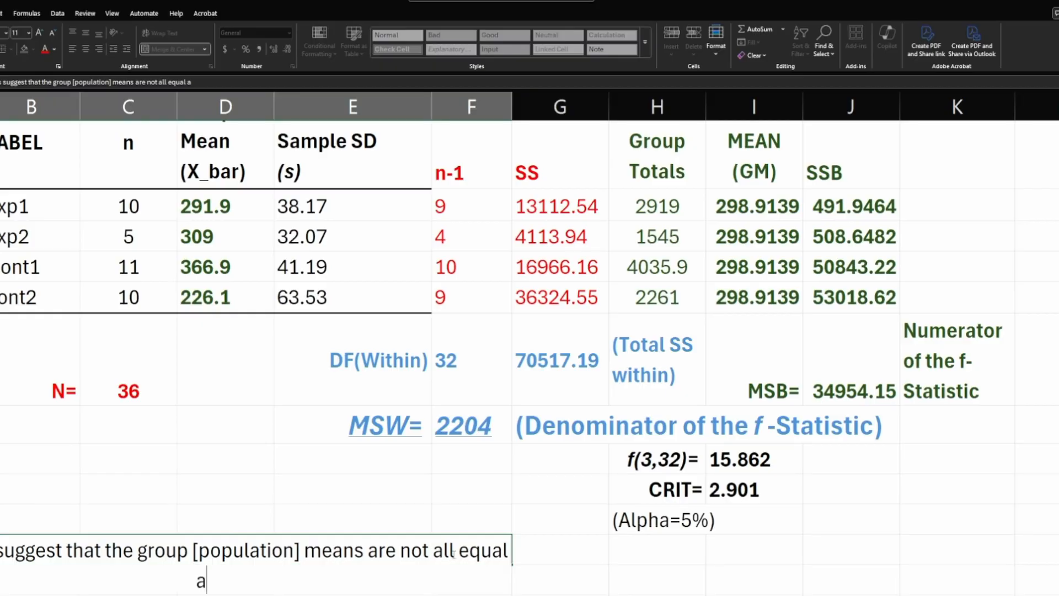
pyautogui.write('t the')
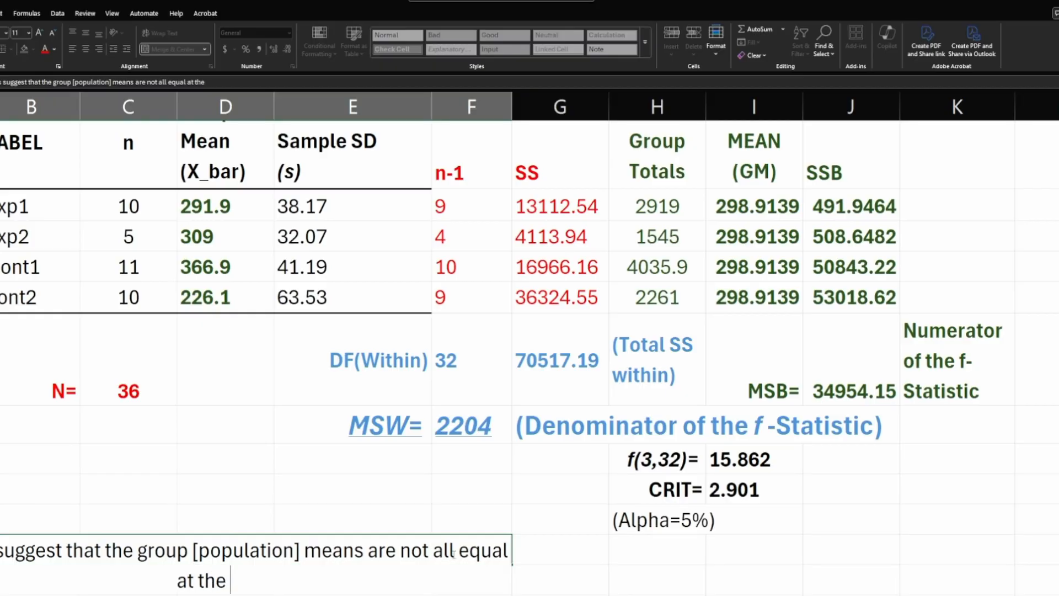
pyautogui.write(' 5%')
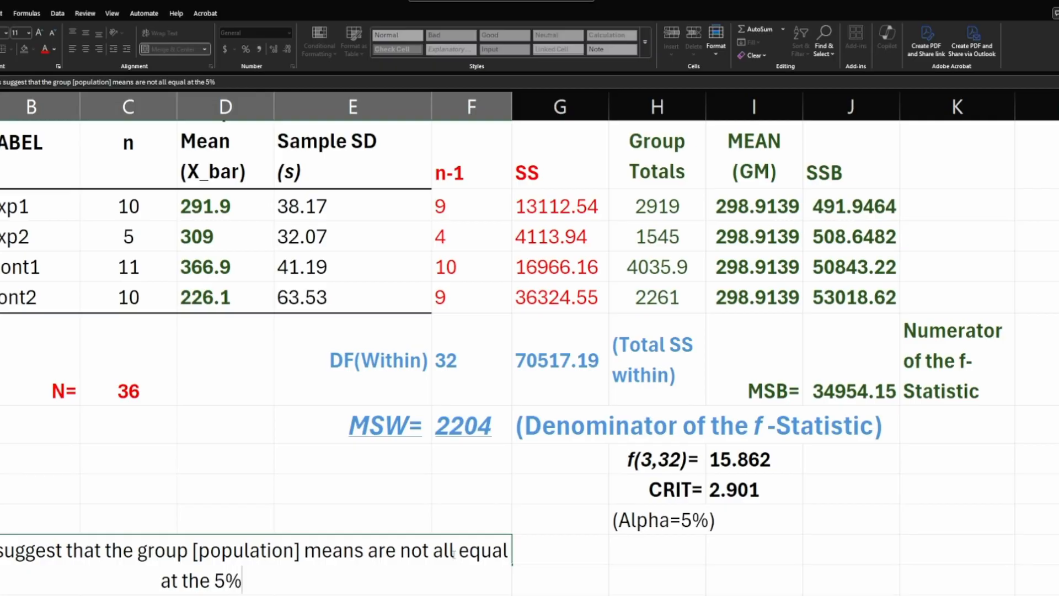
pyautogui.write(' si')
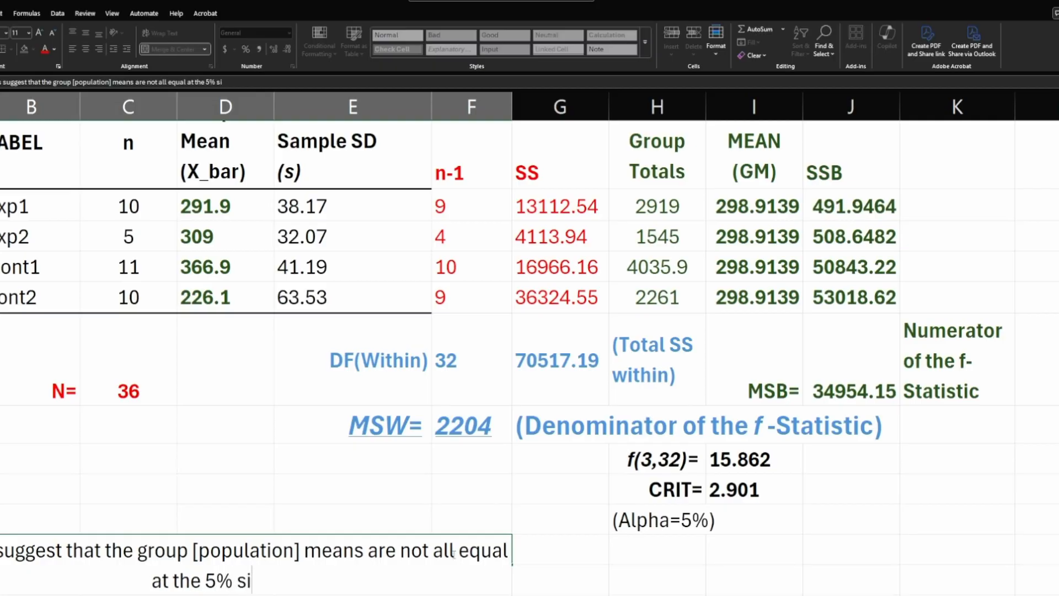
pyautogui.write('gnificance ')
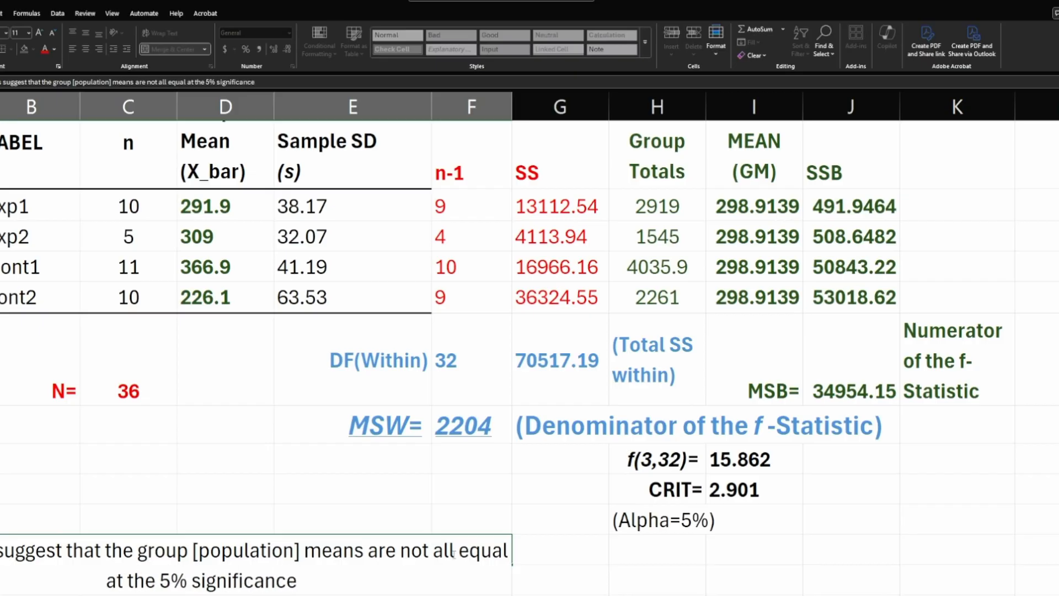
pyautogui.write('level')
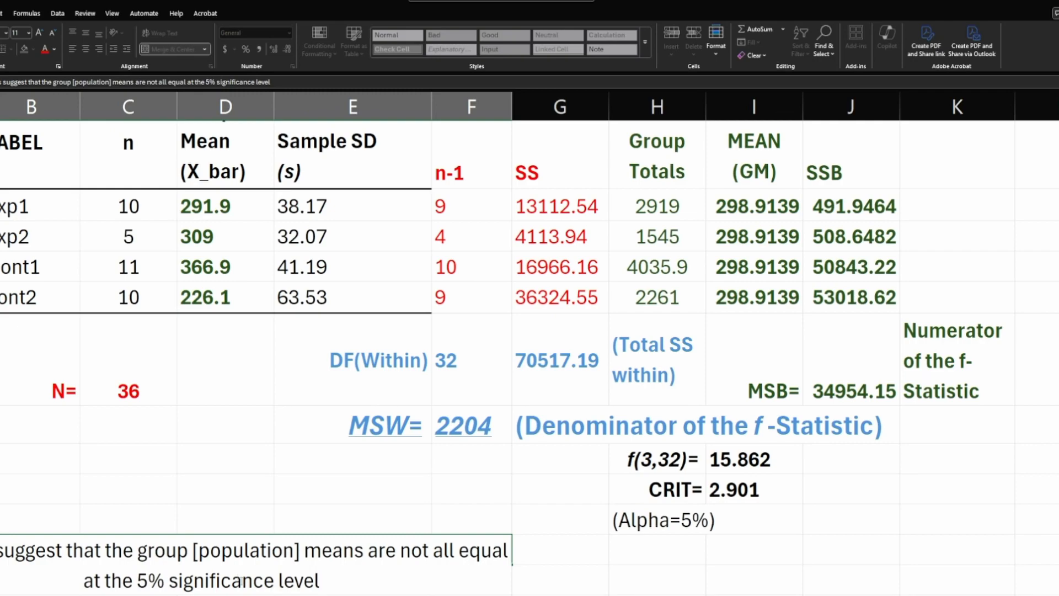
pyautogui.hotkey('ctrl', 'Return')
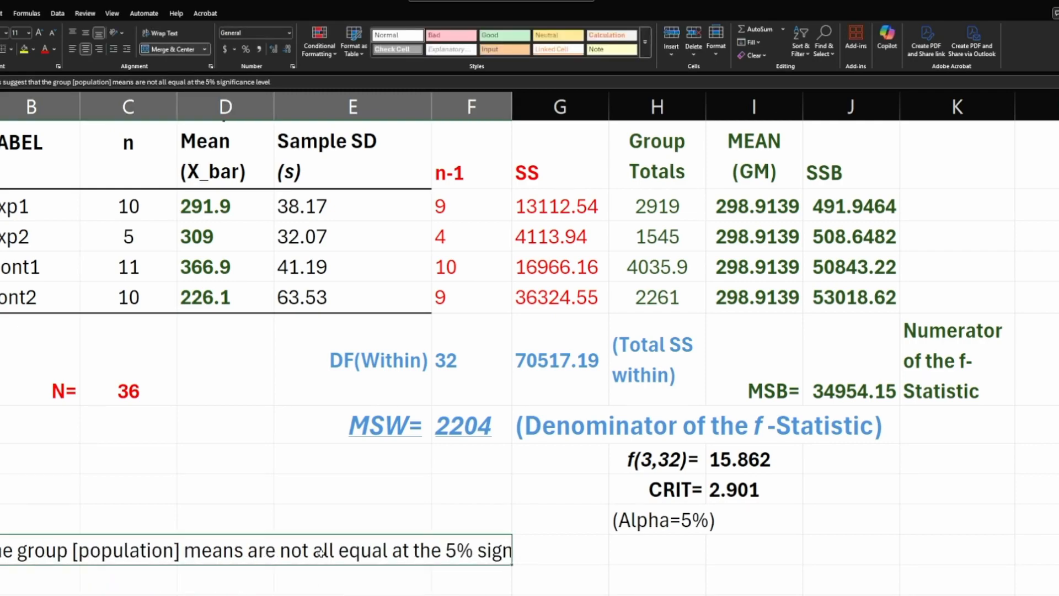
# Step: Left-align the conclusion text and unmerge its cells so the sentence can run across row 13
pyautogui.click(73, 49)
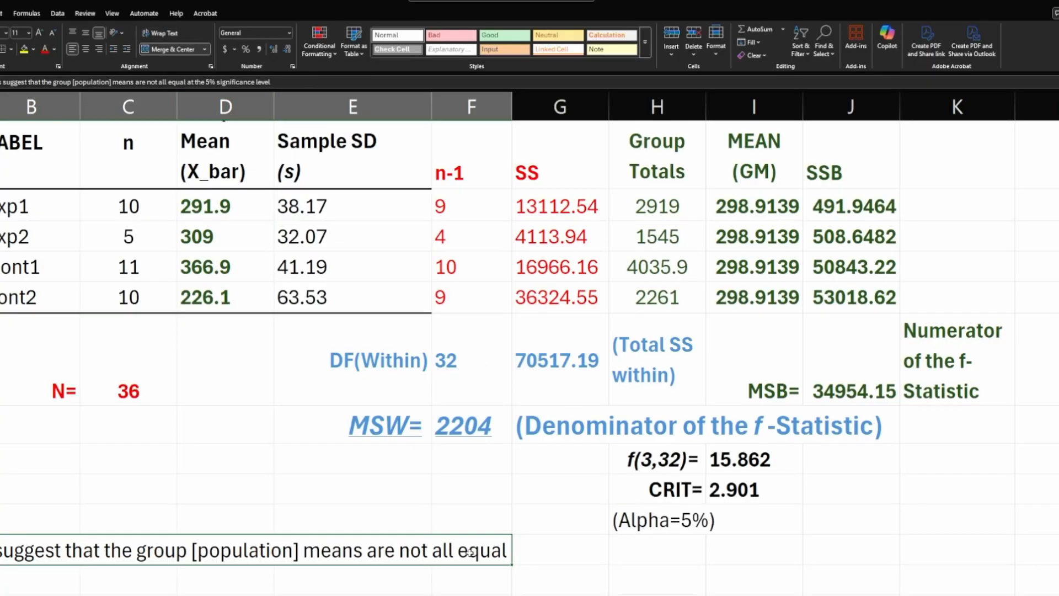
pyautogui.hotkey('shift', 'Right')
pyautogui.hotkey('shift', 'Right')
pyautogui.hotkey('shift', 'Right')
pyautogui.hotkey('shift', 'Right')
pyautogui.hotkey('shift', 'Right')
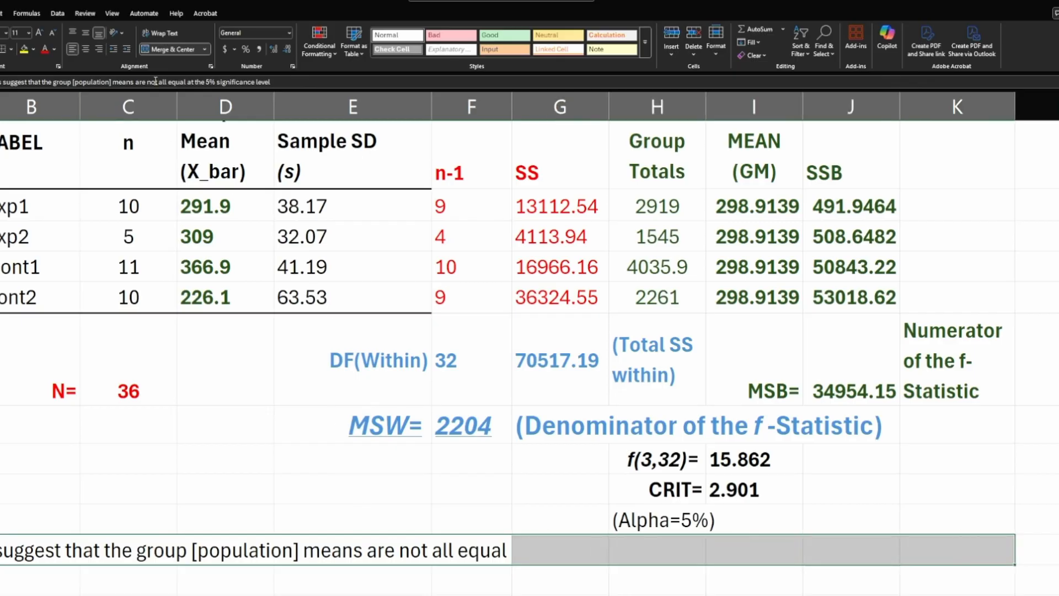
pyautogui.click(180, 51)
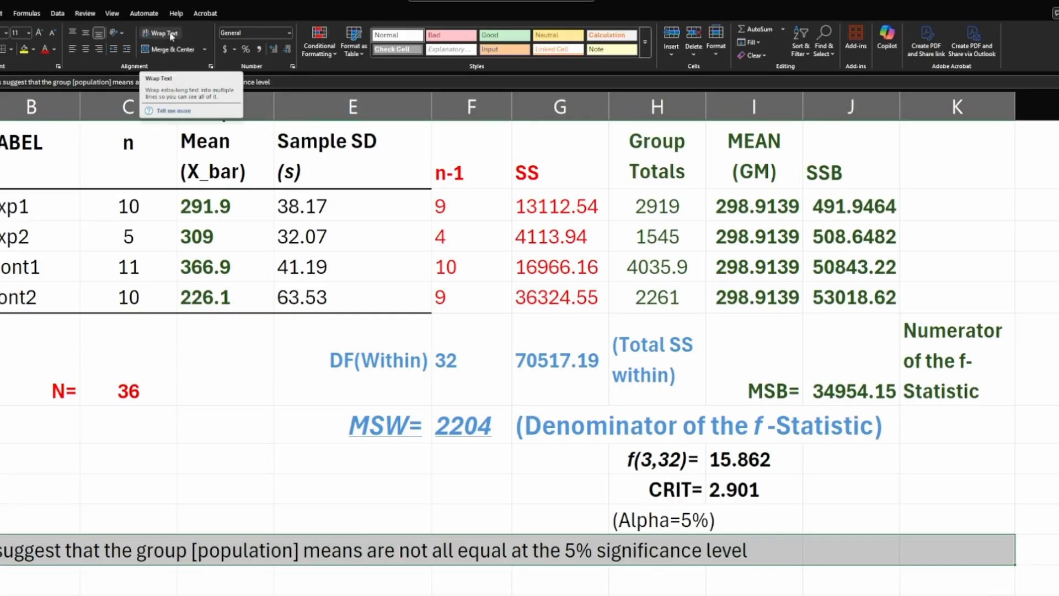
pyautogui.click(772, 552)
pyautogui.doubleClick(771, 553)
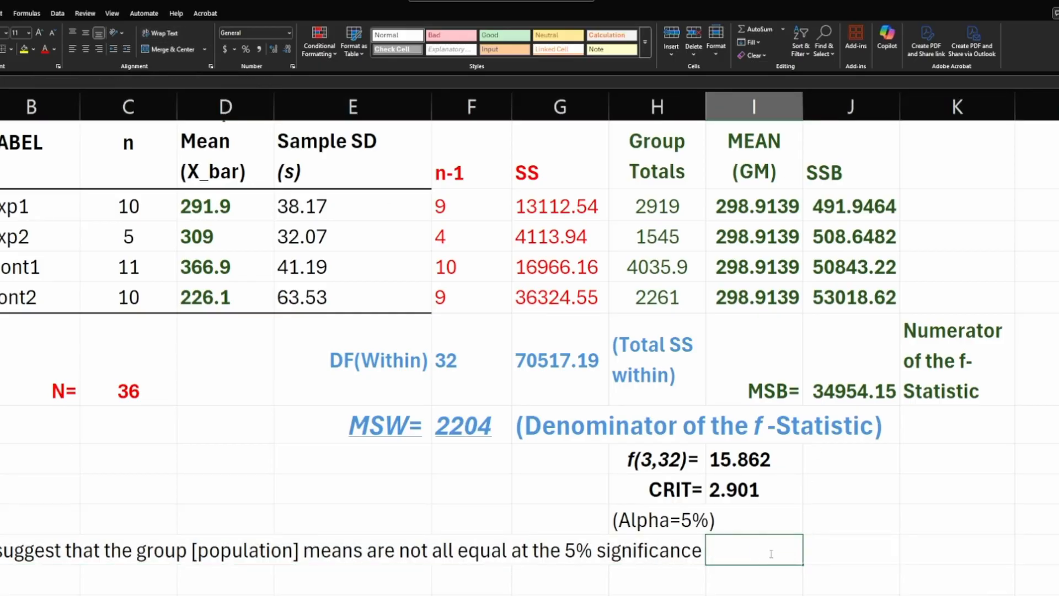
pyautogui.click(464, 551)
pyautogui.doubleClick(464, 554)
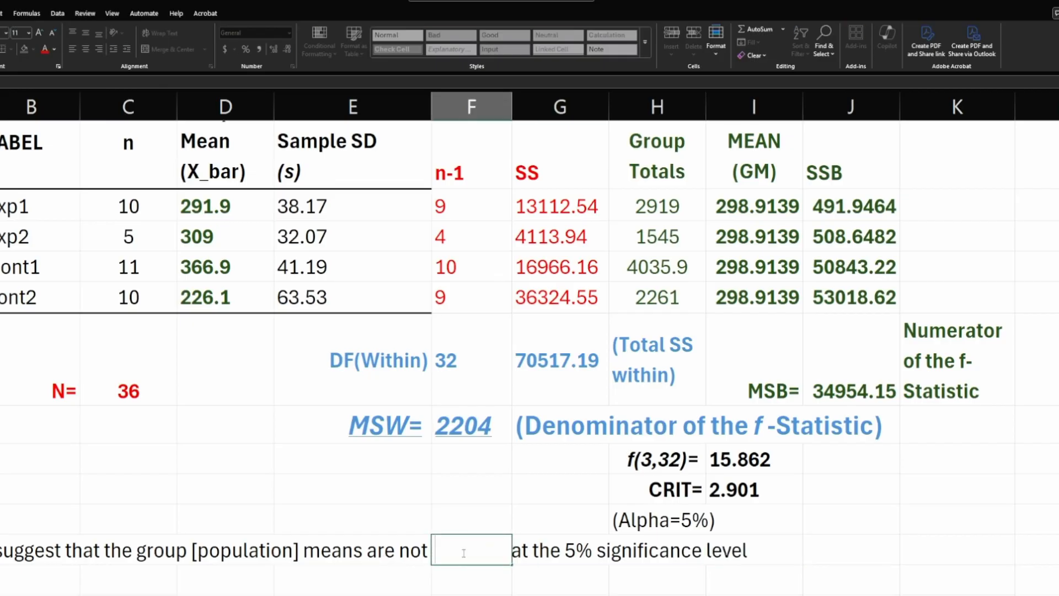
pyautogui.click(733, 553)
pyautogui.doubleClick(732, 553)
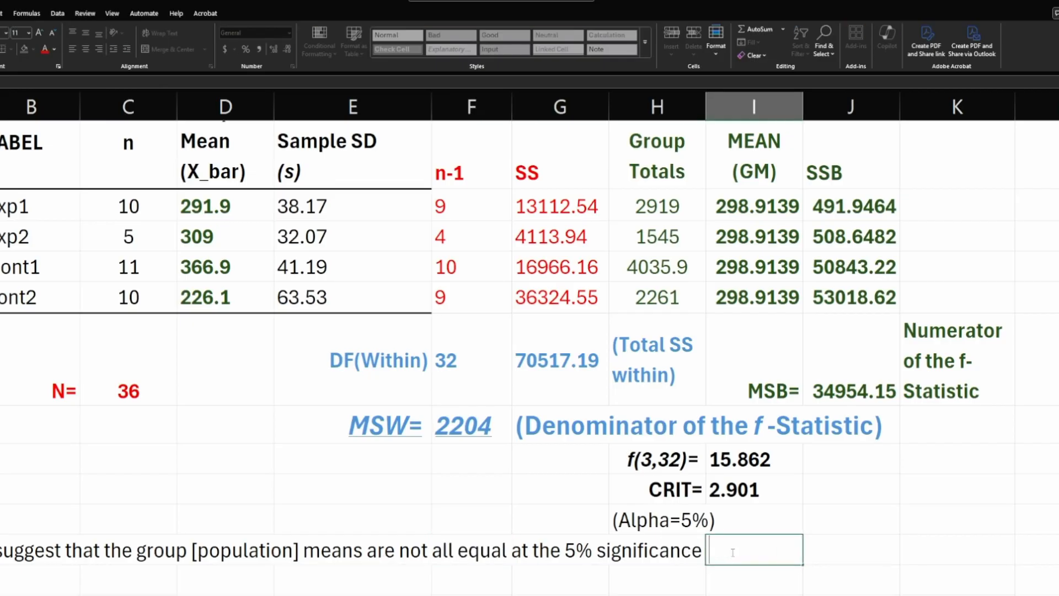
pyautogui.press('Left')
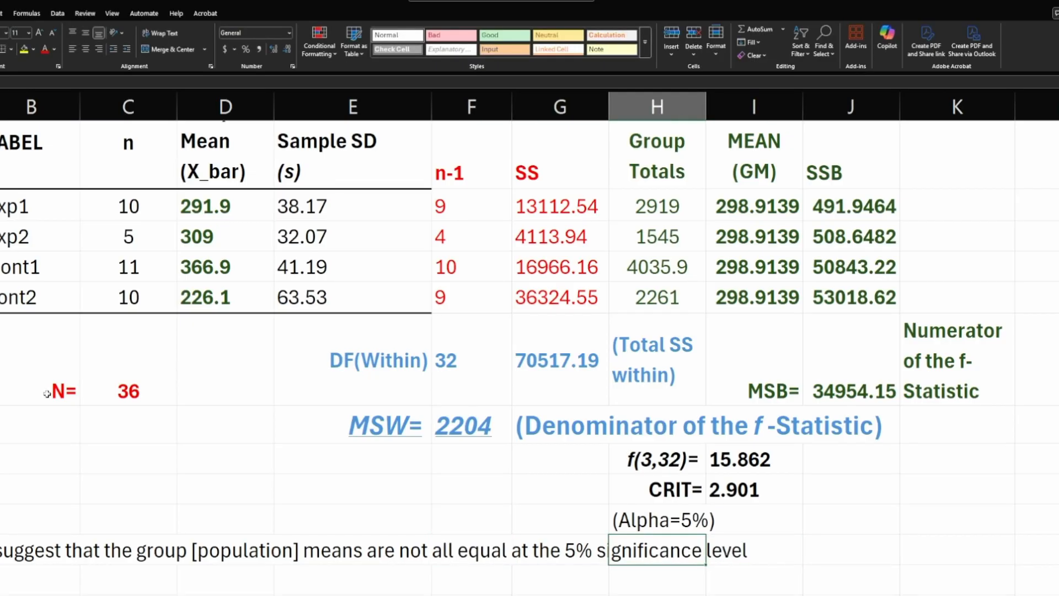
# Step: Add a period at the end of the conclusion sentence in cell A13
pyautogui.click(0, 550)
pyautogui.doubleClick(0, 551)
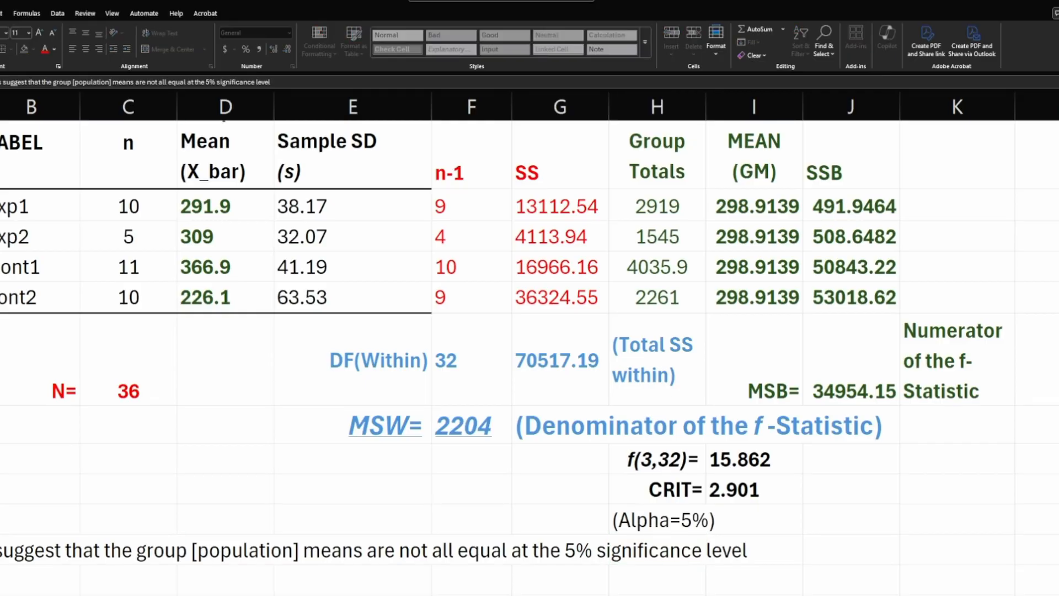
pyautogui.press('Right')
pyautogui.press('Right')
pyautogui.press('Right')
pyautogui.press('Right')
pyautogui.press('Right')
pyautogui.press('Right')
pyautogui.press('Right')
pyautogui.press('Right')
pyautogui.press('Right')
pyautogui.press('Right')
pyautogui.press('Right')
pyautogui.press('Right')
pyautogui.press('Right')
pyautogui.press('Right')
pyautogui.press('Right')
pyautogui.press('Right')
pyautogui.press('Right')
pyautogui.press('Right')
pyautogui.press('Right')
pyautogui.press('Right')
pyautogui.press('Right')
pyautogui.press('Right')
pyautogui.press('Right')
pyautogui.press('Right')
pyautogui.press('Right')
pyautogui.press('Right')
pyautogui.press('Right')
pyautogui.press('Right')
pyautogui.press('Right')
pyautogui.press('Right')
pyautogui.press('Right')
pyautogui.press('Right')
pyautogui.press('Right')
pyautogui.write('.')
pyautogui.press('Return')
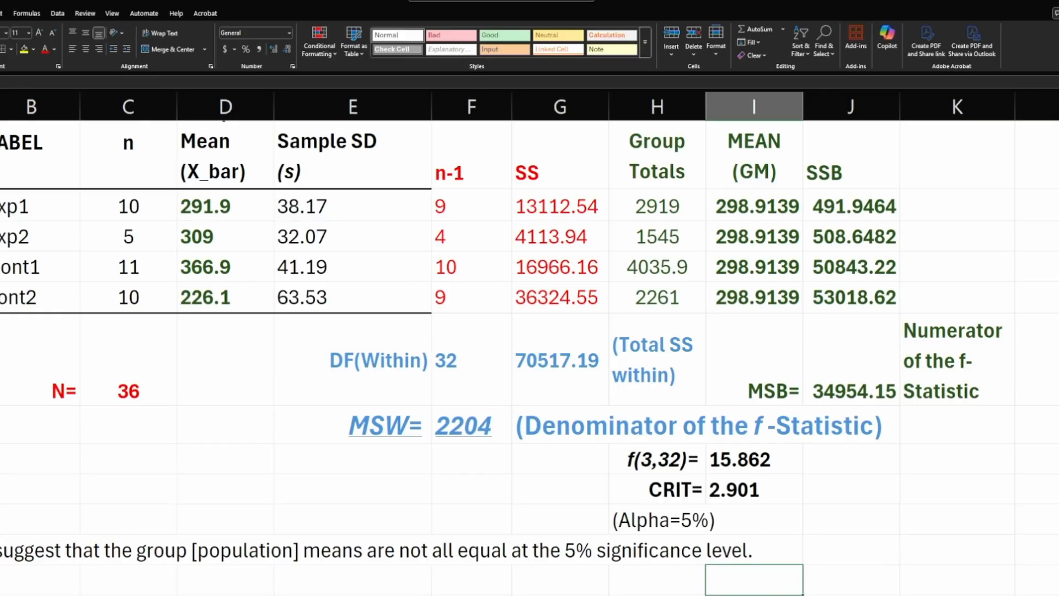
# Step: Insert a row above the conclusion sentence and enter an uppercase heading ending with a colon in column A
pyautogui.rightClick(0, 550)
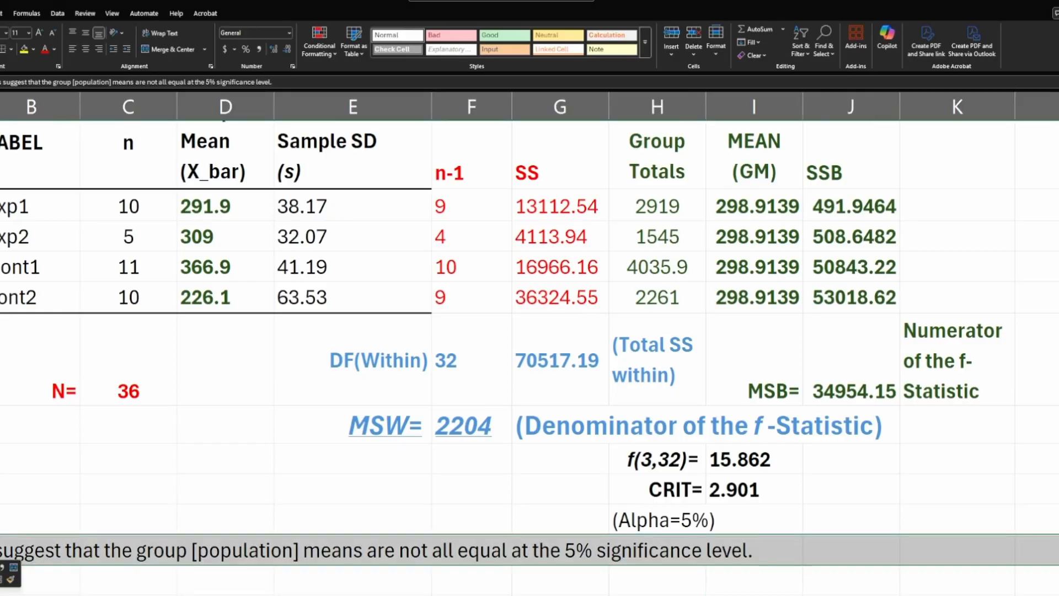
pyautogui.press('i')
pyautogui.click(0, 550)
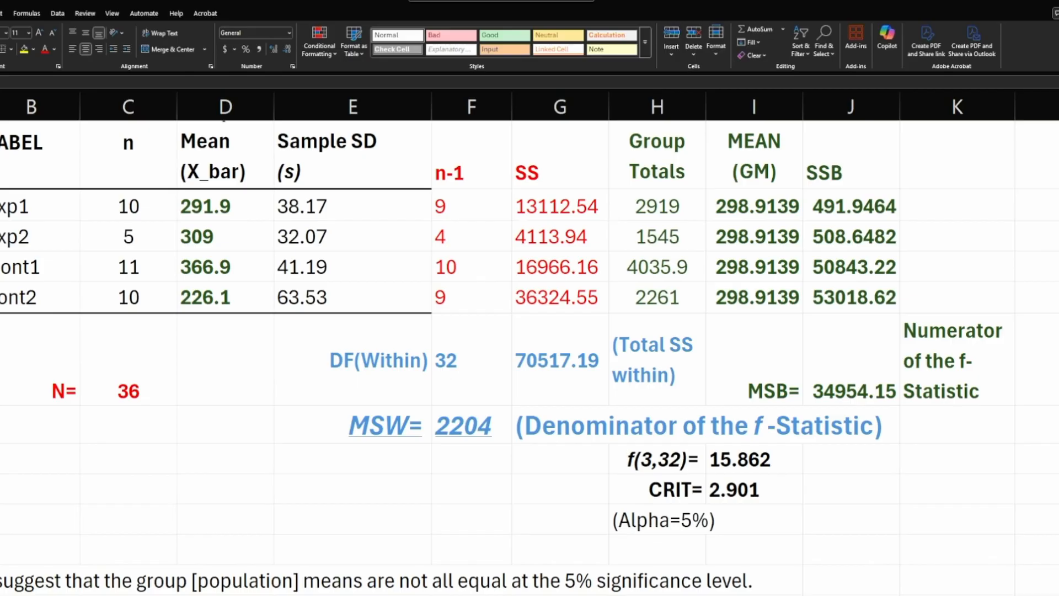
pyautogui.write('R')
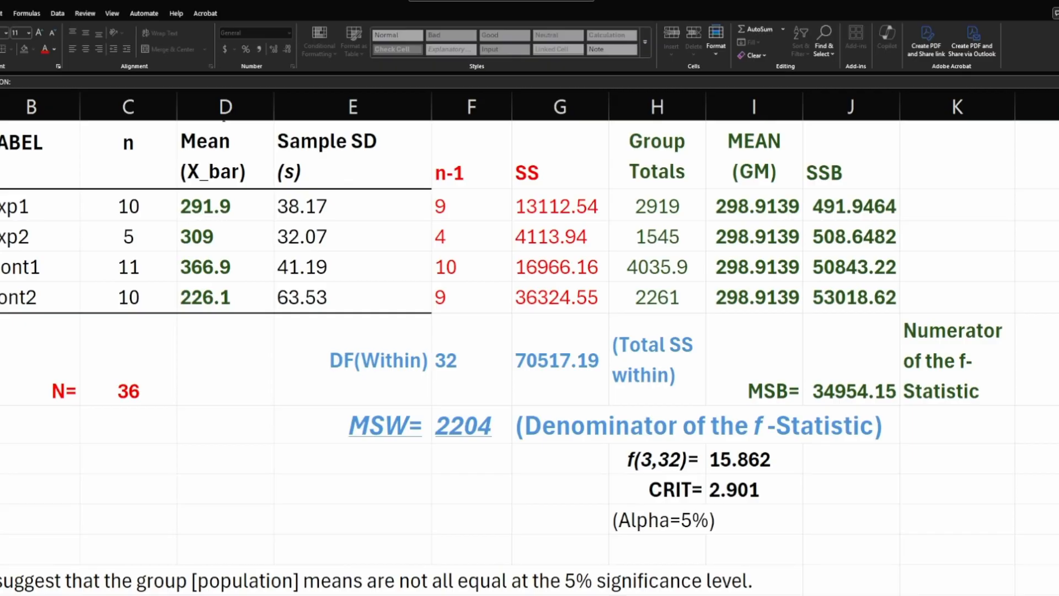
pyautogui.press('Return')
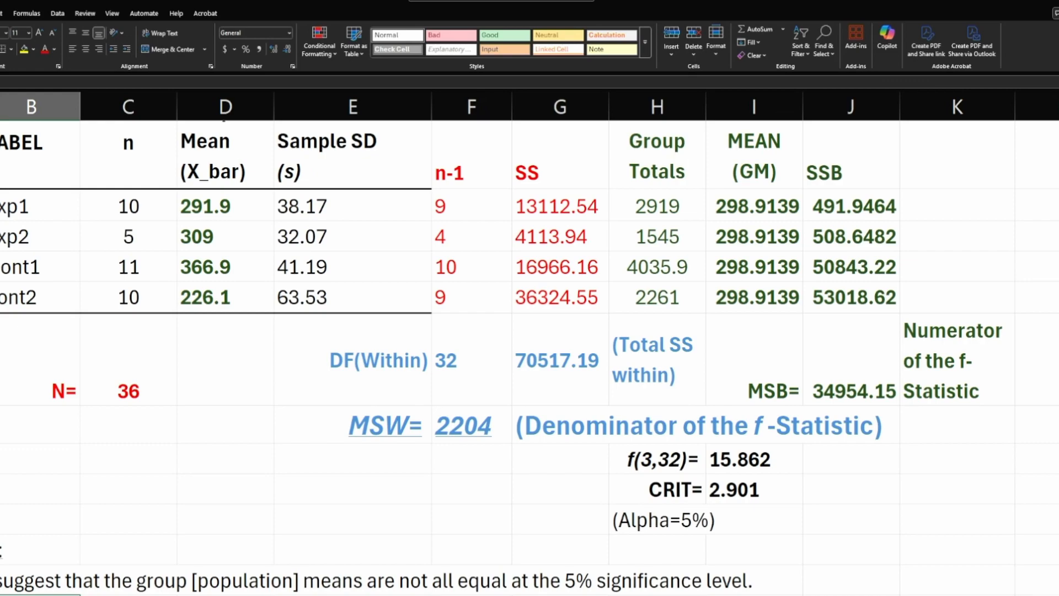
# Step: Left-align the heading above the conclusion sentence
pyautogui.click(2, 550)
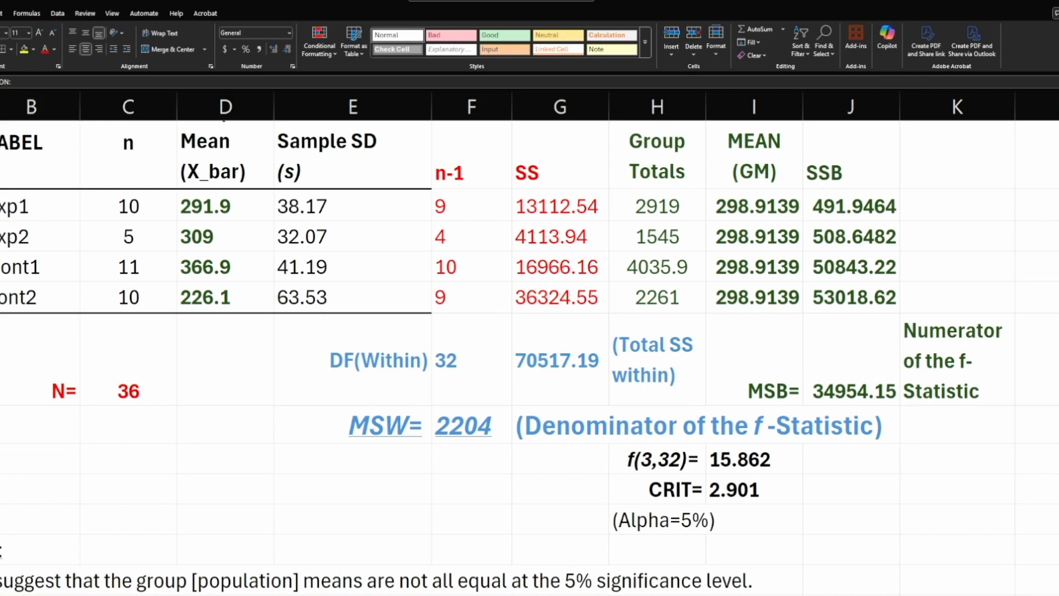
pyautogui.click(73, 49)
pyautogui.click(1, 521)
pyautogui.scroll(3, 475, 551)
pyautogui.scroll(-5, 476, 551)
pyautogui.scroll(3, 475, 551)
pyautogui.scroll(-1, 475, 552)
pyautogui.scroll(1, 822, 508)
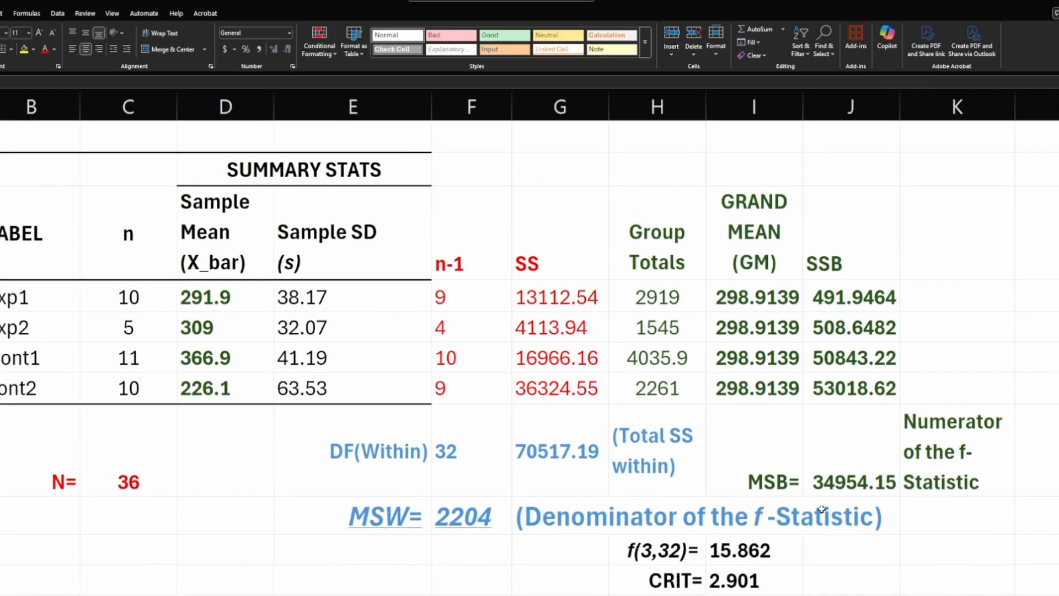
pyautogui.scroll(-1, 822, 509)
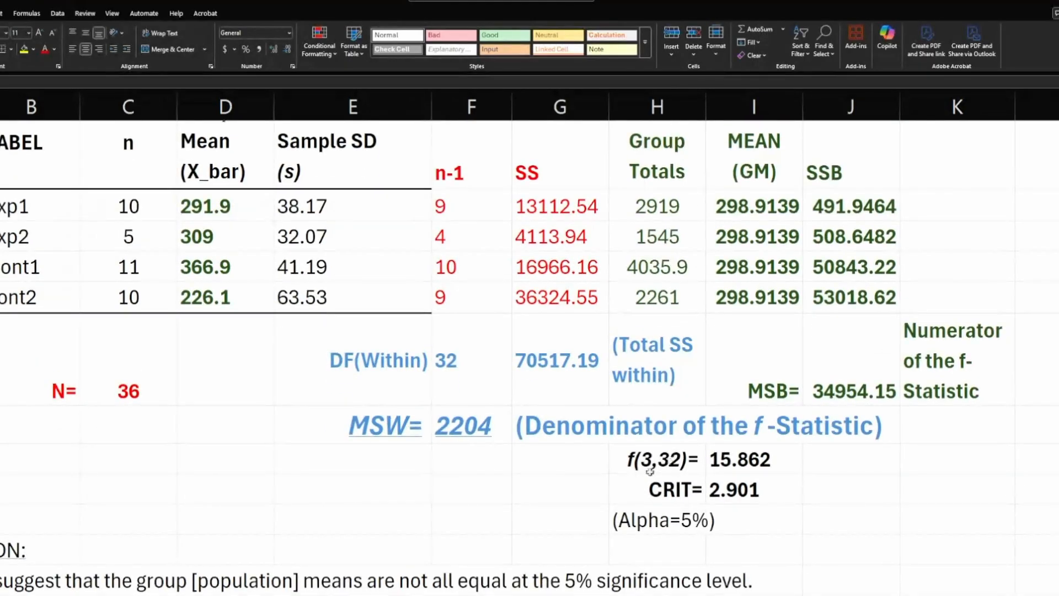